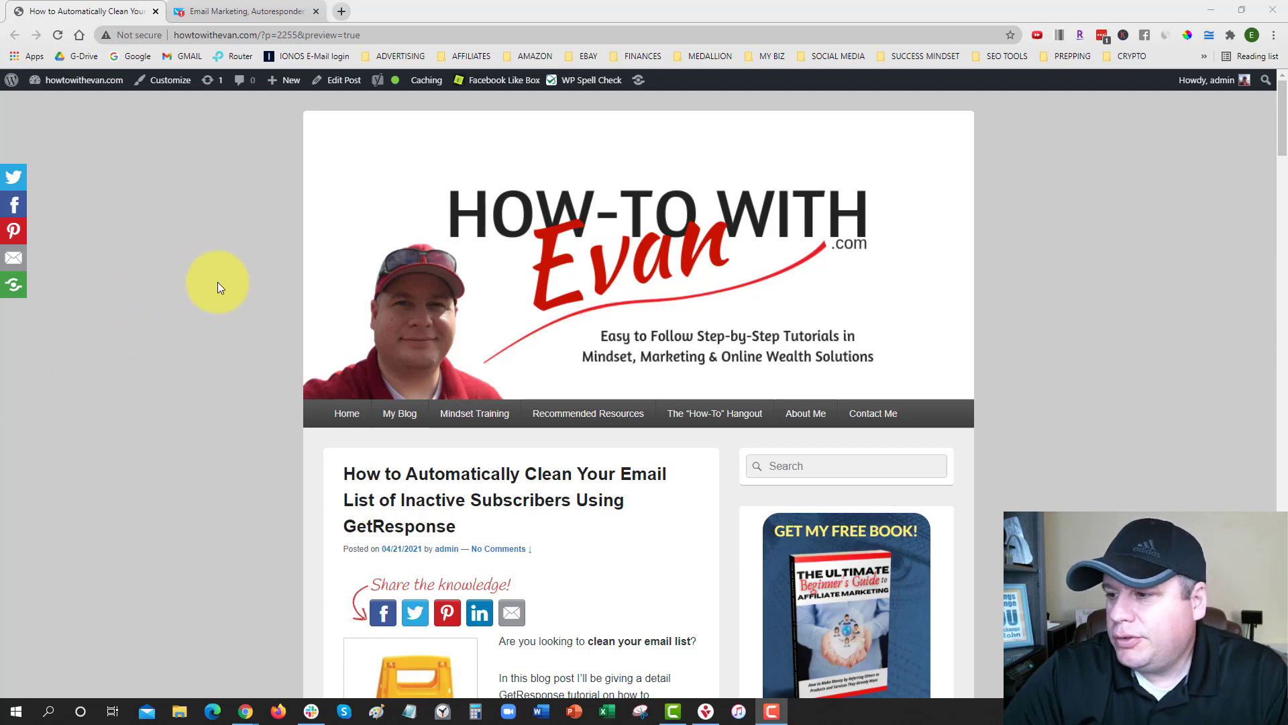
Read the blog post on cleaning an email list, including its list of three recommended automations for list cleanup.
scroll(217, 282, down, 6)
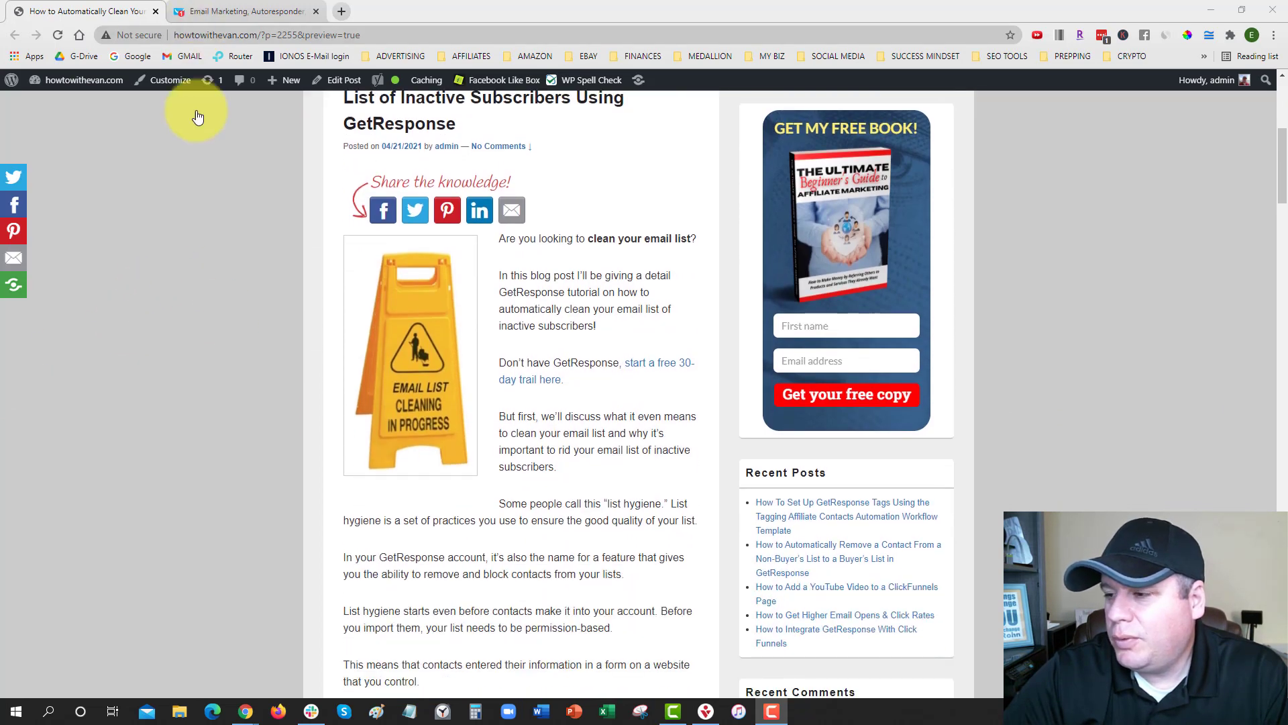
scroll(259, 276, down, 2)
scroll(382, 374, up, 4)
scroll(393, 373, down, 10)
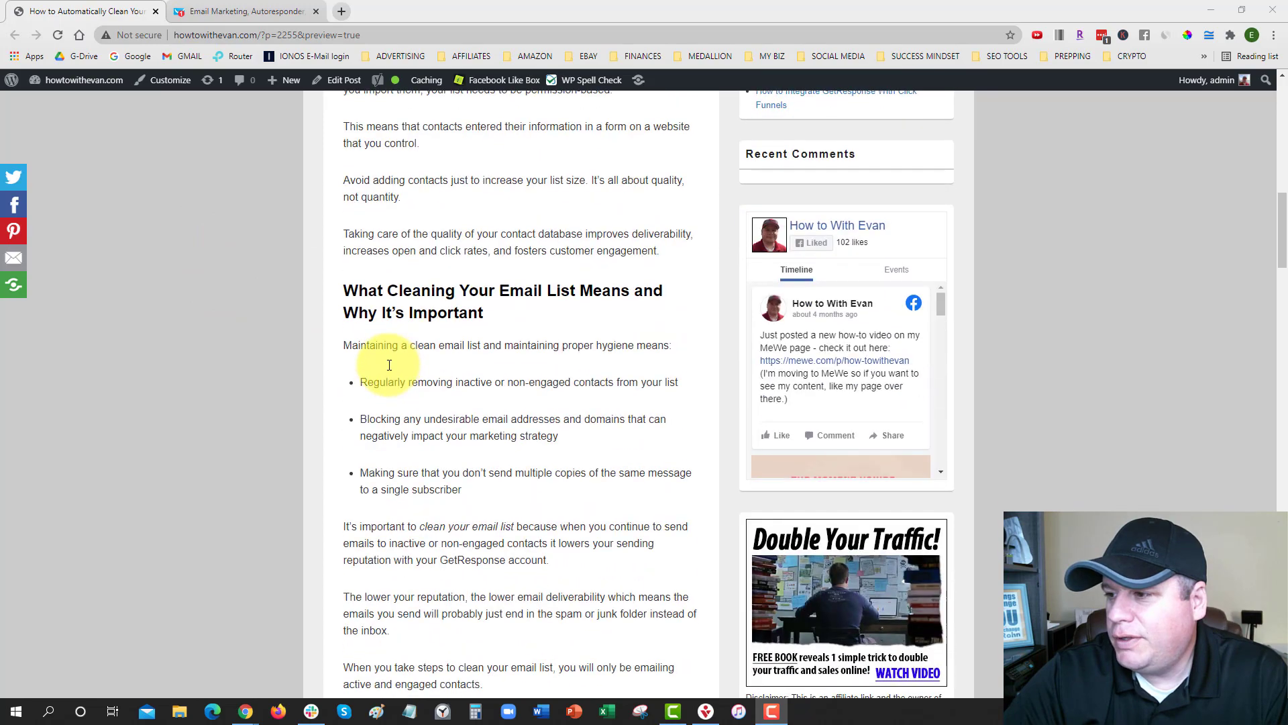
scroll(389, 365, down, 10)
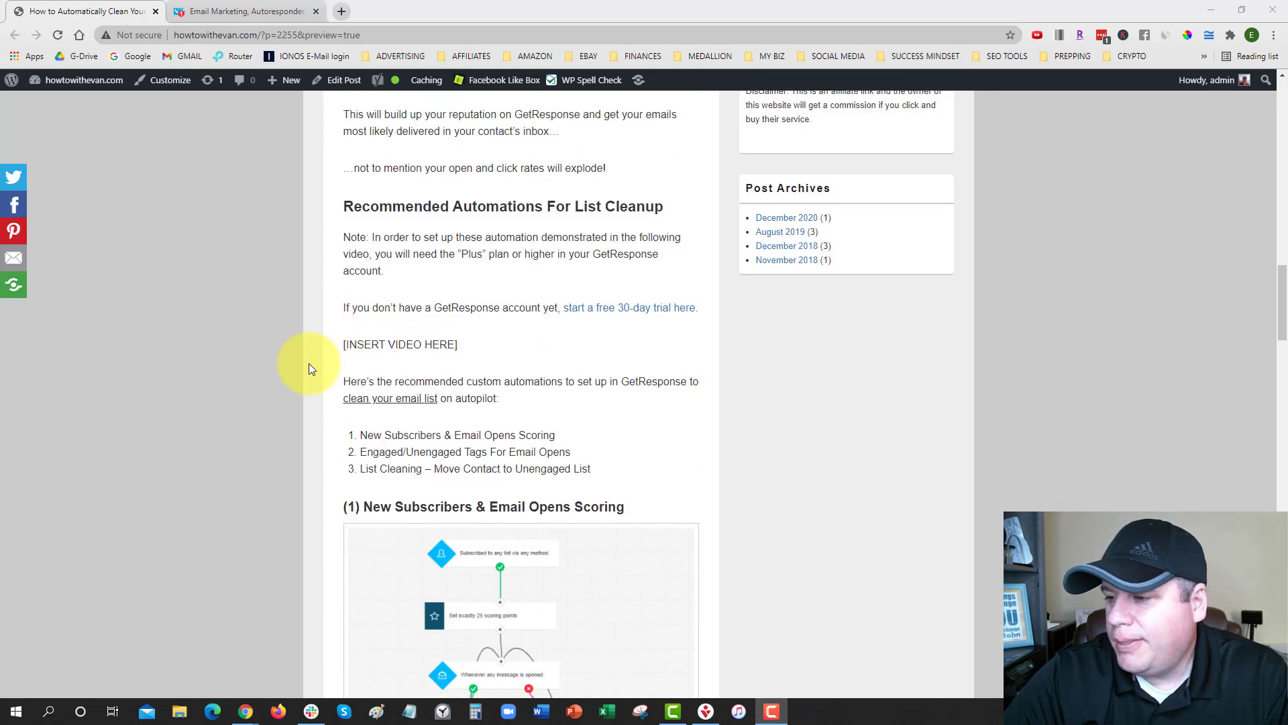
scroll(361, 331, down, 1)
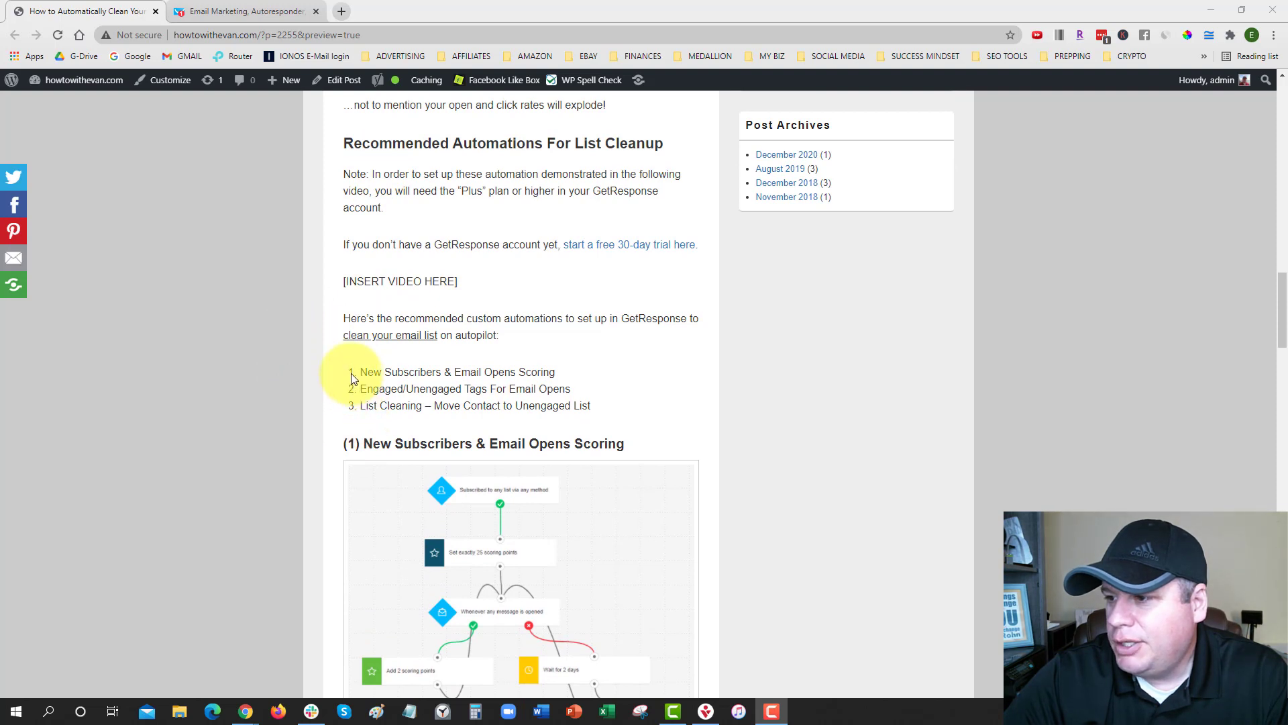
drag(356, 374, 458, 375)
drag(518, 376, 560, 374)
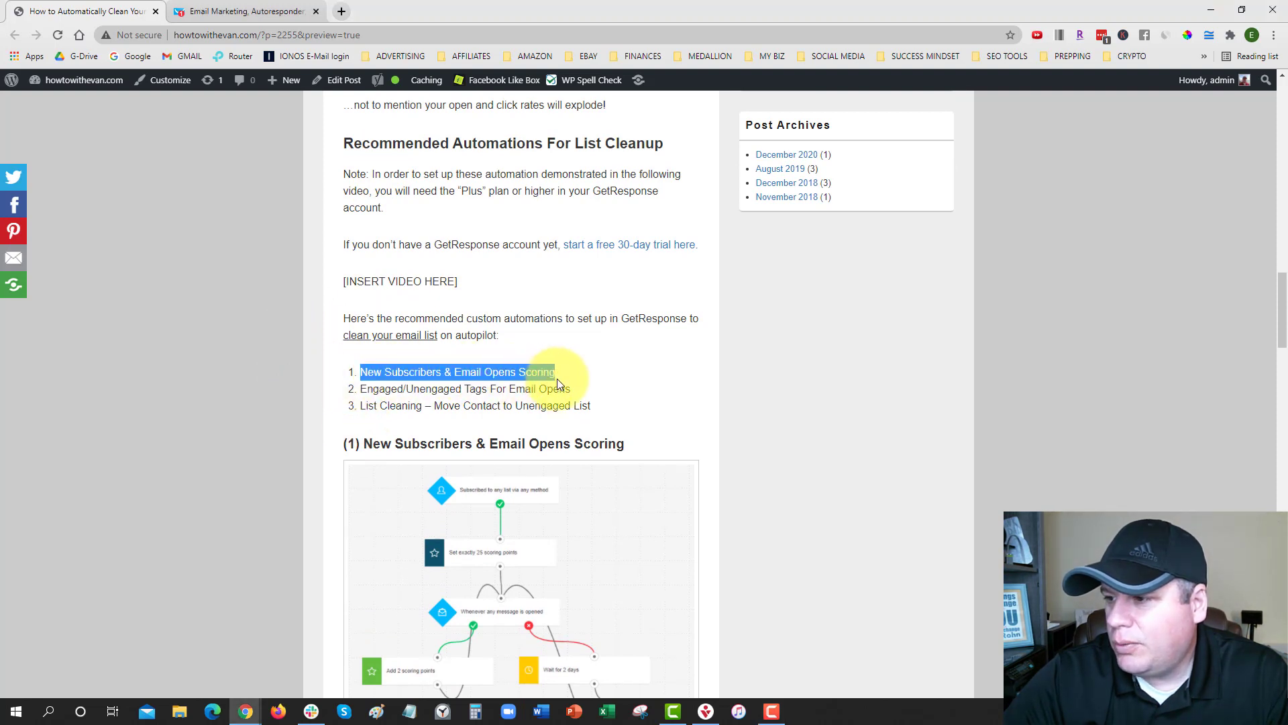
click(395, 401)
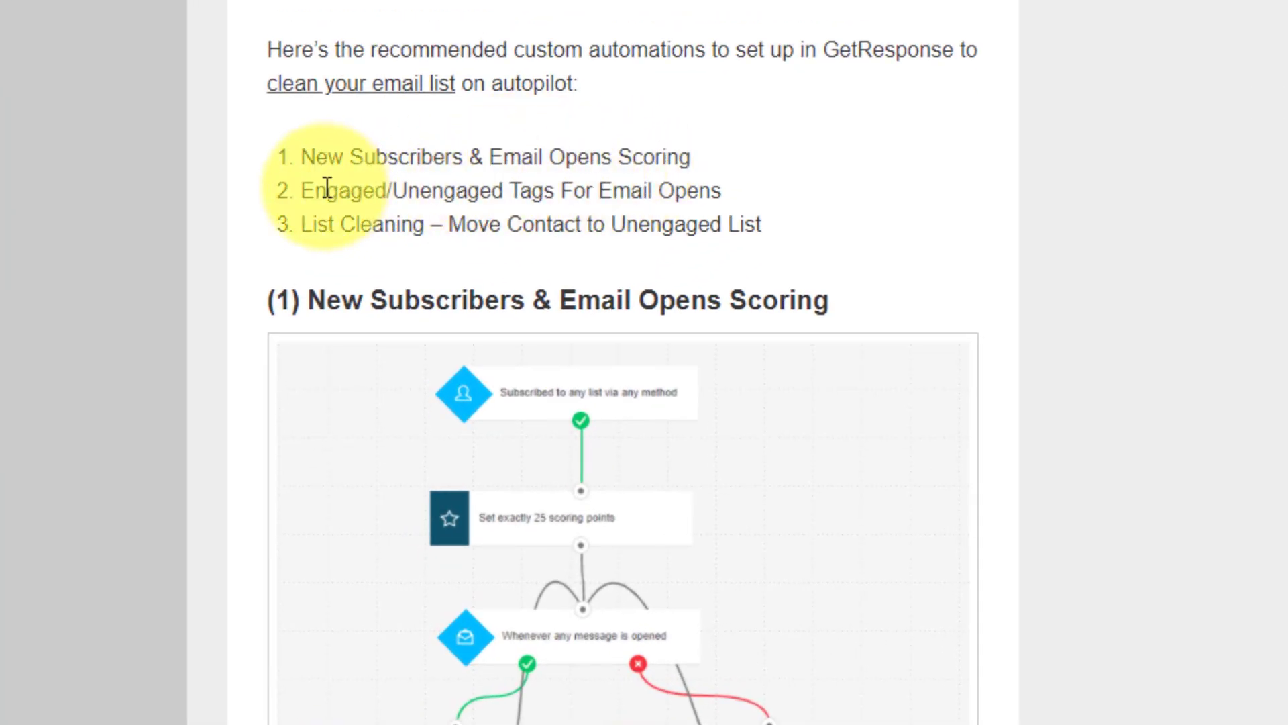
drag(304, 191, 574, 190)
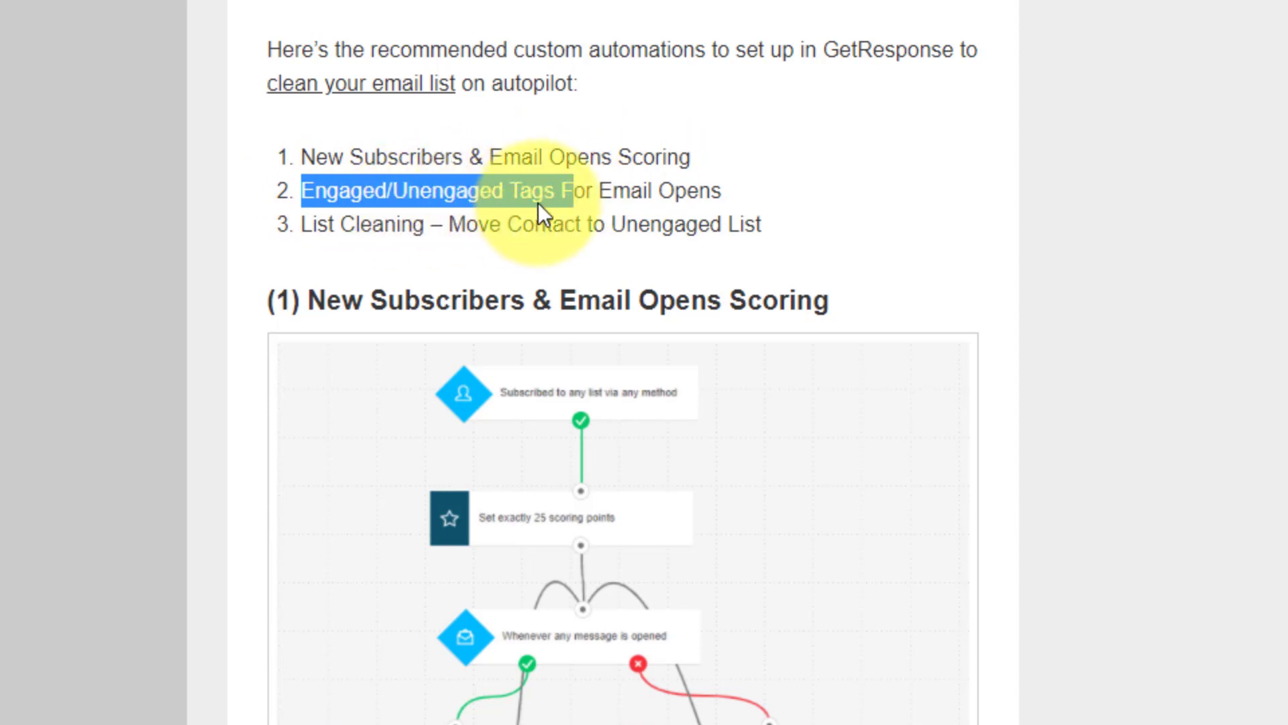
click(687, 190)
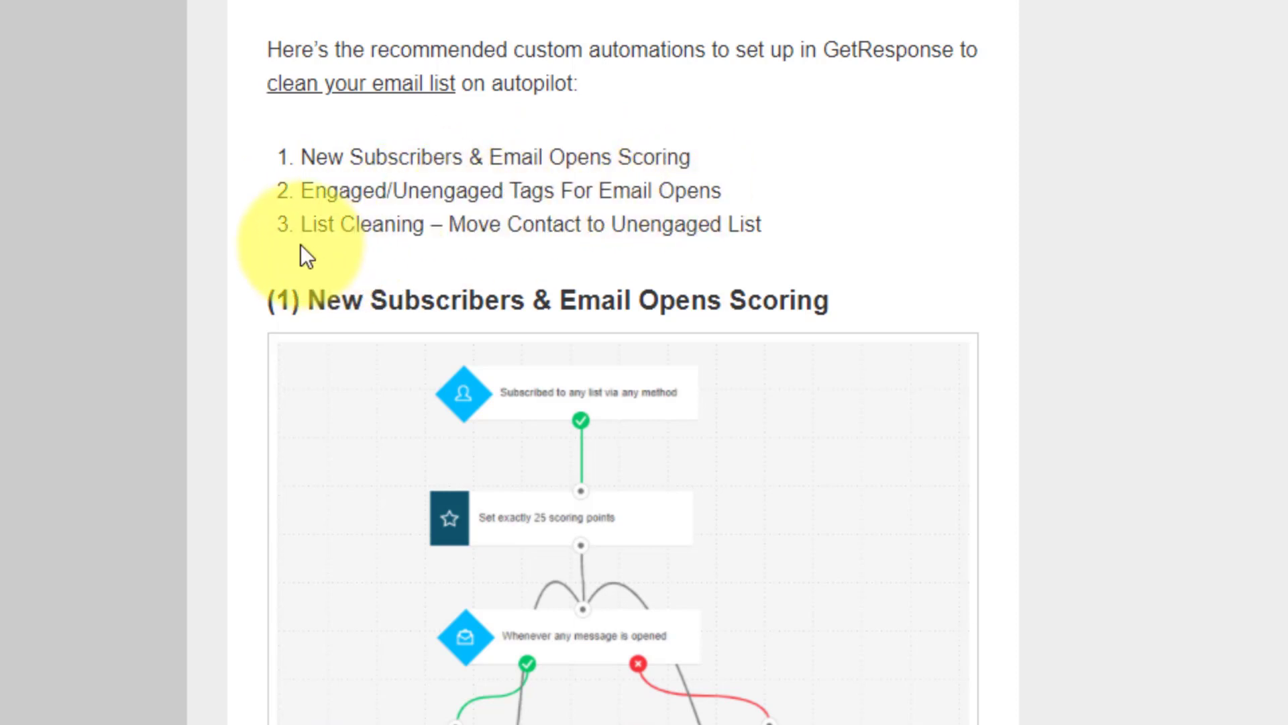
drag(304, 224, 691, 300)
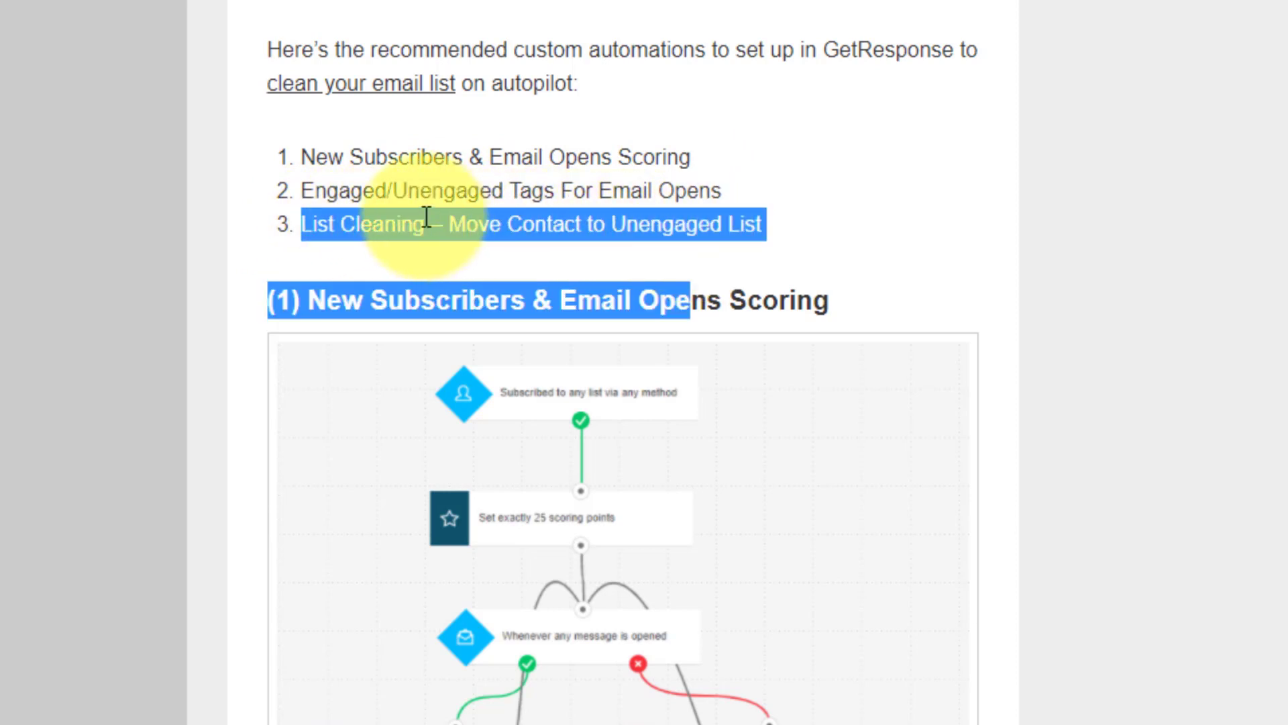
click(371, 224)
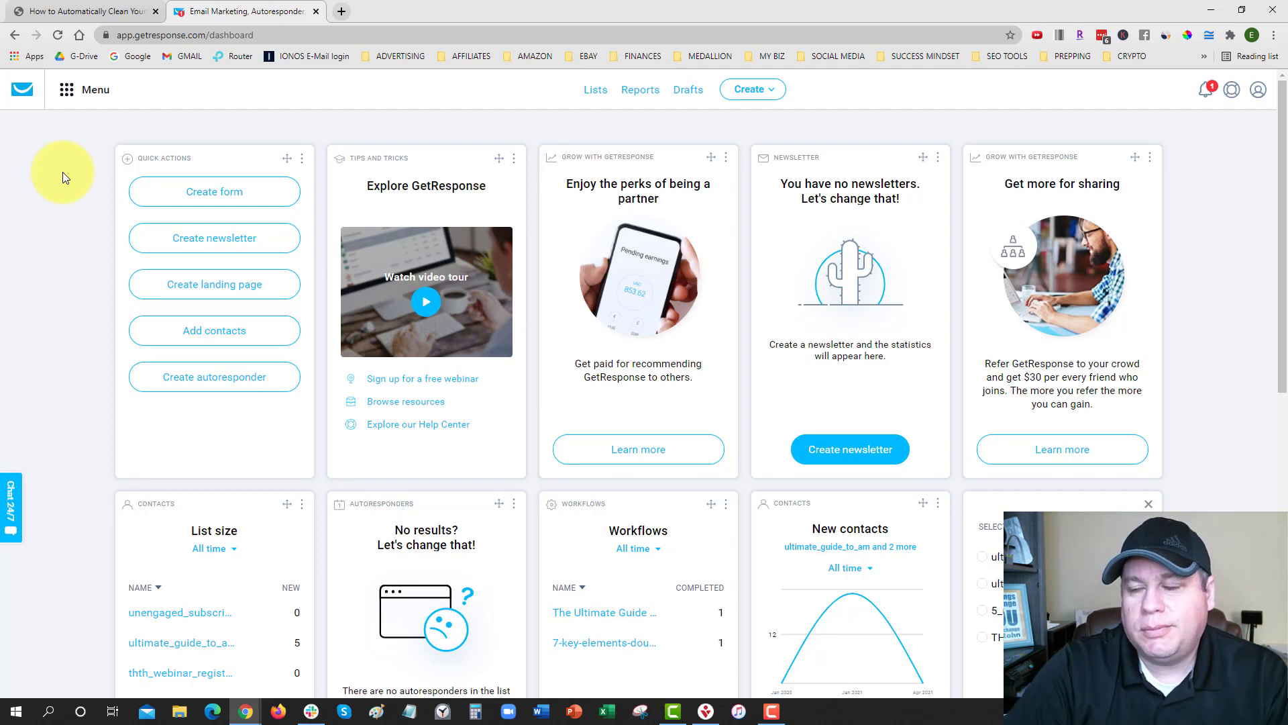
Check the plan note in the blog post, and in GetResponse open the Automation workflows page.
click(84, 11)
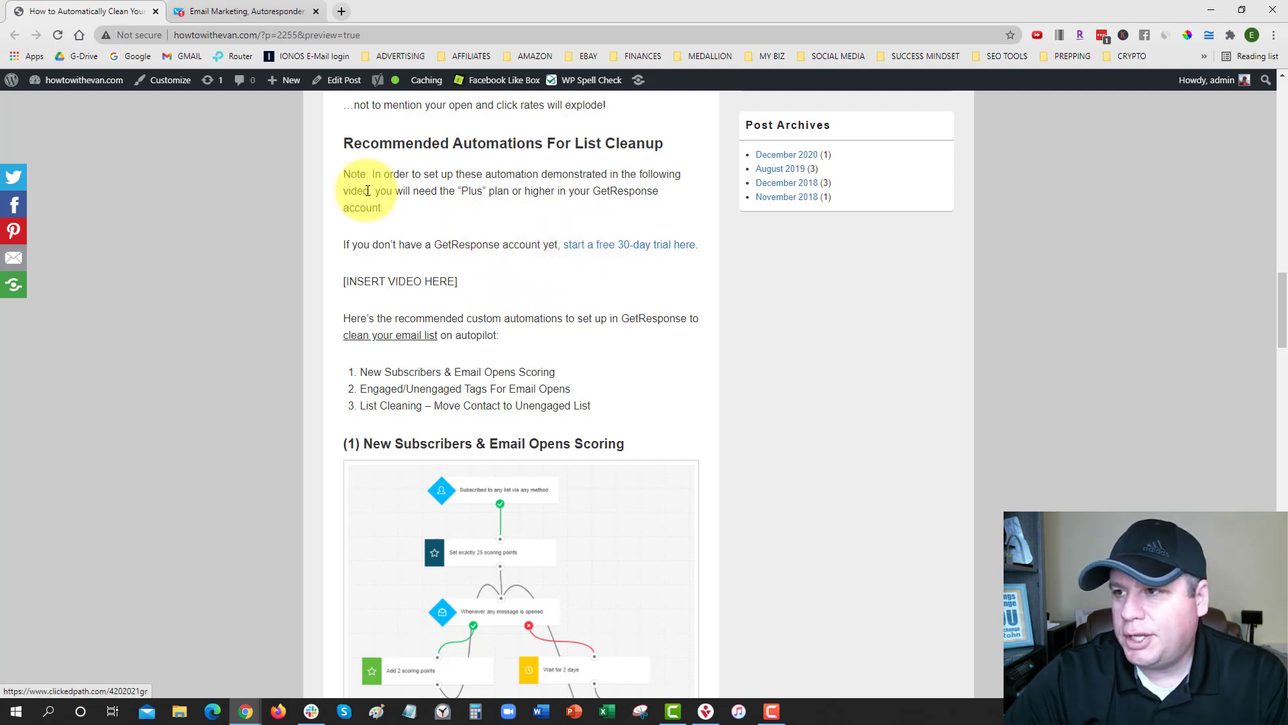
click(231, 12)
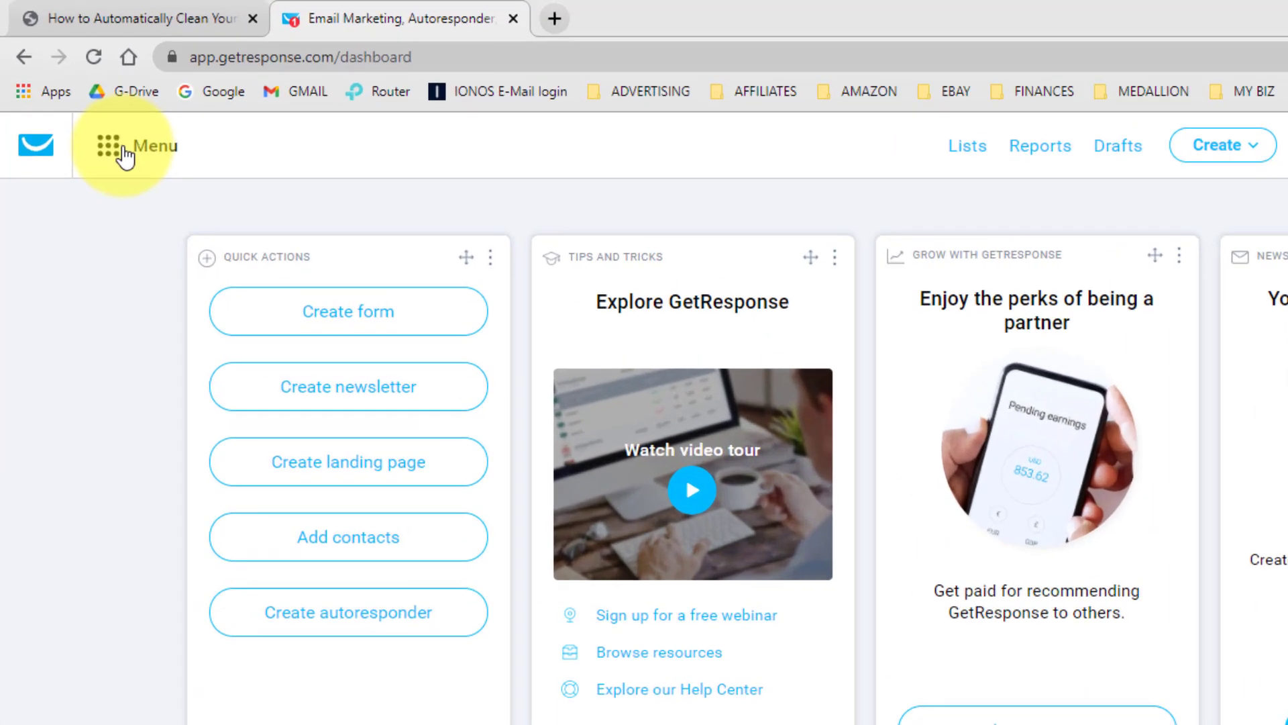
click(76, 93)
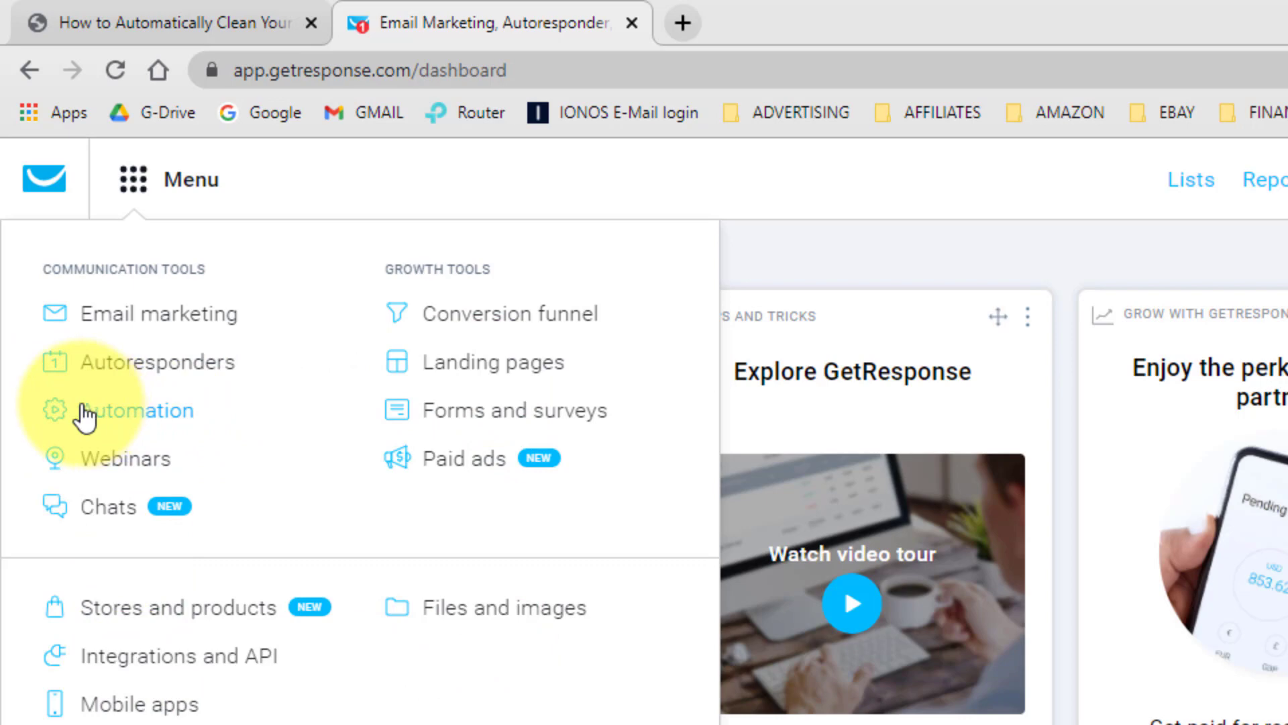
click(138, 413)
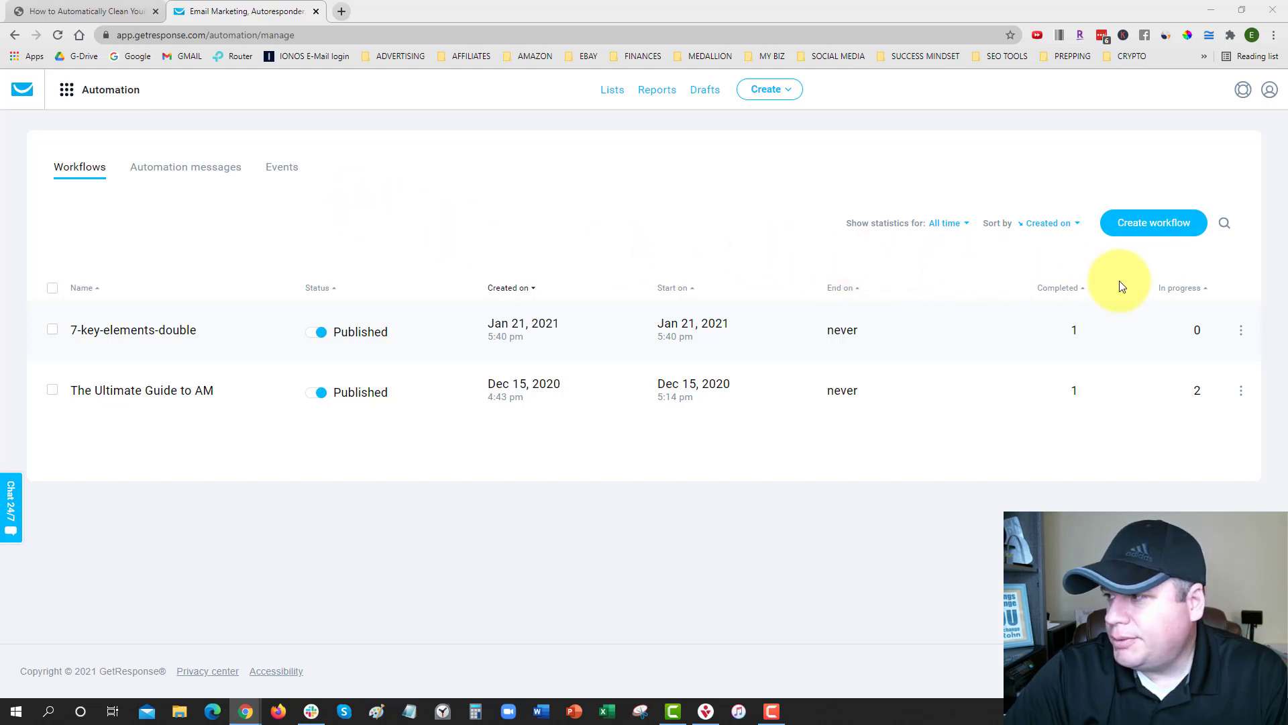
Create a new automation workflow built from scratch and pass the introductory guidance.
click(1148, 229)
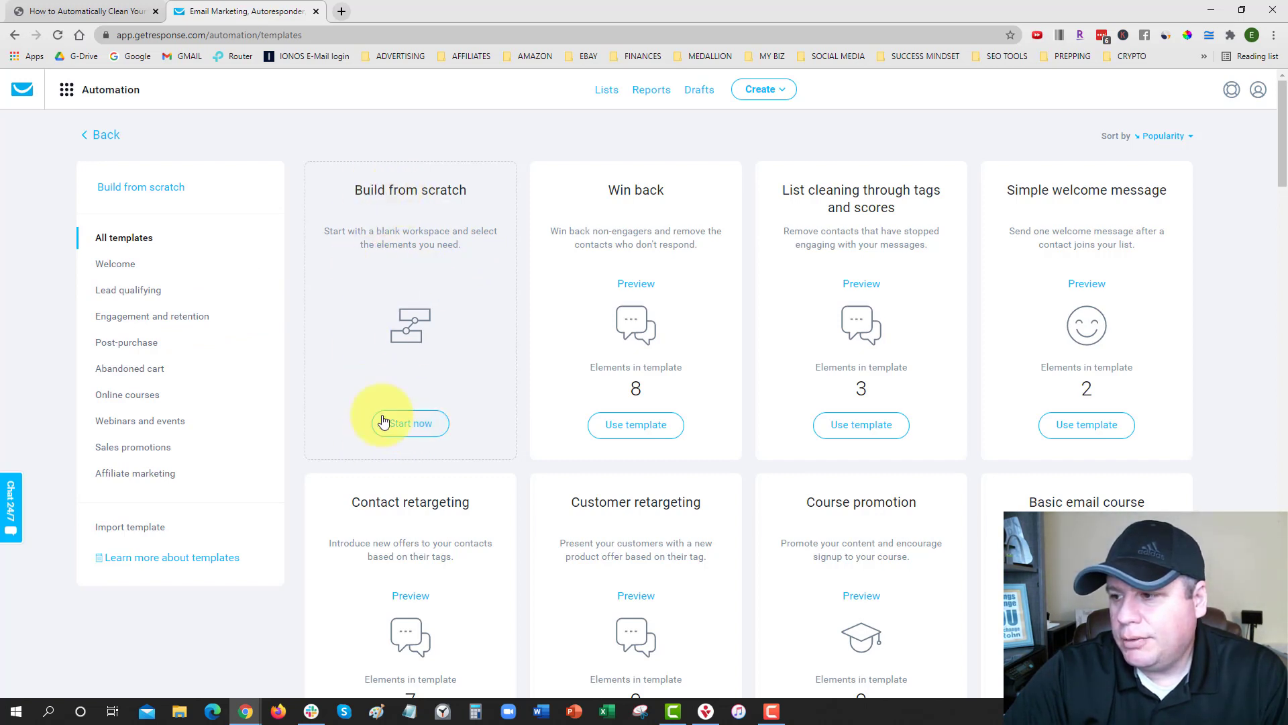
click(407, 425)
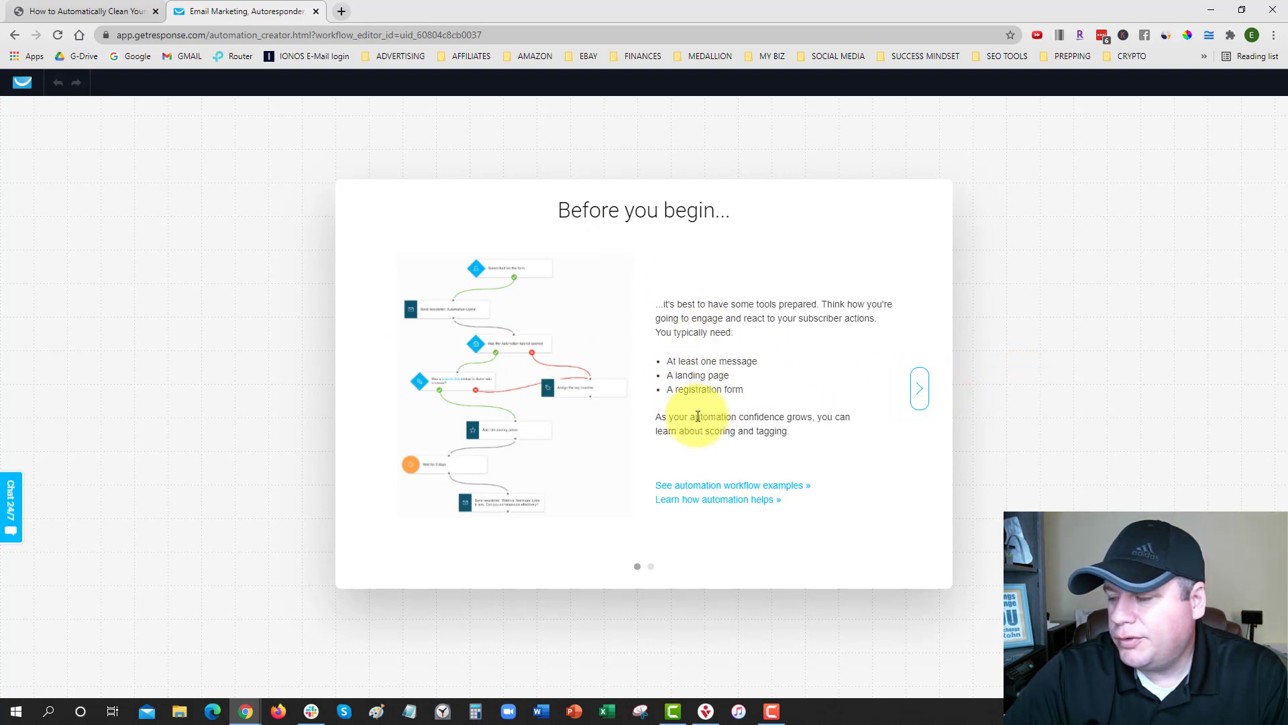
click(919, 388)
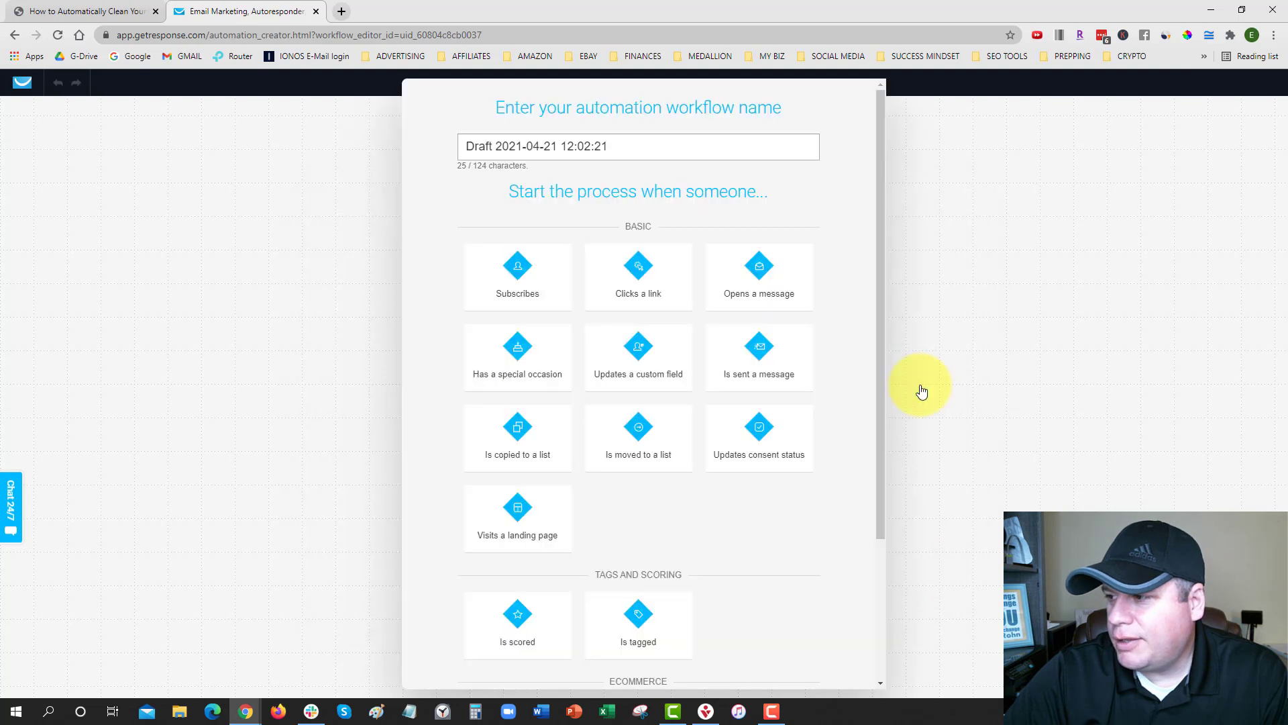
click(920, 389)
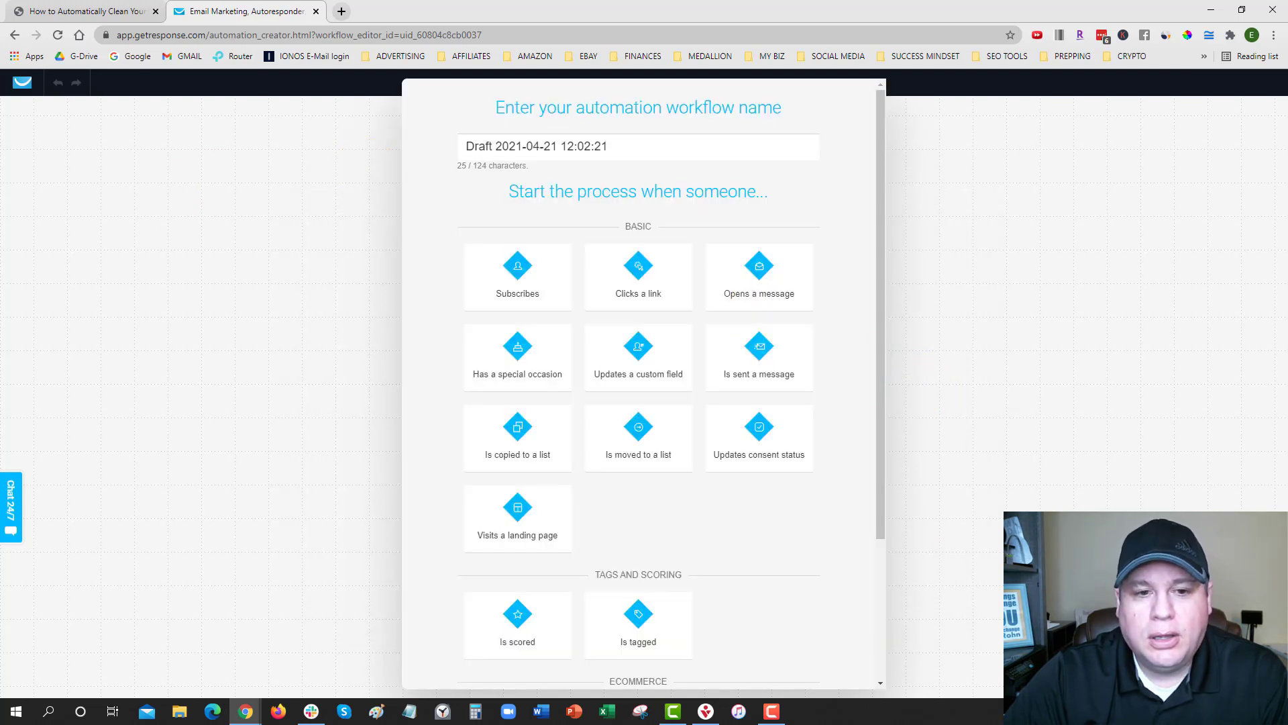
Name the automation workflow "New Subscribers & Email Open Scoring", replacing the default draft name.
click(541, 146)
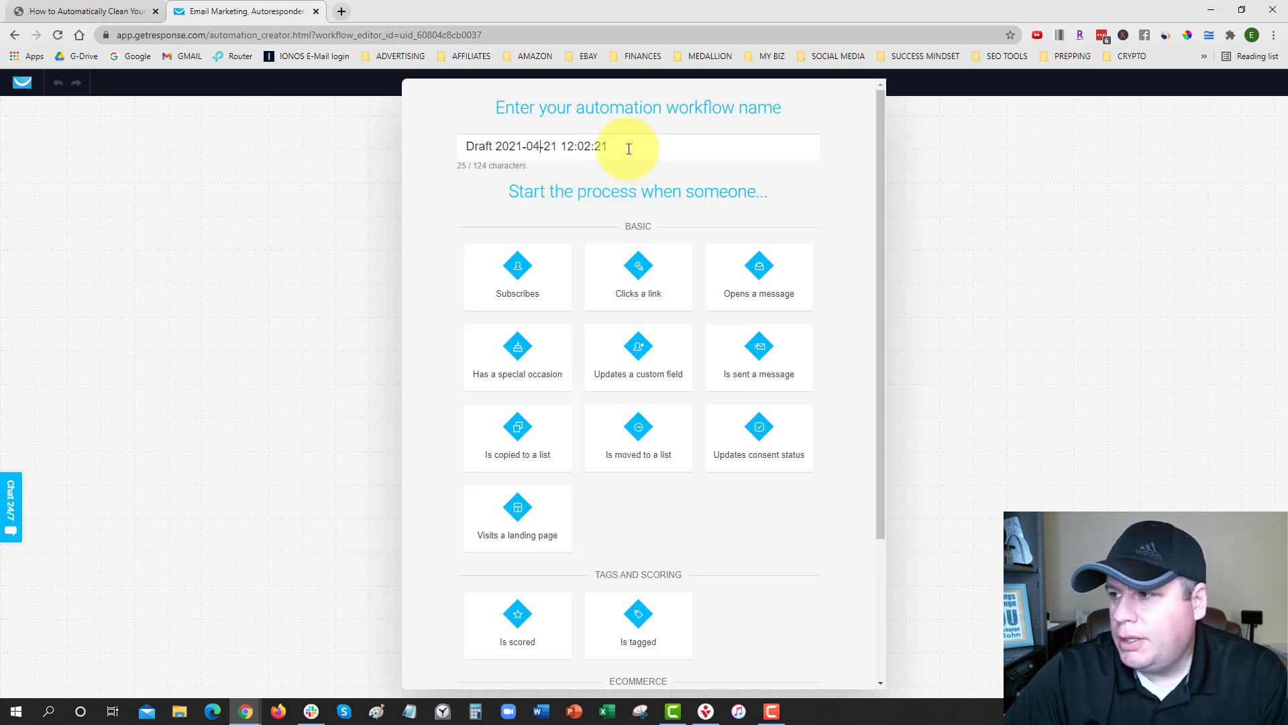
key(BackSpace)
key(BackSpace)
key(BackSpace)
key(BackSpace)
key(BackSpace)
key(BackSpace)
key(BackSpace)
key(BackSpace)
key(BackSpace)
key(BackSpace)
key(BackSpace)
key(BackSpace)
key(BackSpace)
key(BackSpace)
key(BackSpace)
key(BackSpace)
key(BackSpace)
key(BackSpace)
key(BackSpace)
key(BackSpace)
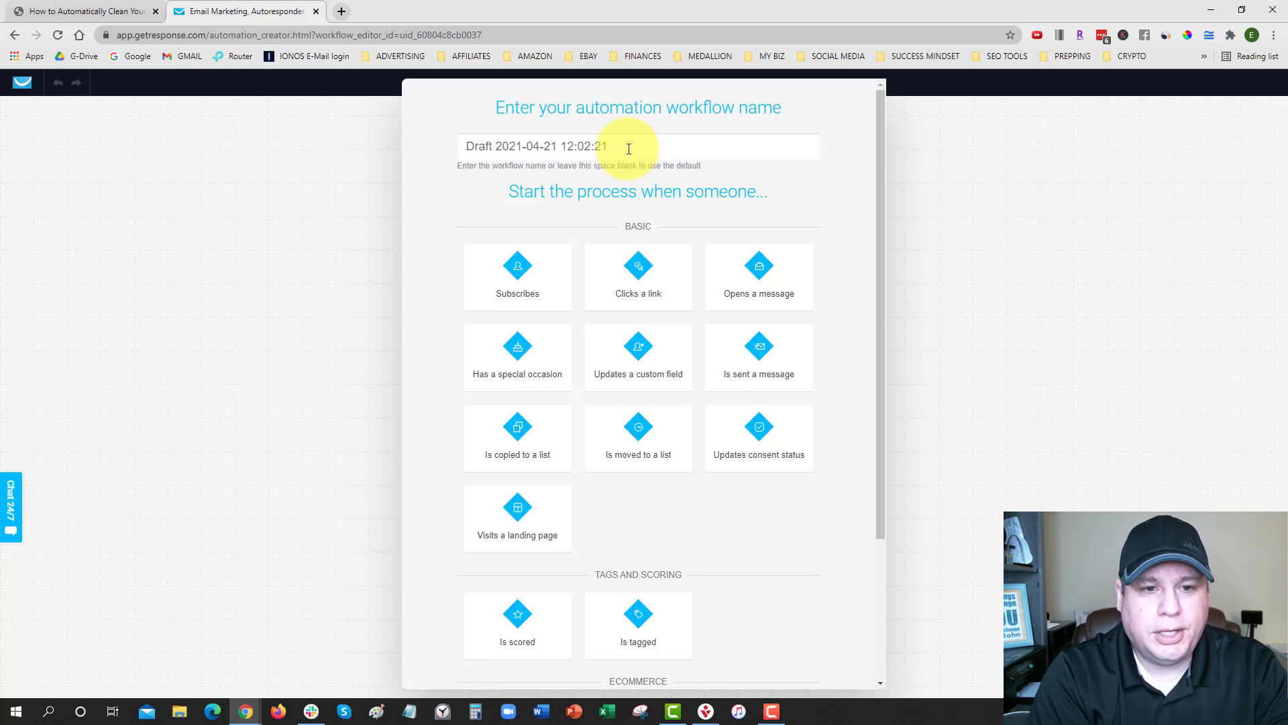
text(New Sub)
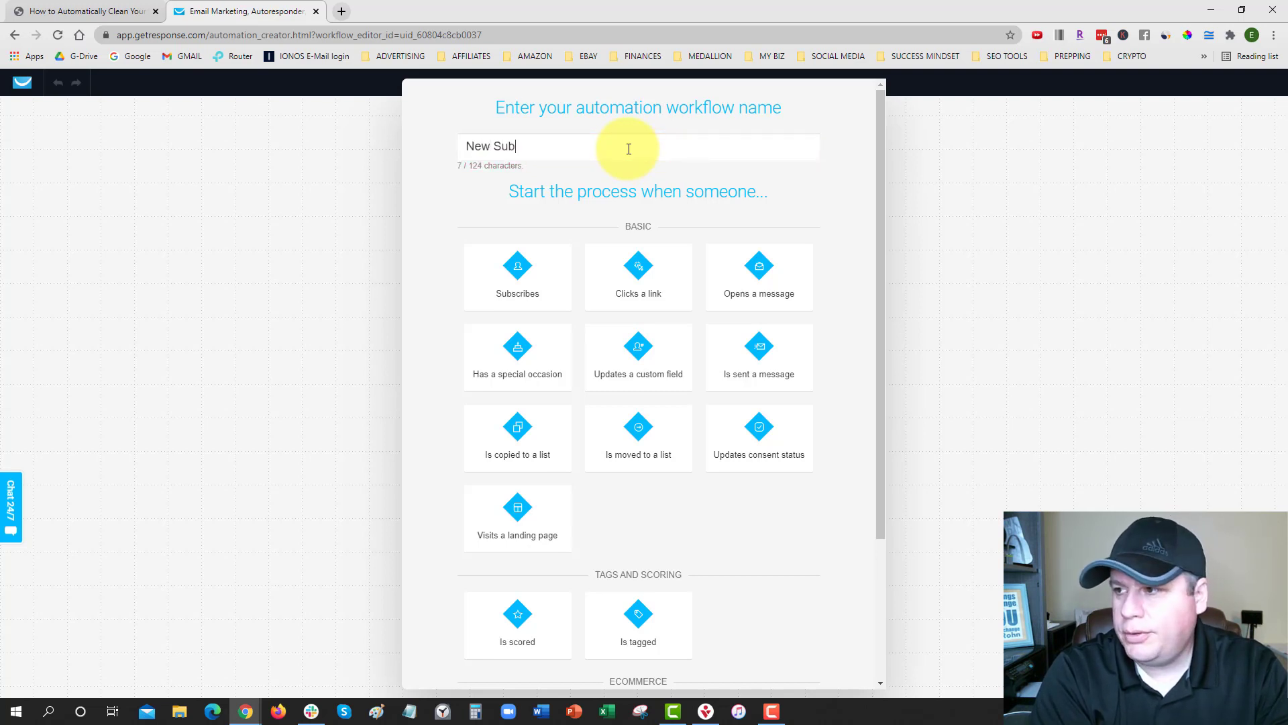
text(scribers )
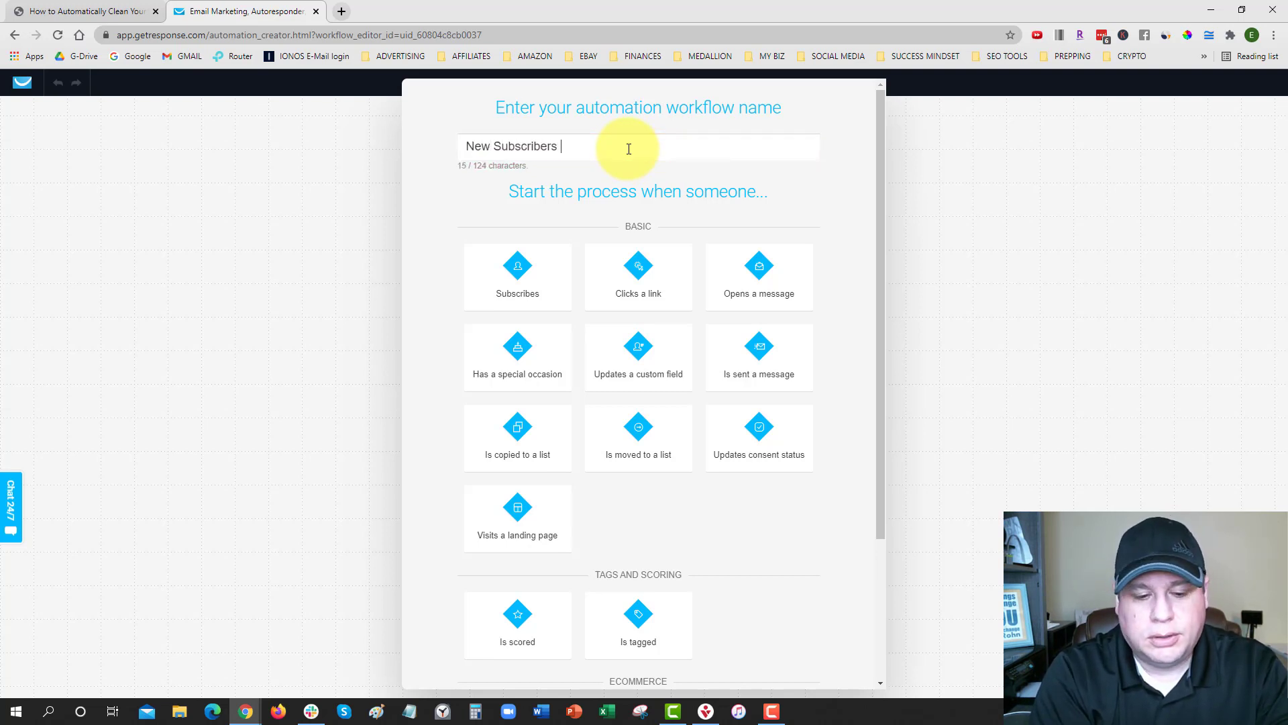
text(& Email Open S)
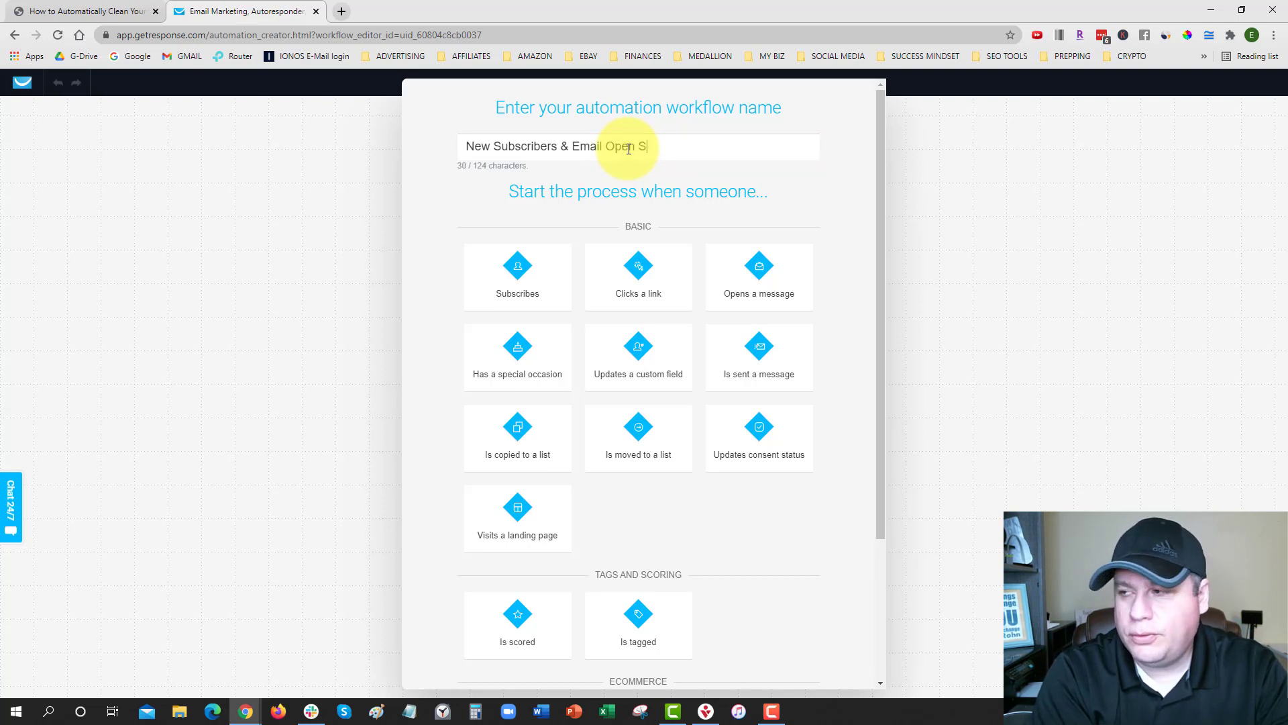
text(coring)
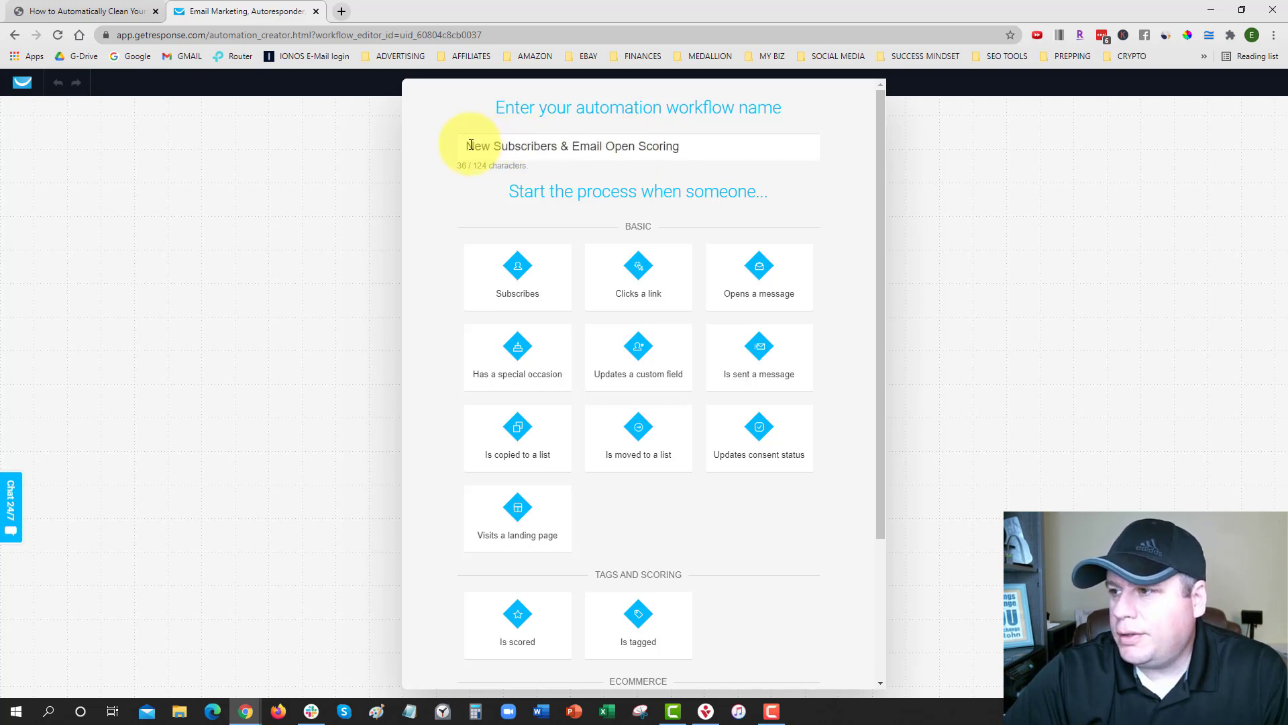
drag(471, 146, 684, 145)
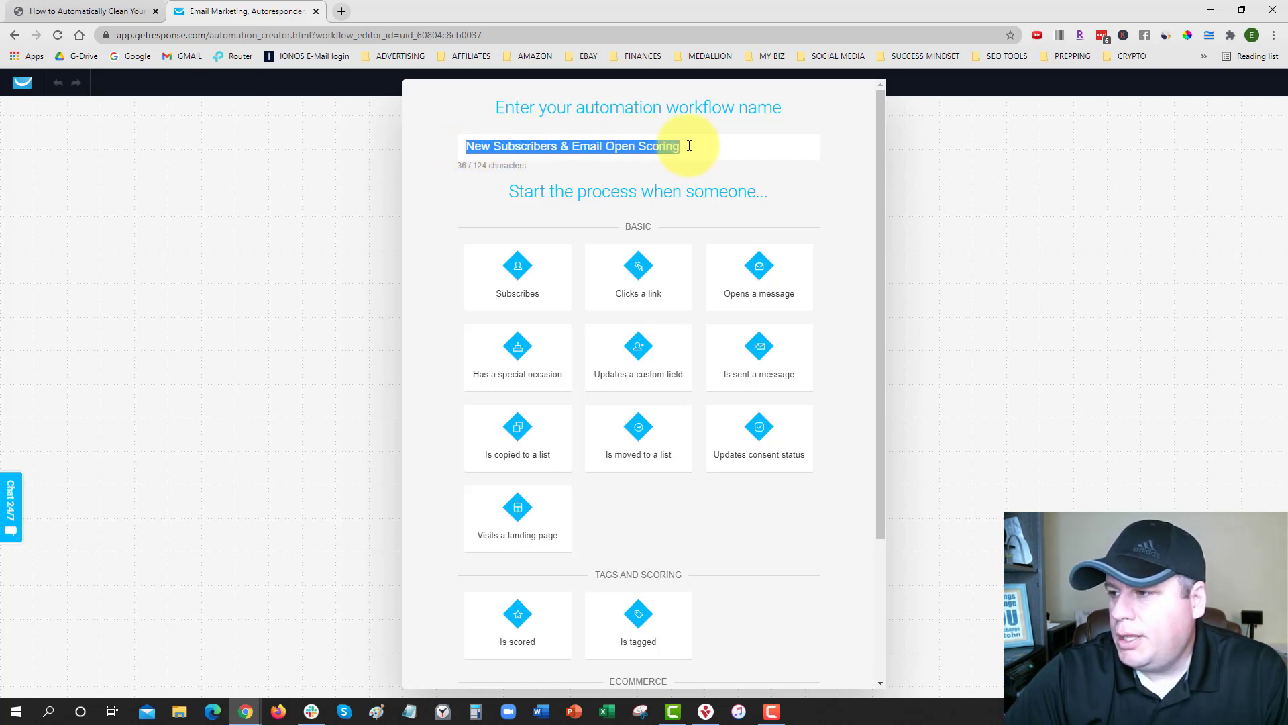
click(517, 191)
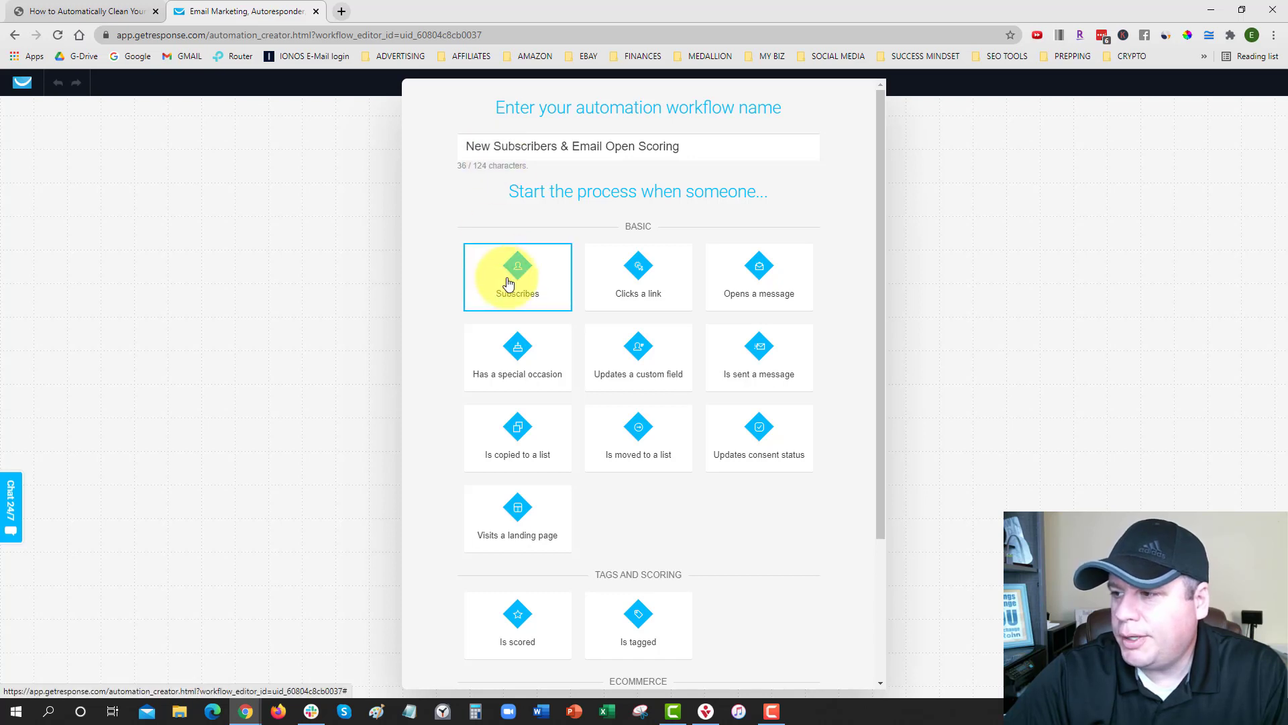
Start the workflow with the Subscribes condition, keeping the list at Any and the subscription method at Any method.
click(518, 276)
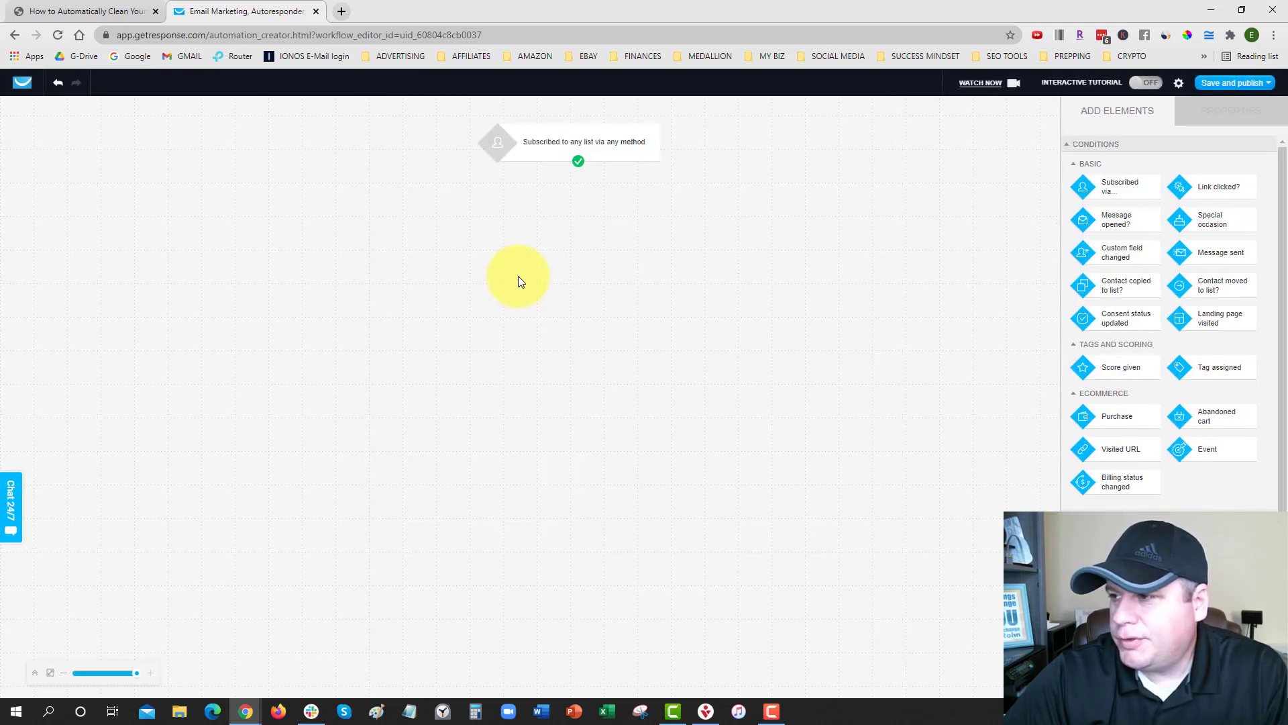
click(550, 143)
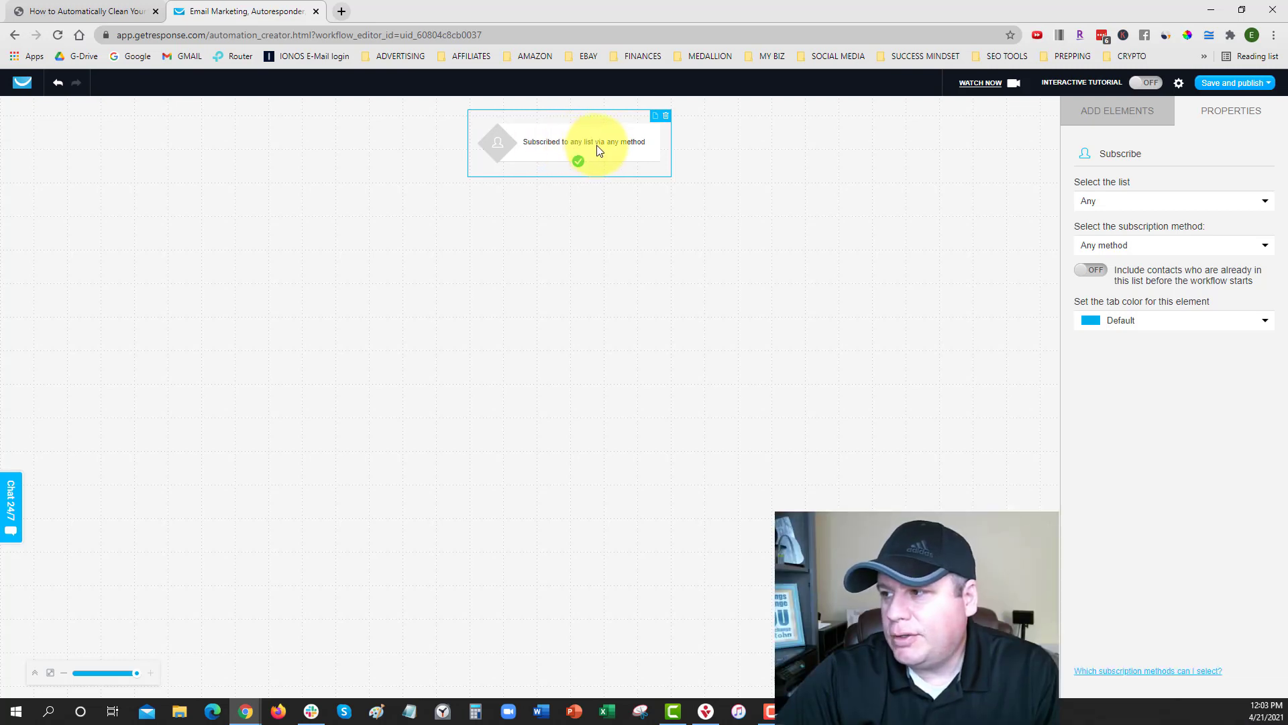
click(1123, 208)
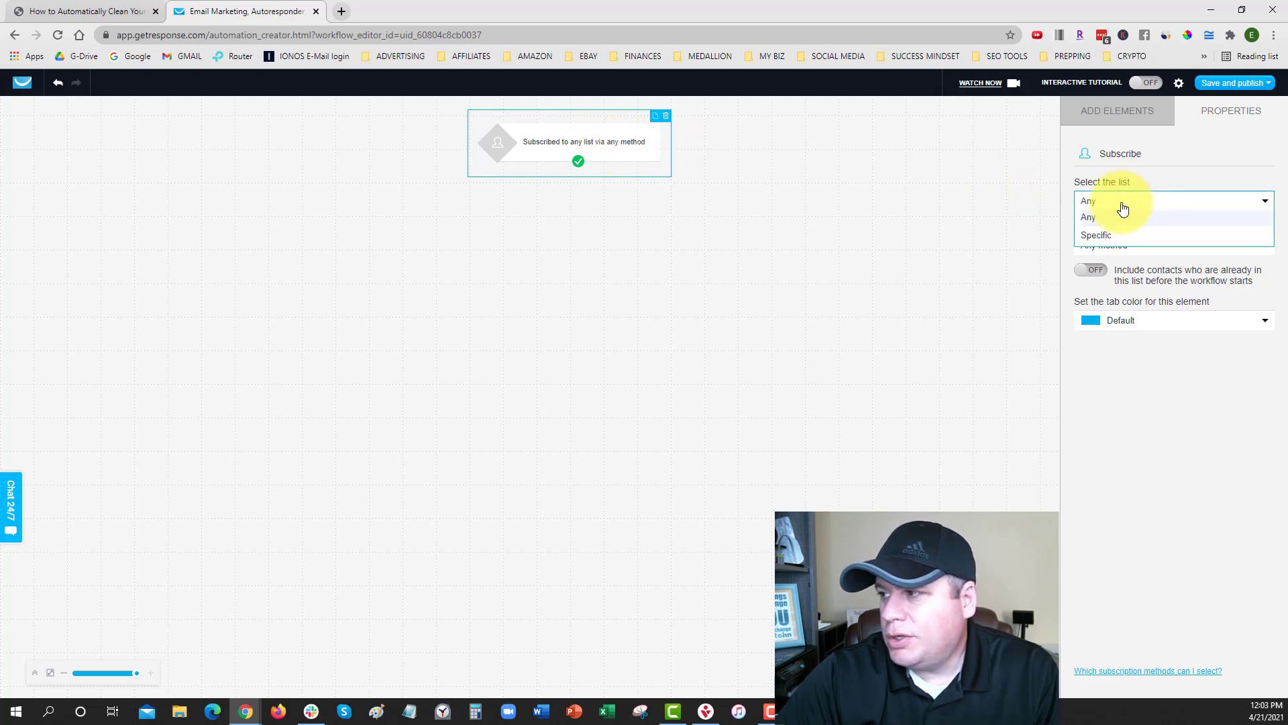
click(1149, 178)
click(1110, 248)
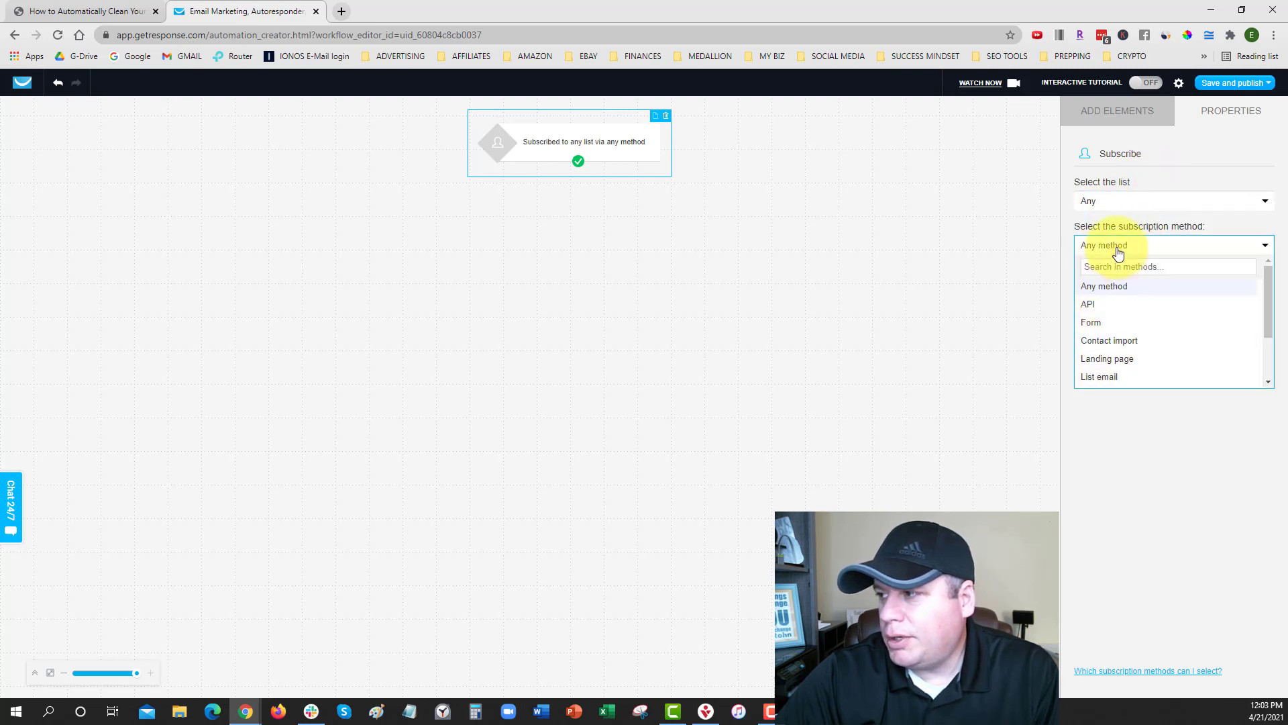
click(1117, 250)
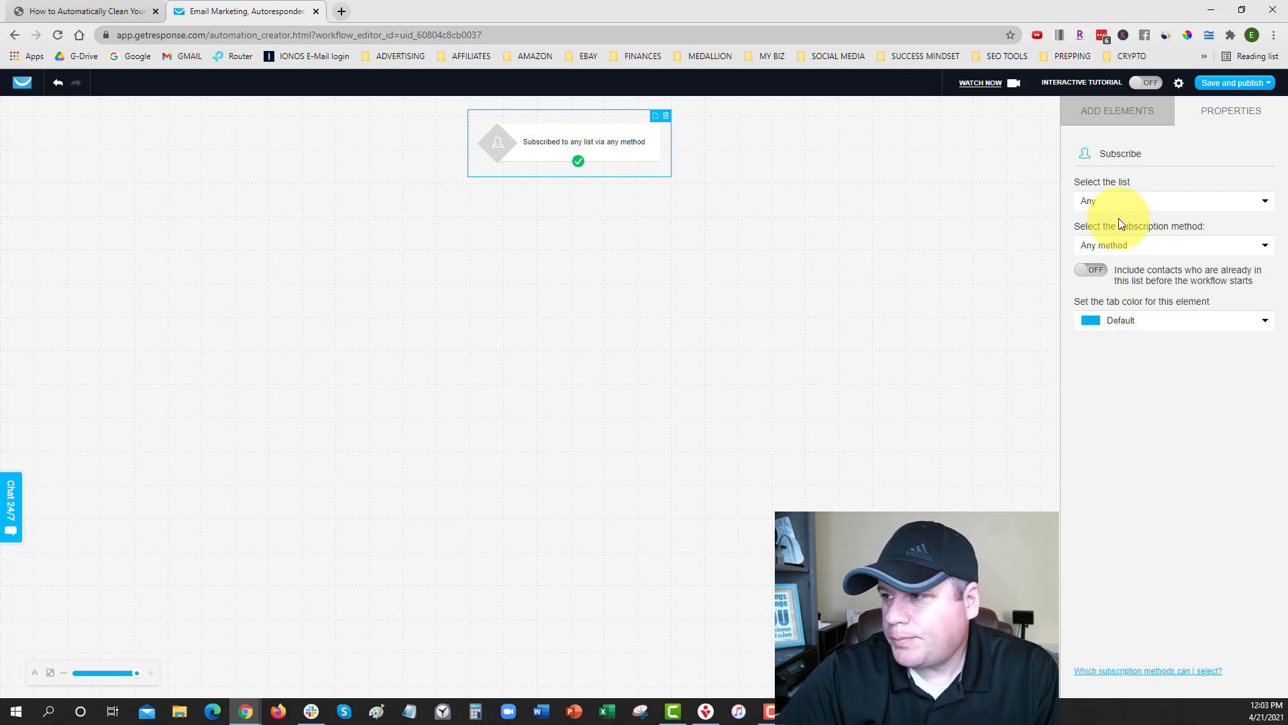
drag(609, 149, 605, 150)
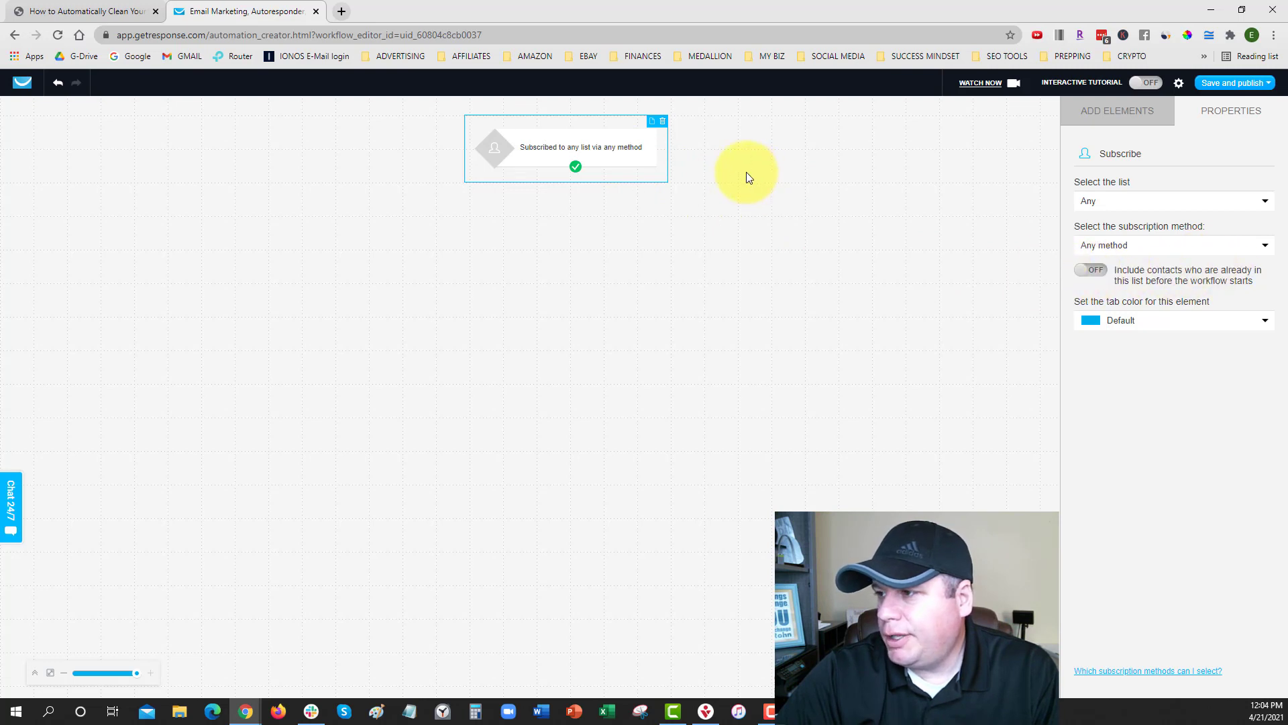
drag(607, 148, 607, 149)
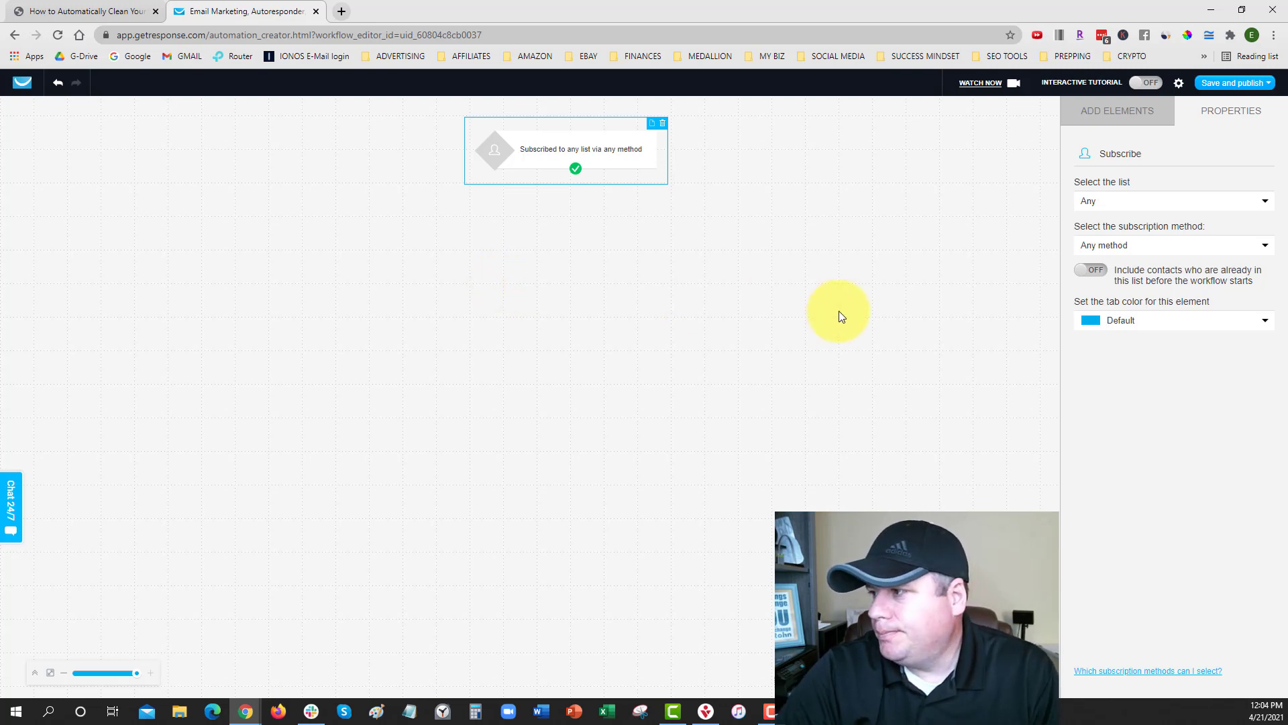
Add a Score action below the Subscribed condition and have it set exactly 25 scoring points.
click(1093, 109)
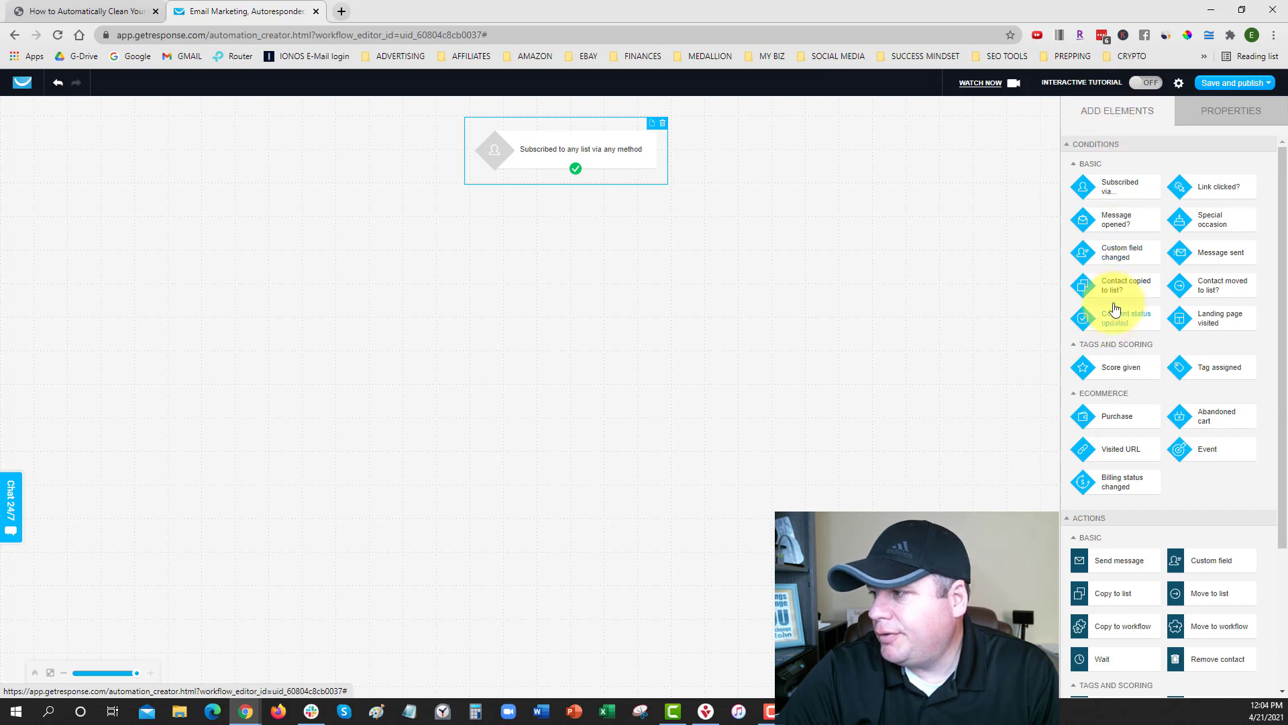
scroll(1154, 287, down, 2)
scroll(1159, 287, down, 1)
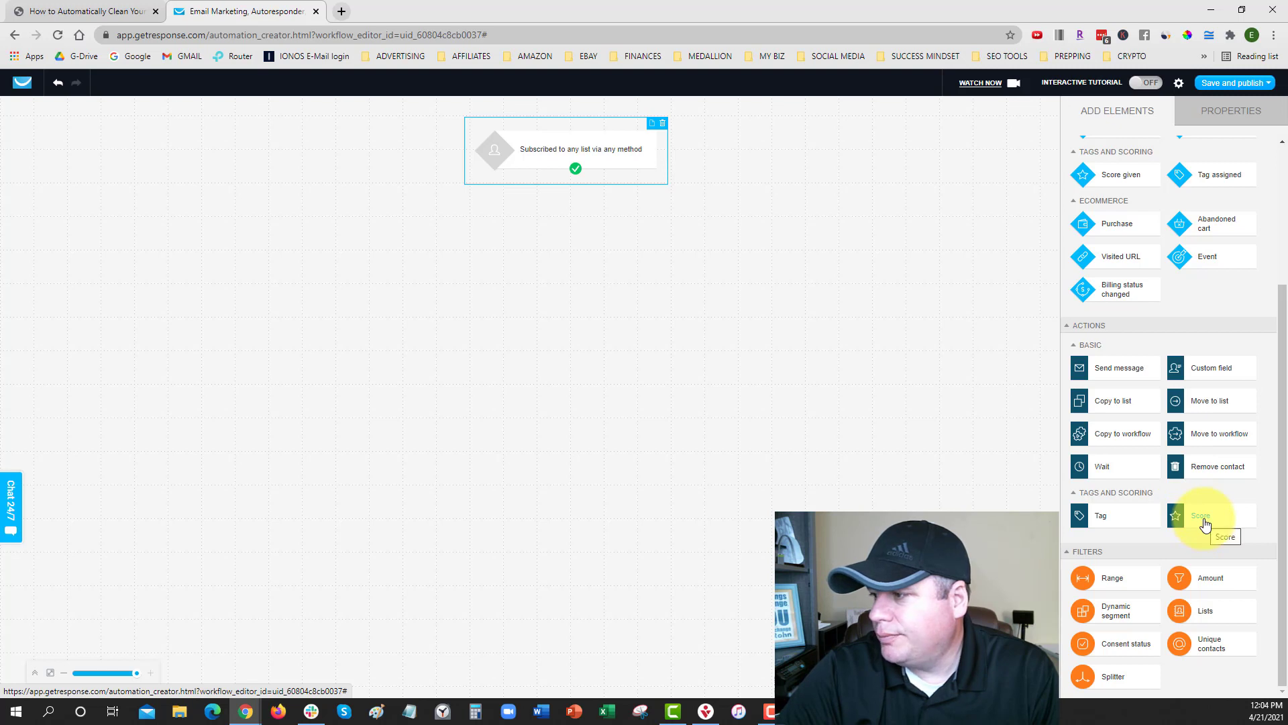
drag(1204, 520, 569, 210)
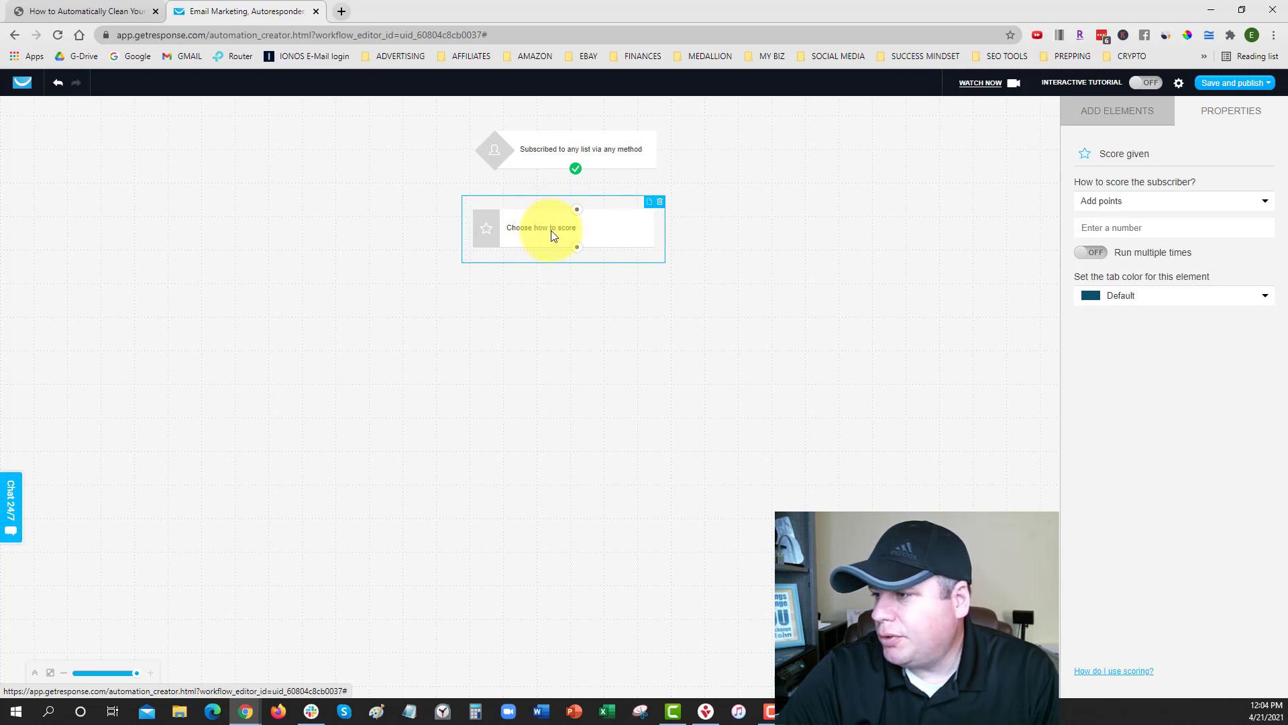
click(1116, 210)
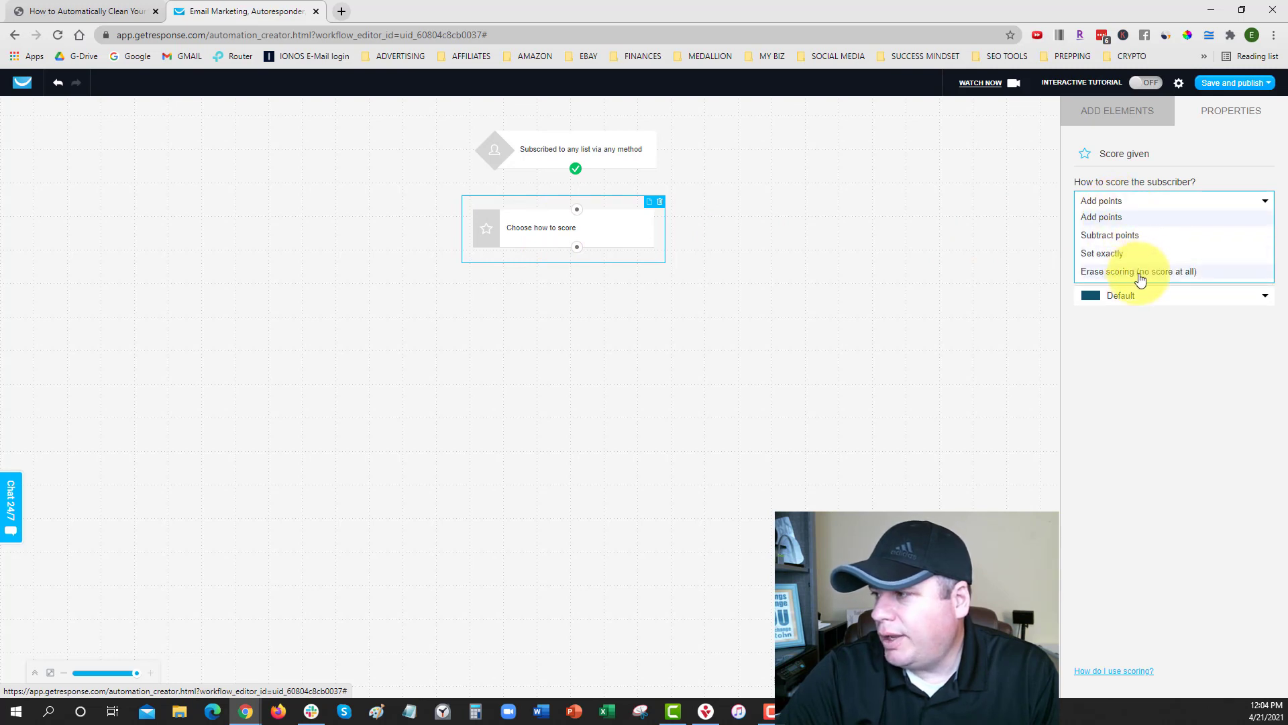
click(1111, 255)
click(1105, 229)
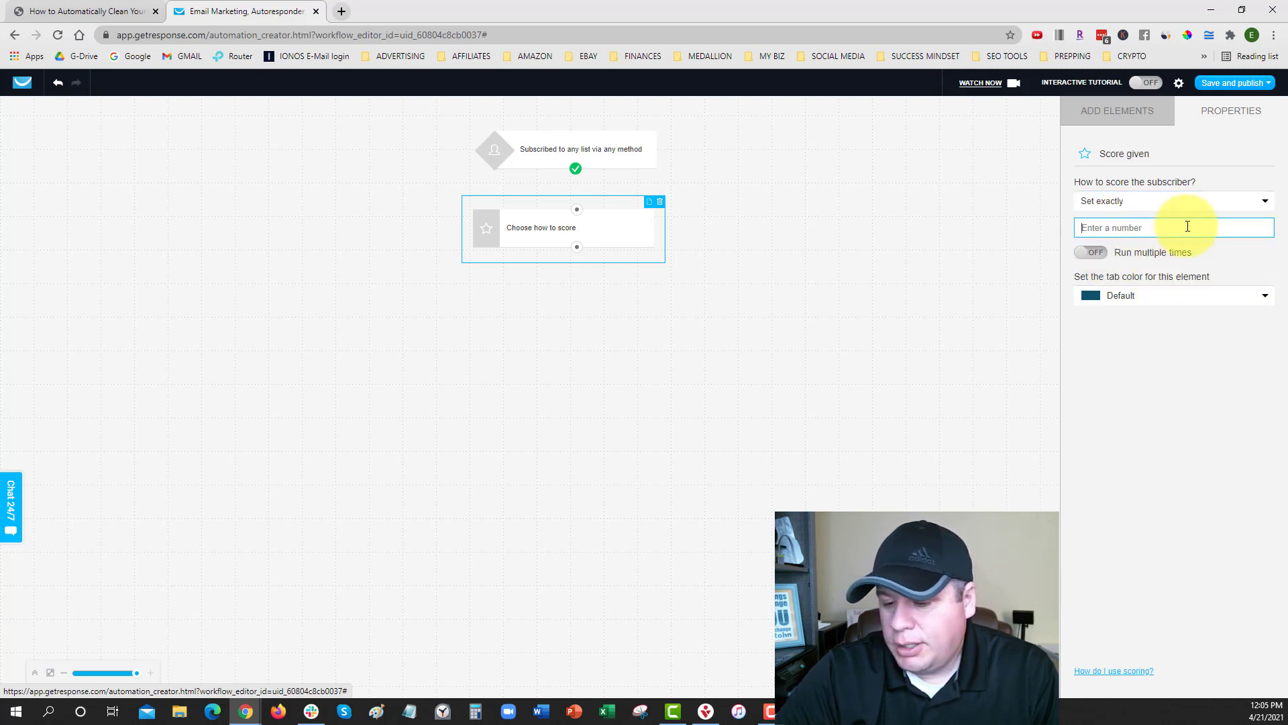
text(25)
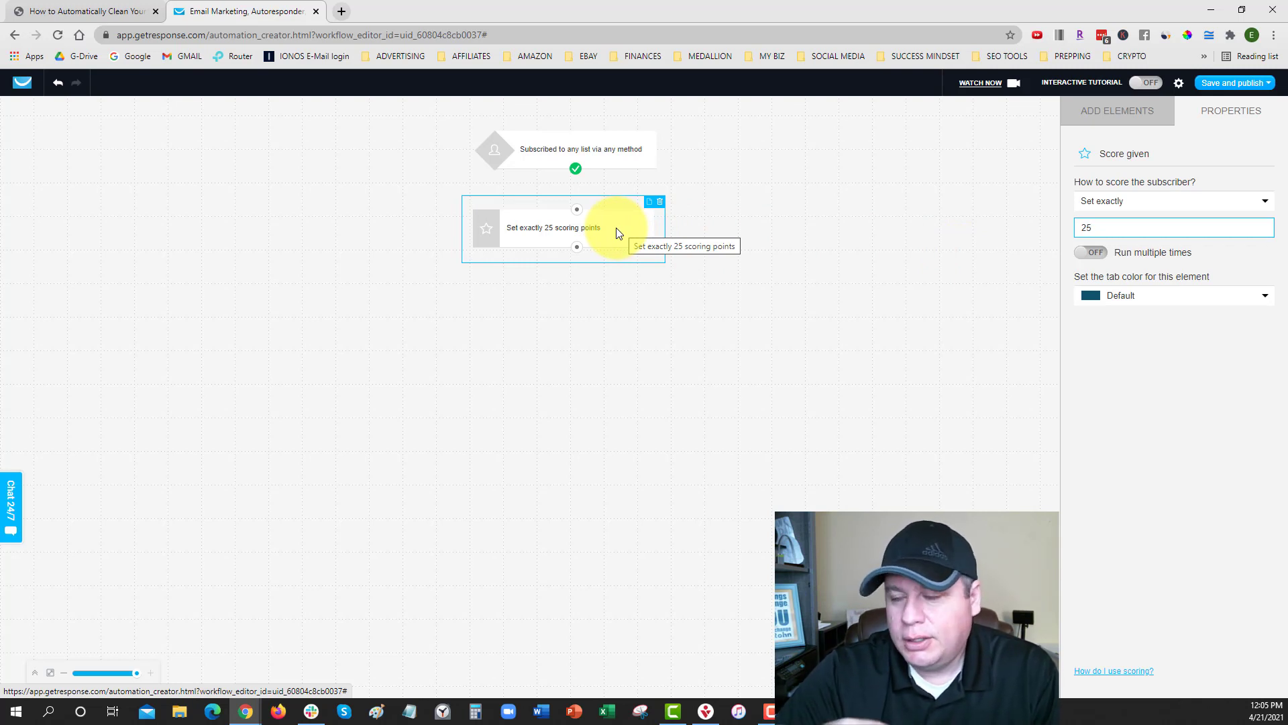
Connect the Subscribed condition's yes output to the 25-point score action and align the action beneath it.
click(573, 226)
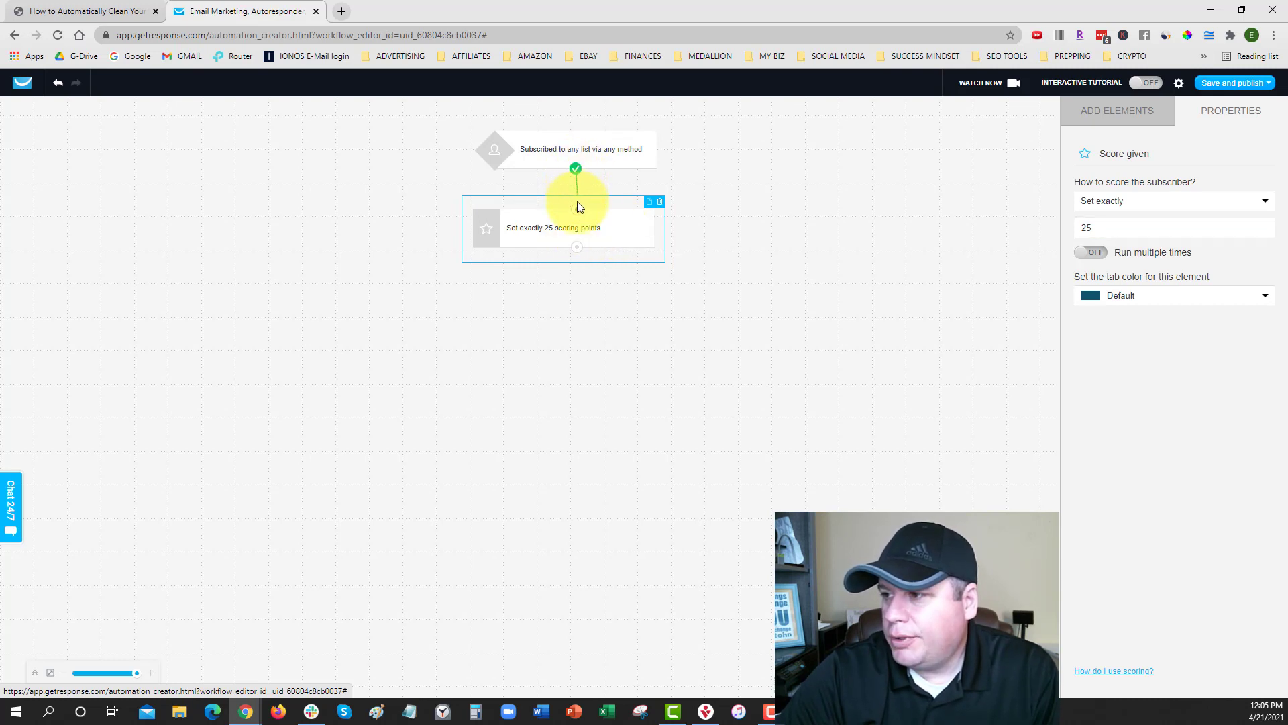
drag(578, 213, 576, 228)
click(576, 228)
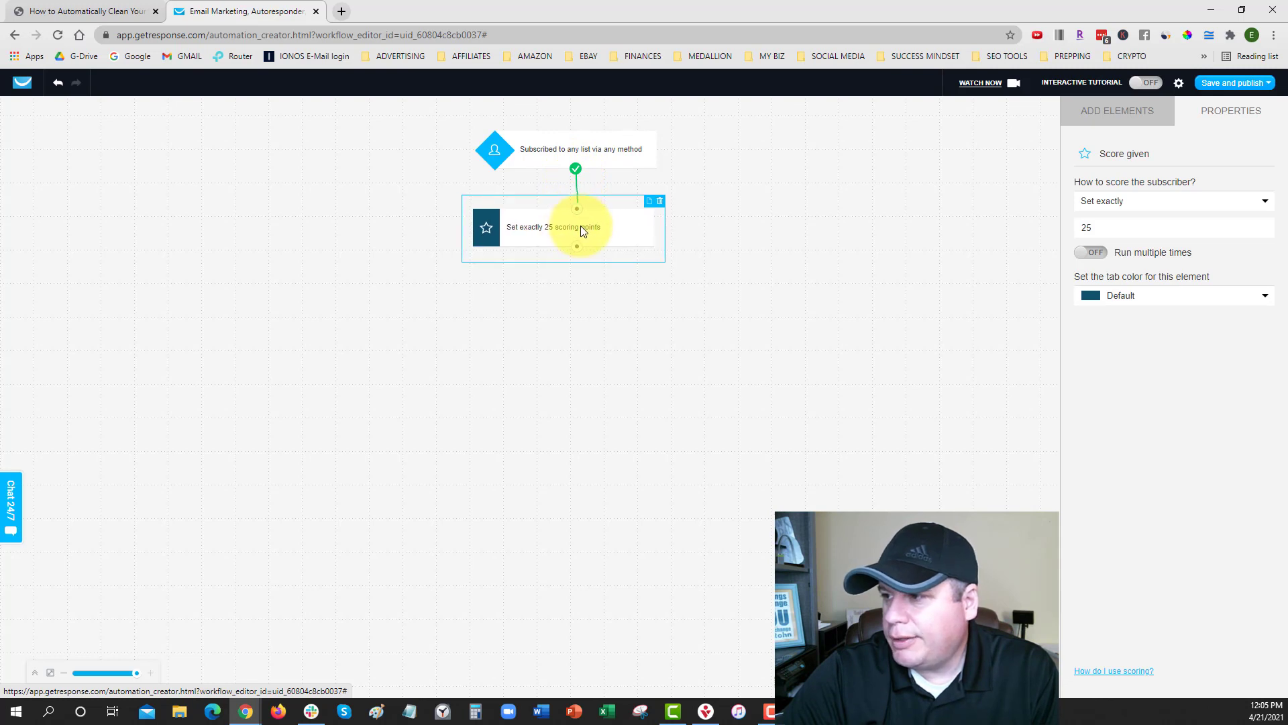
drag(581, 226, 579, 226)
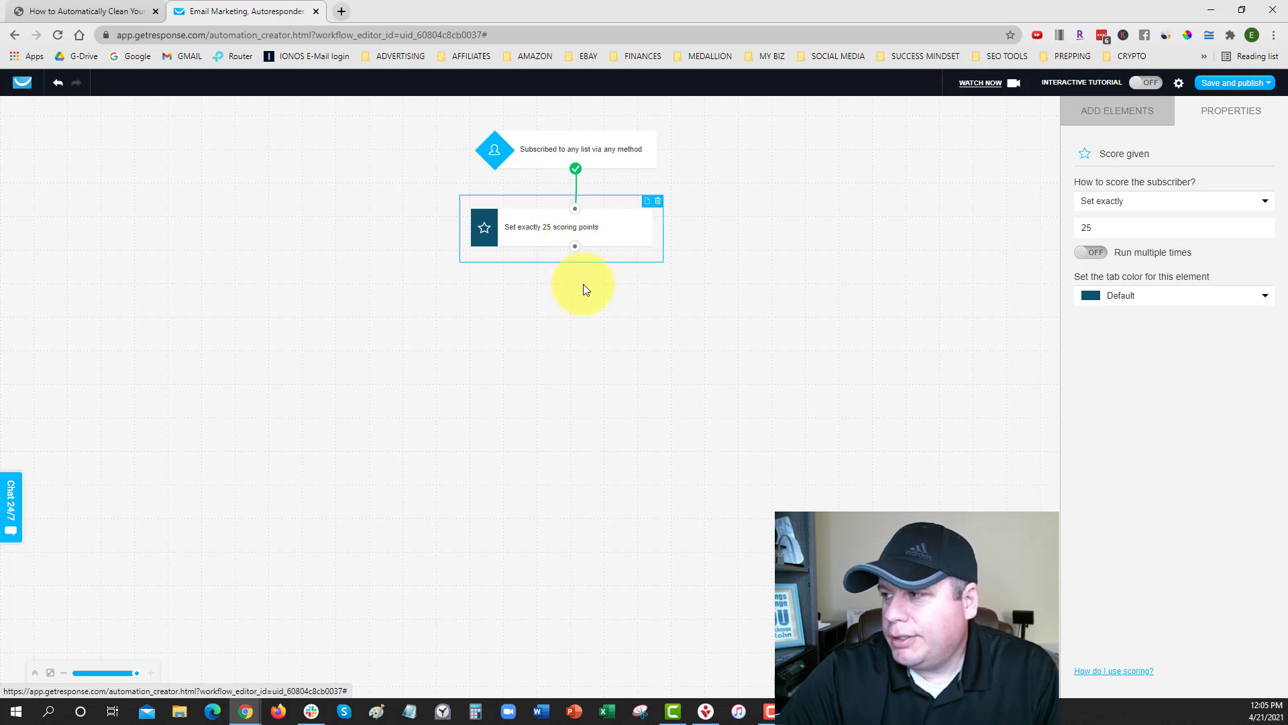
Place a Message opened? condition beneath the 25-point score action and set it to track opens of Any message.
click(1110, 111)
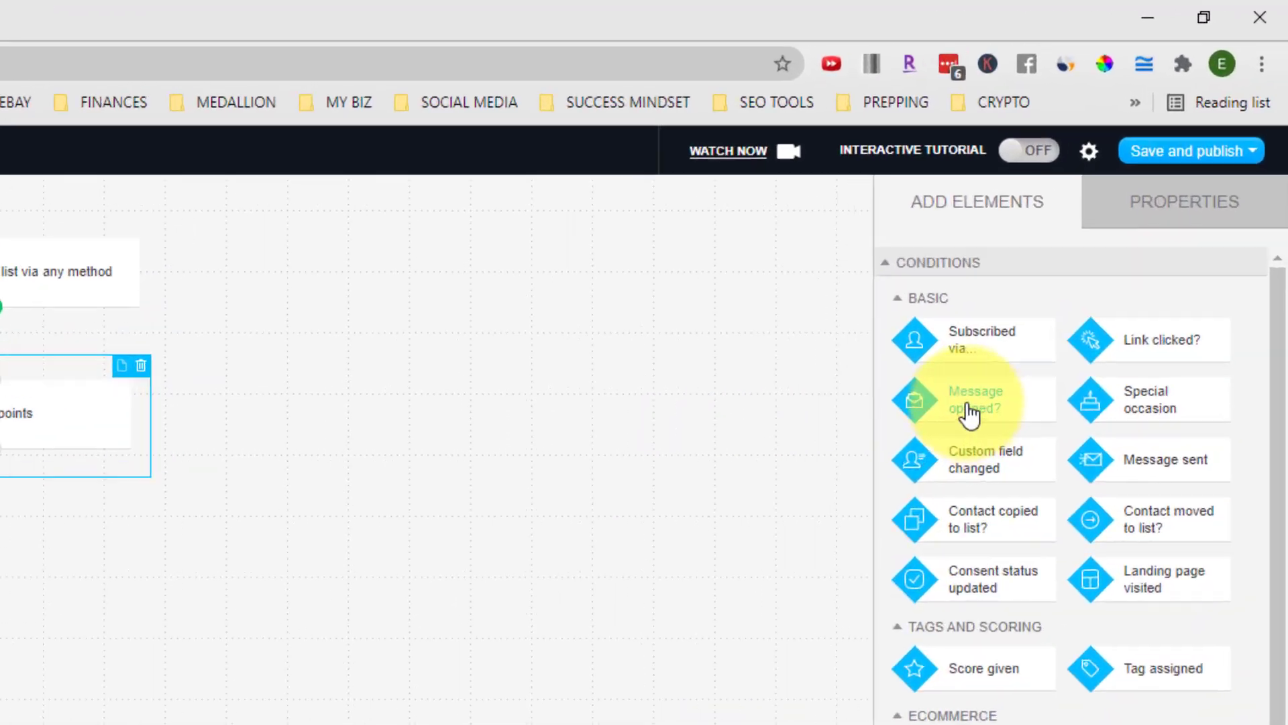
drag(938, 450, 617, 521)
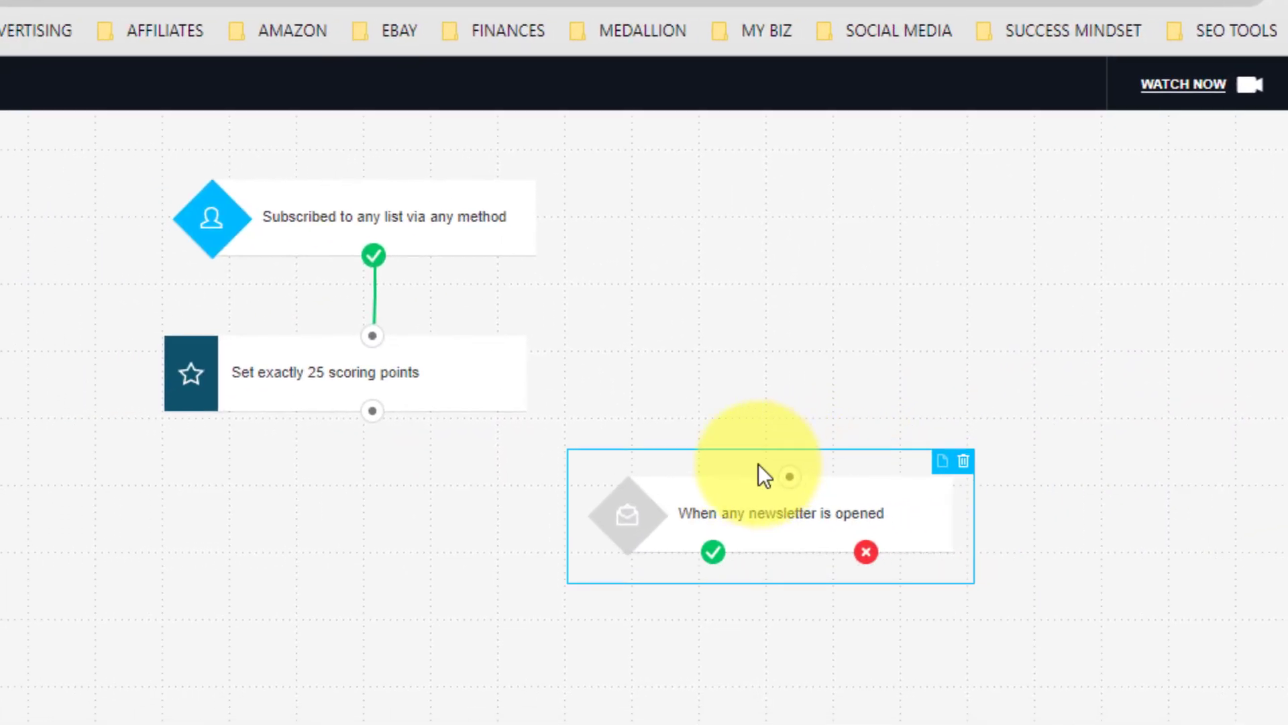
drag(697, 470, 357, 477)
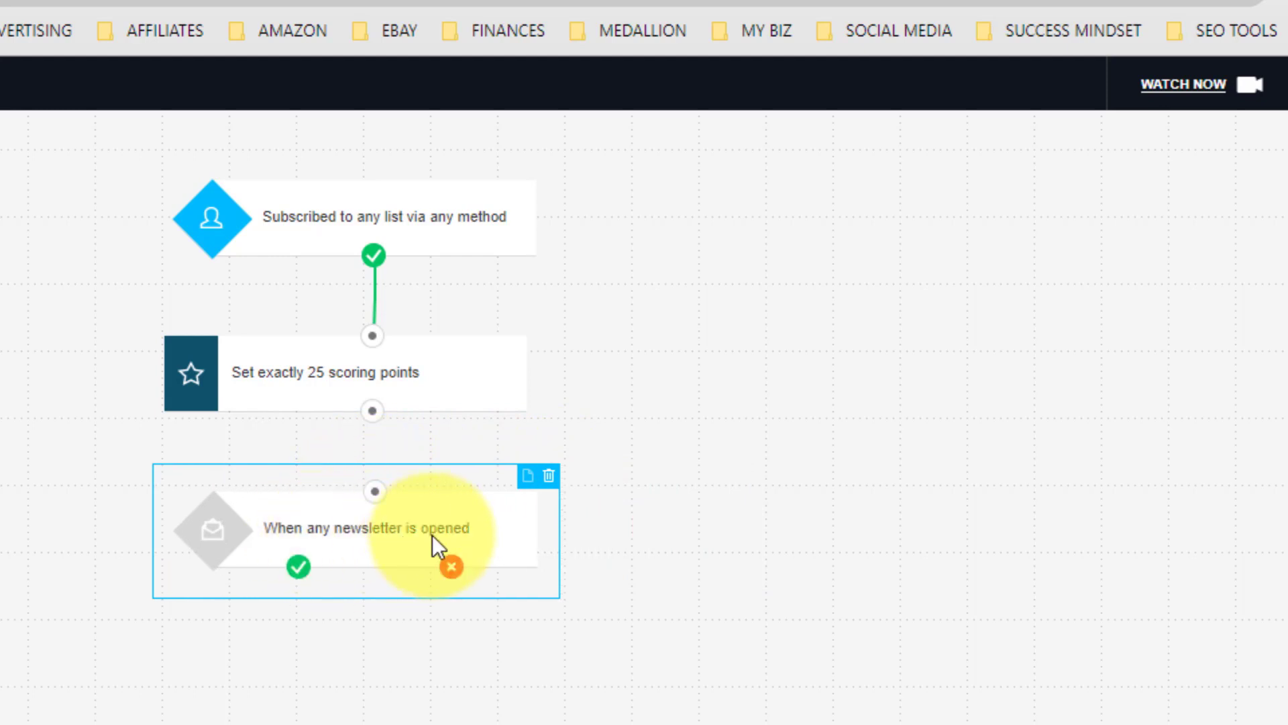
drag(336, 522, 325, 526)
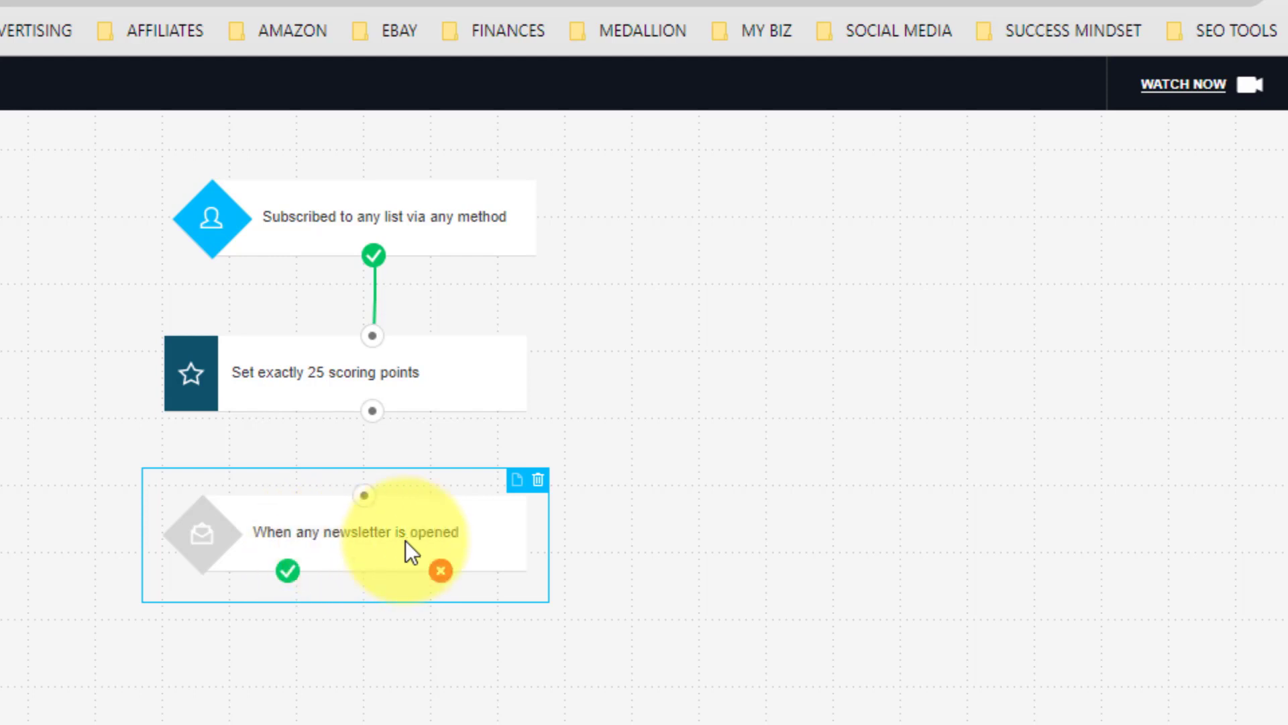
click(1251, 345)
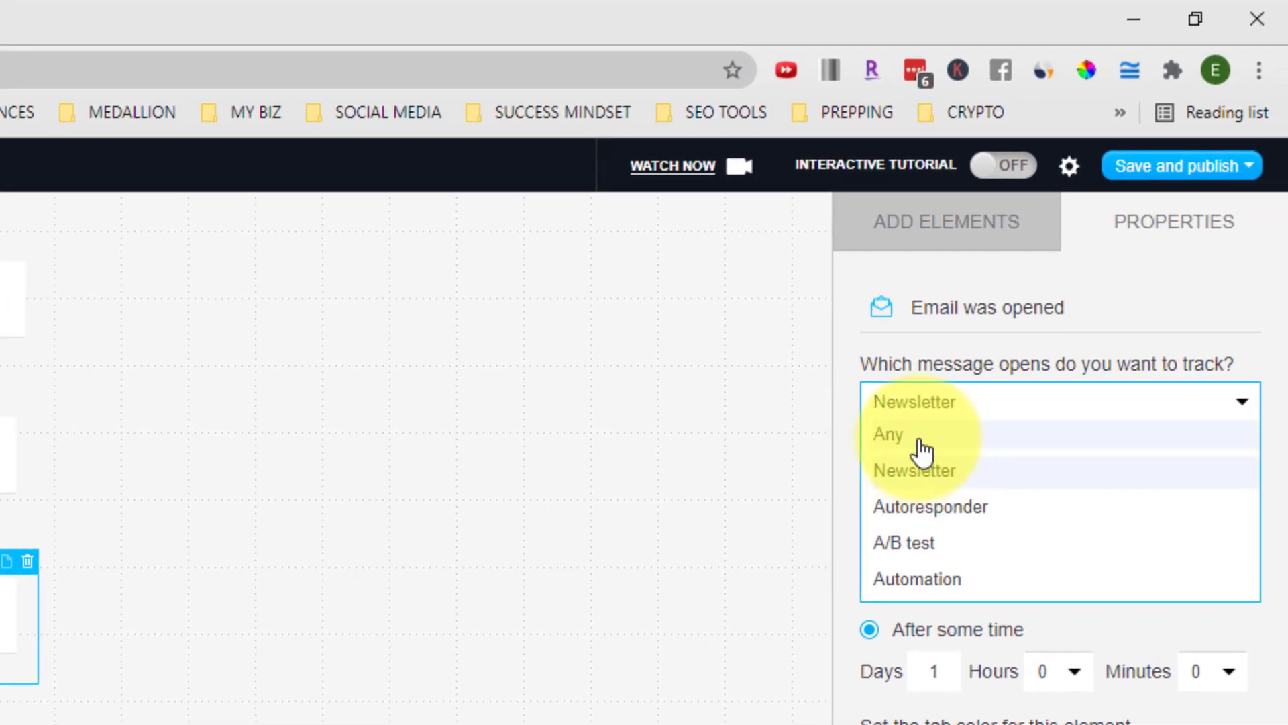
click(925, 434)
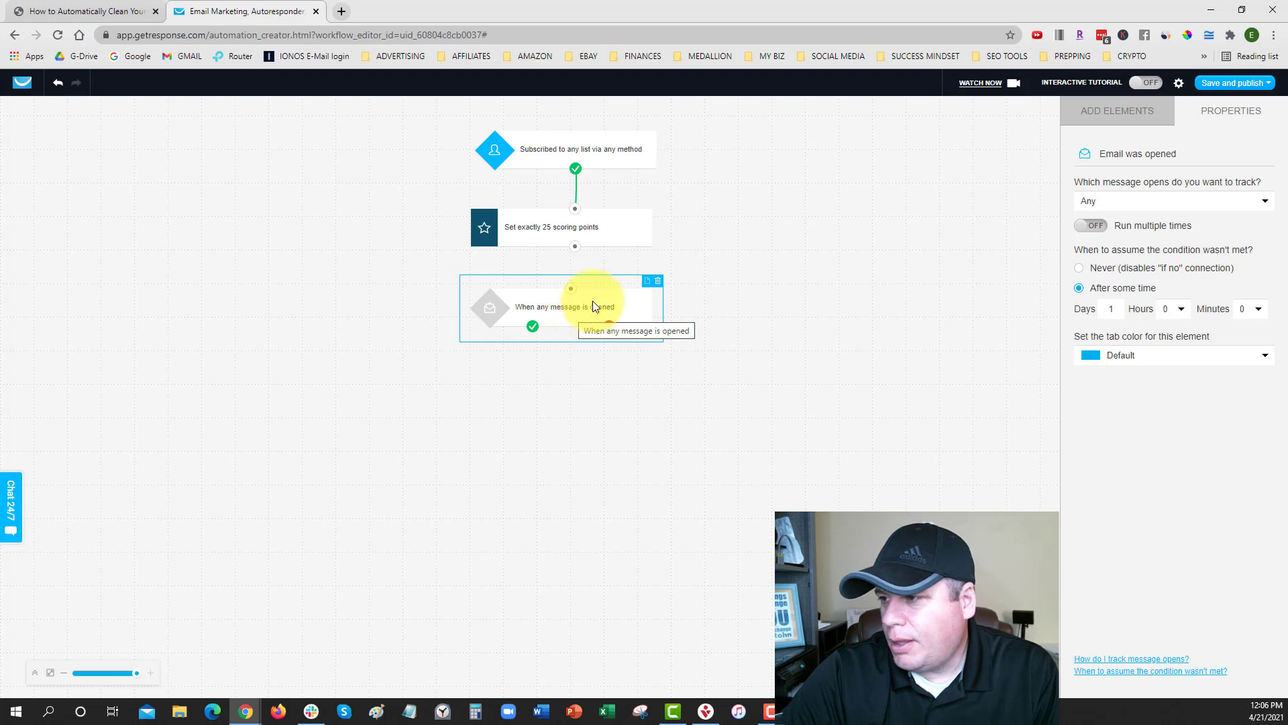
Connect the 25-point score action to the message-opened condition and set when to assume the condition wasn't met to Never.
drag(575, 248, 570, 298)
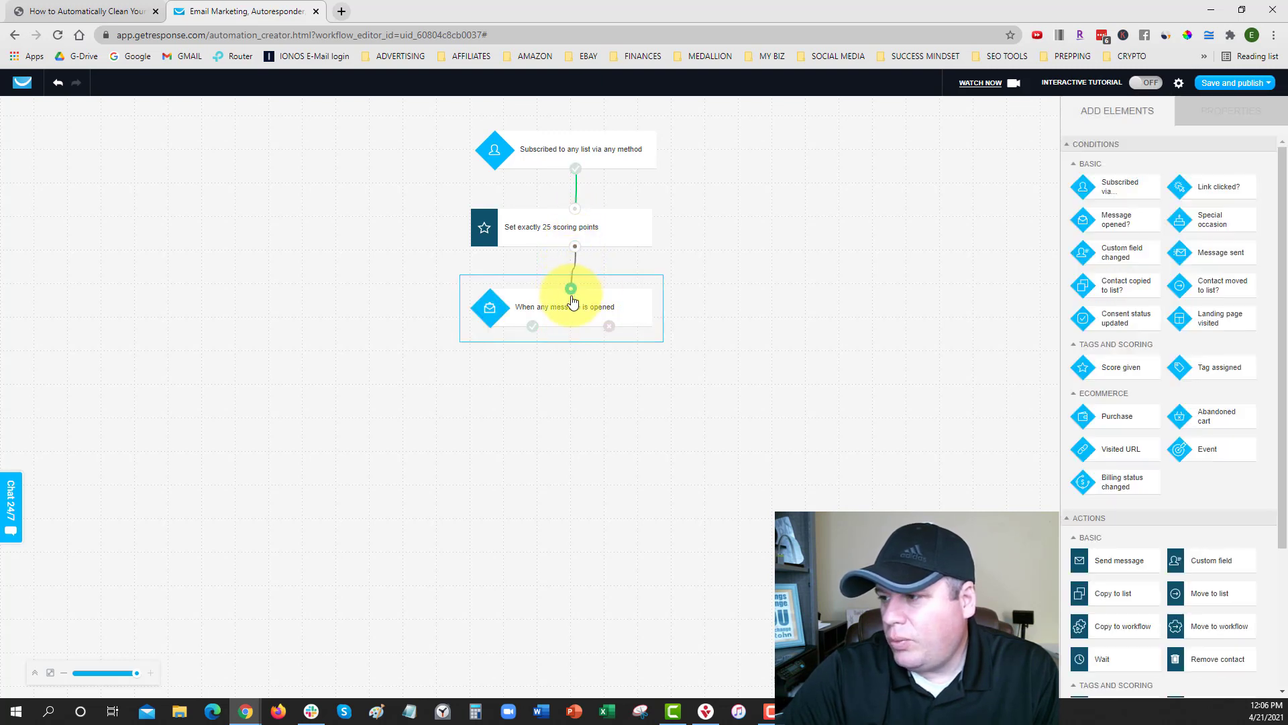
click(572, 310)
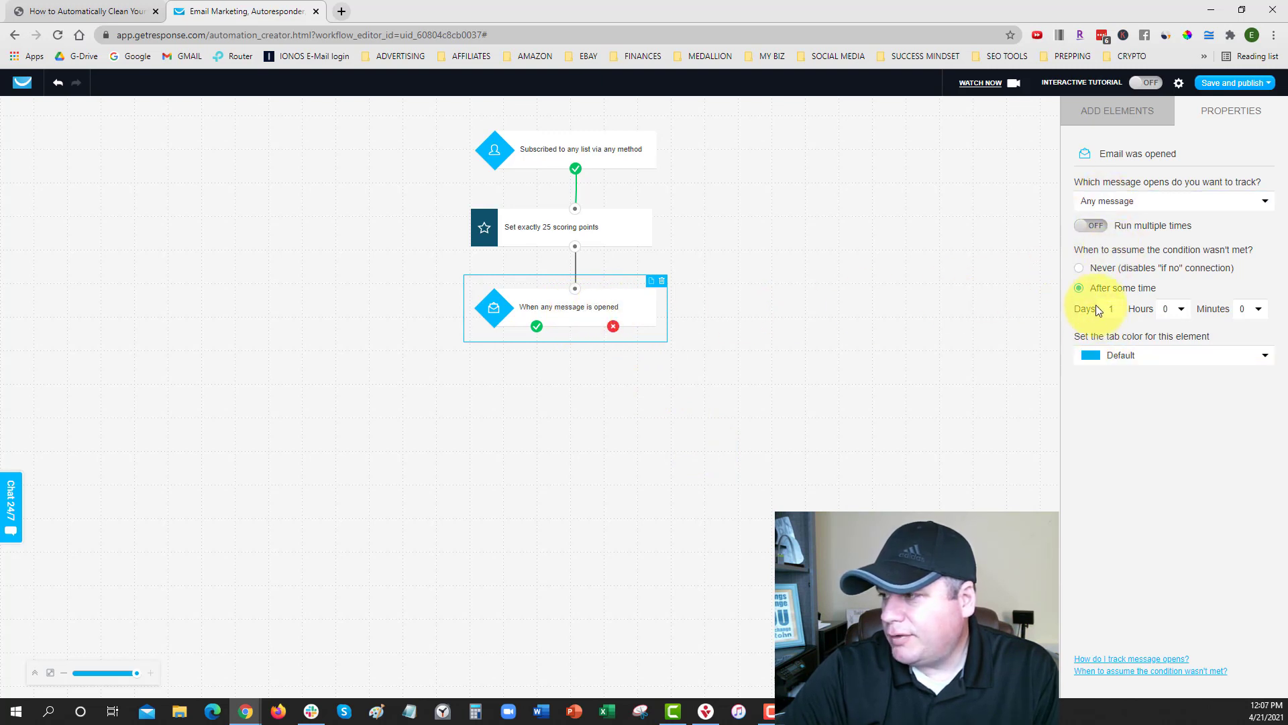
click(1086, 269)
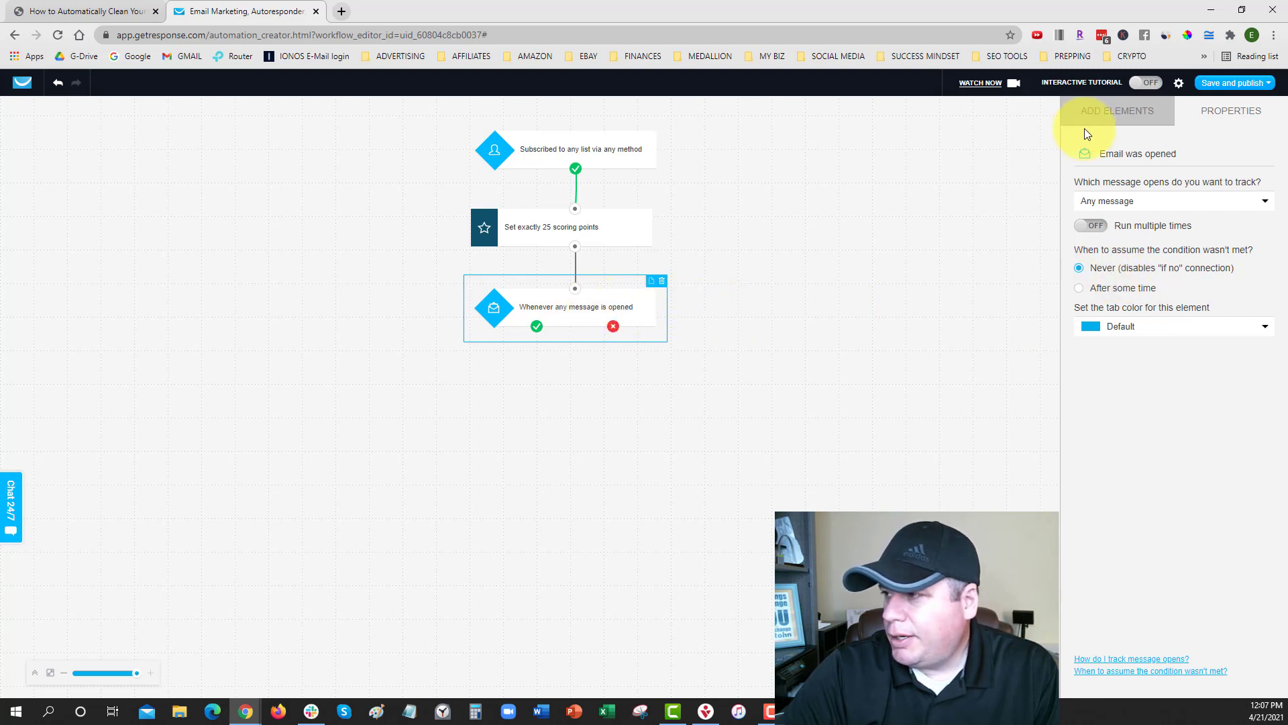
Add a Score action on the yes branch of the message-opened condition and set it to add 2 points.
click(1100, 115)
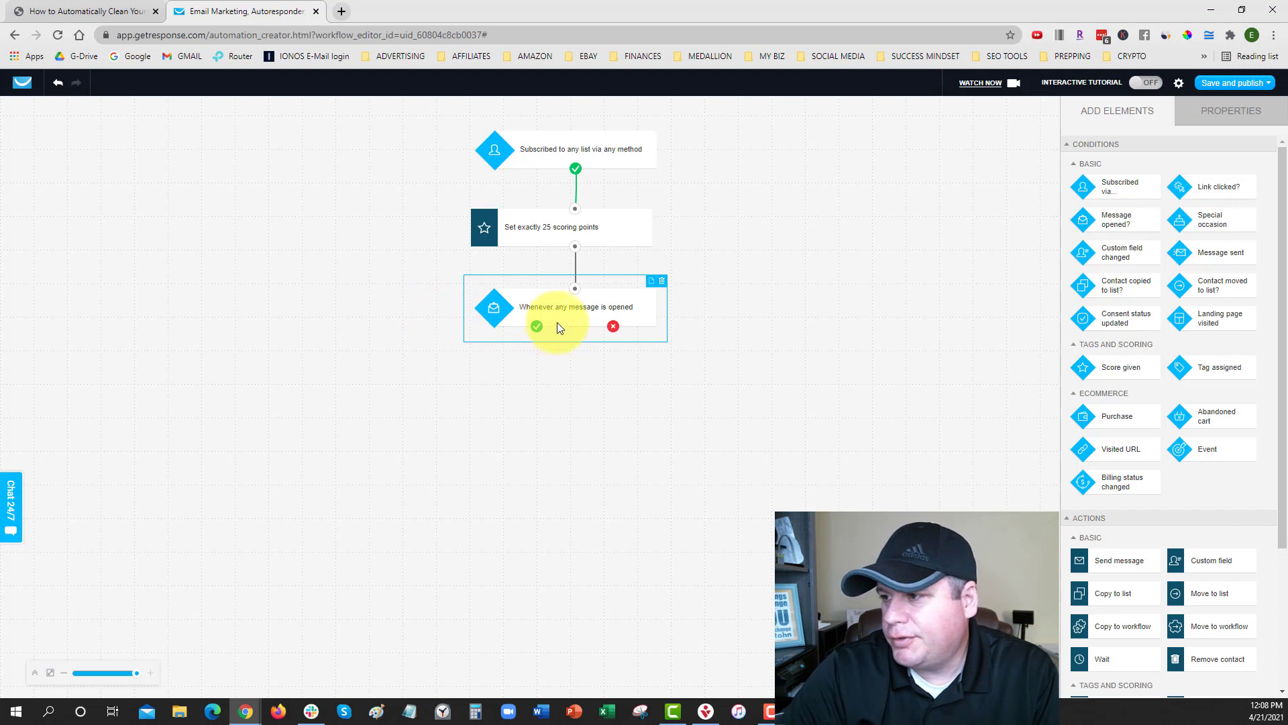
scroll(1164, 513, down, 3)
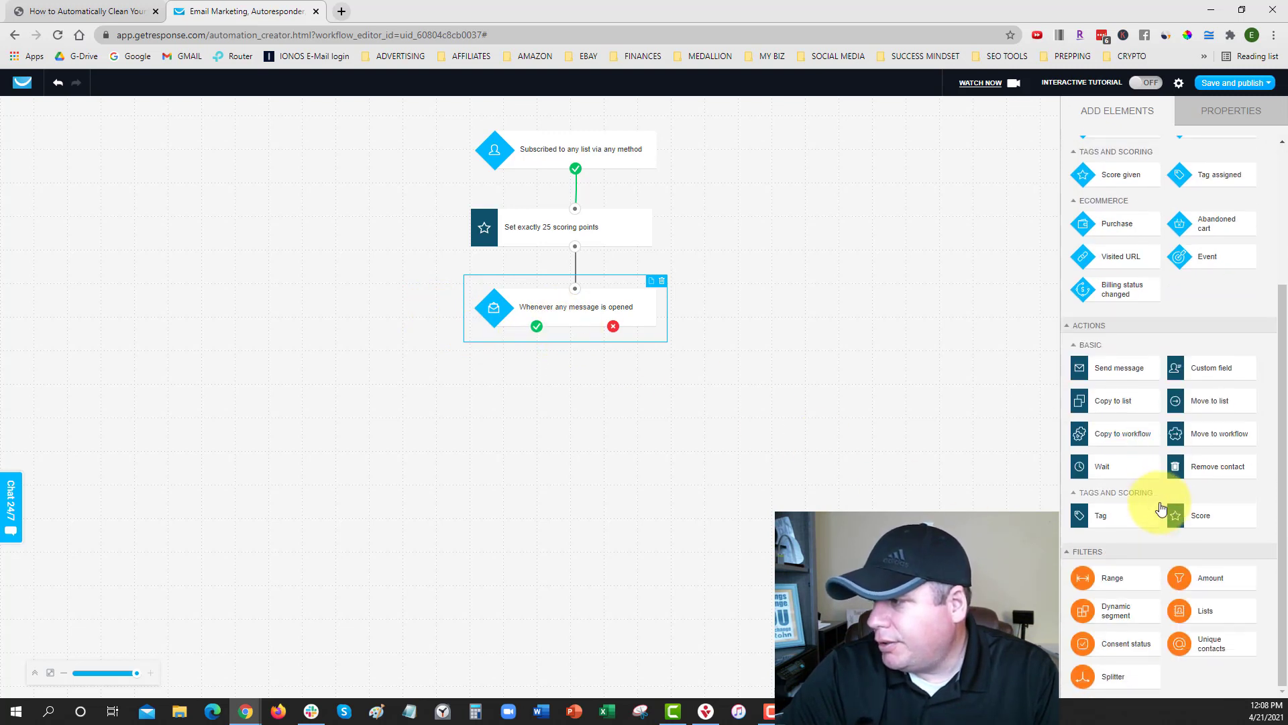
drag(1217, 518, 432, 388)
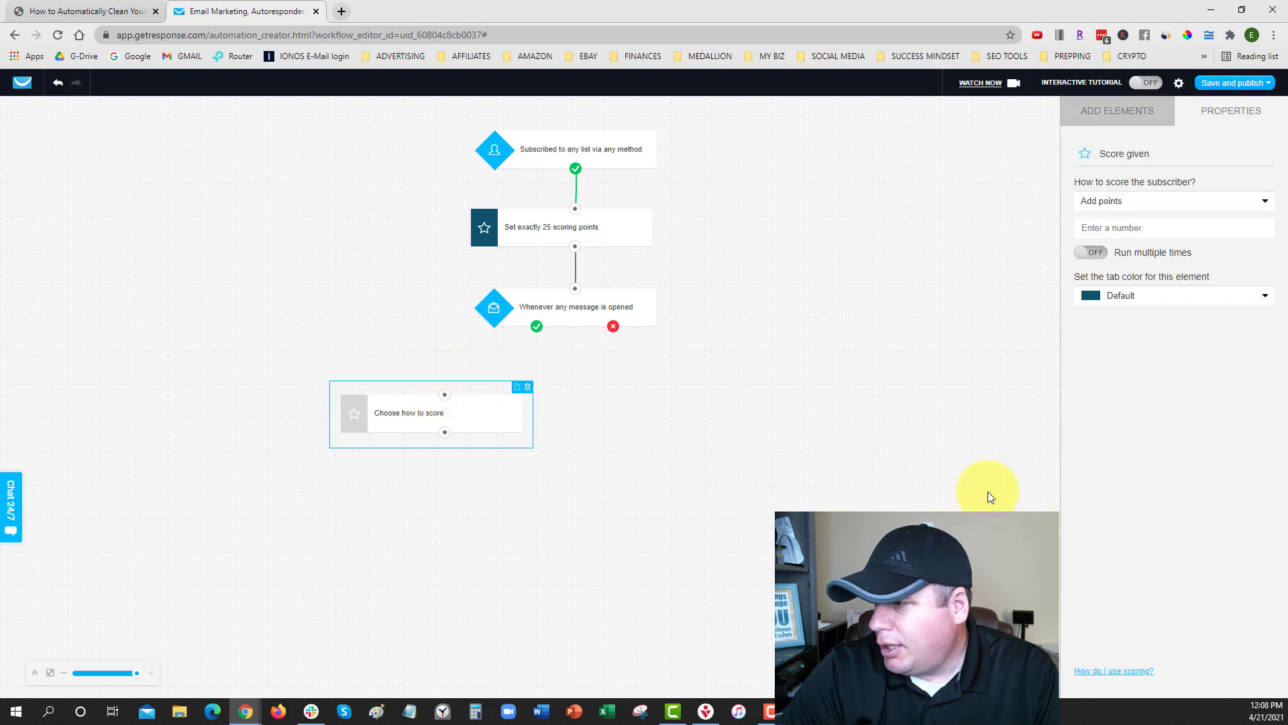
drag(536, 327, 445, 395)
click(451, 404)
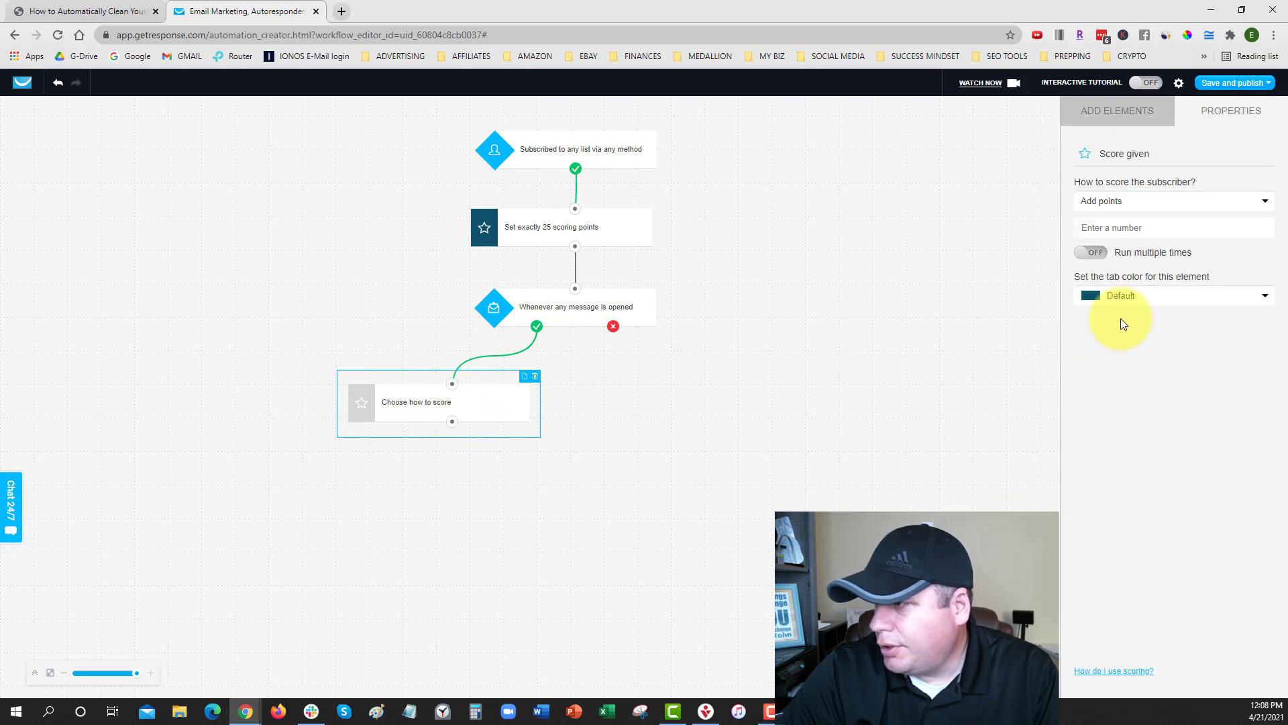
click(1106, 204)
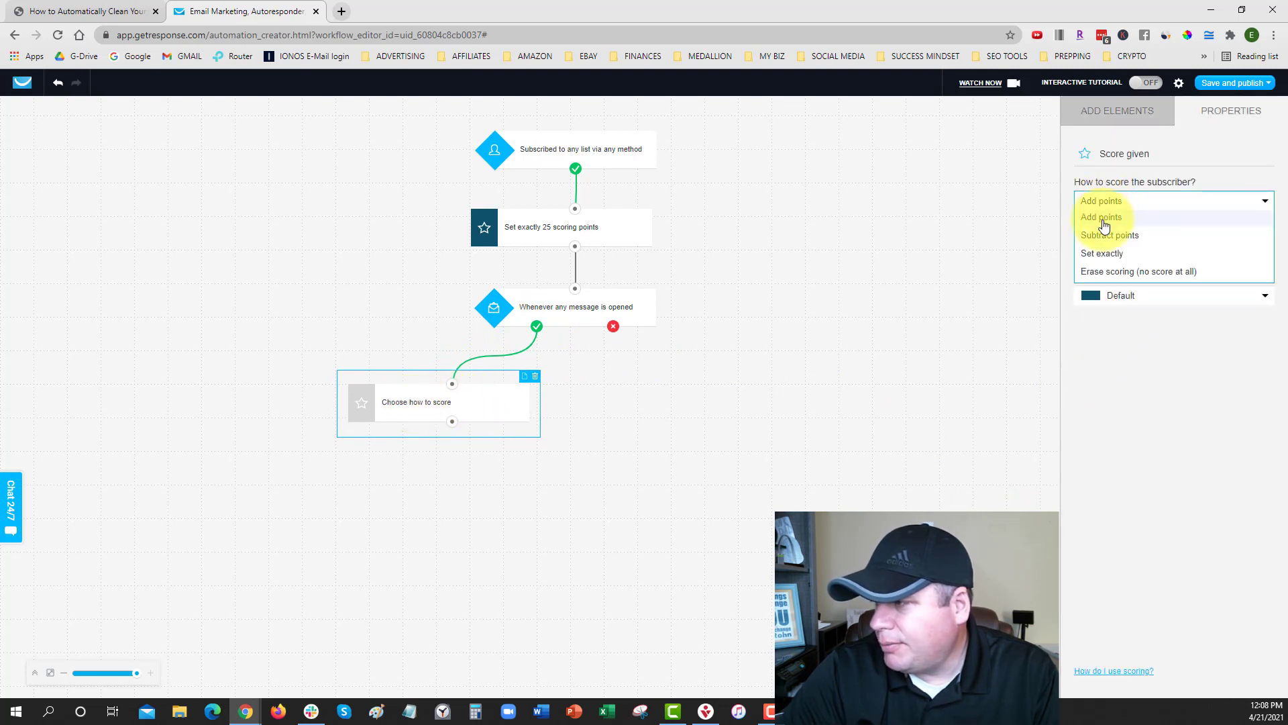
click(1103, 216)
click(1104, 229)
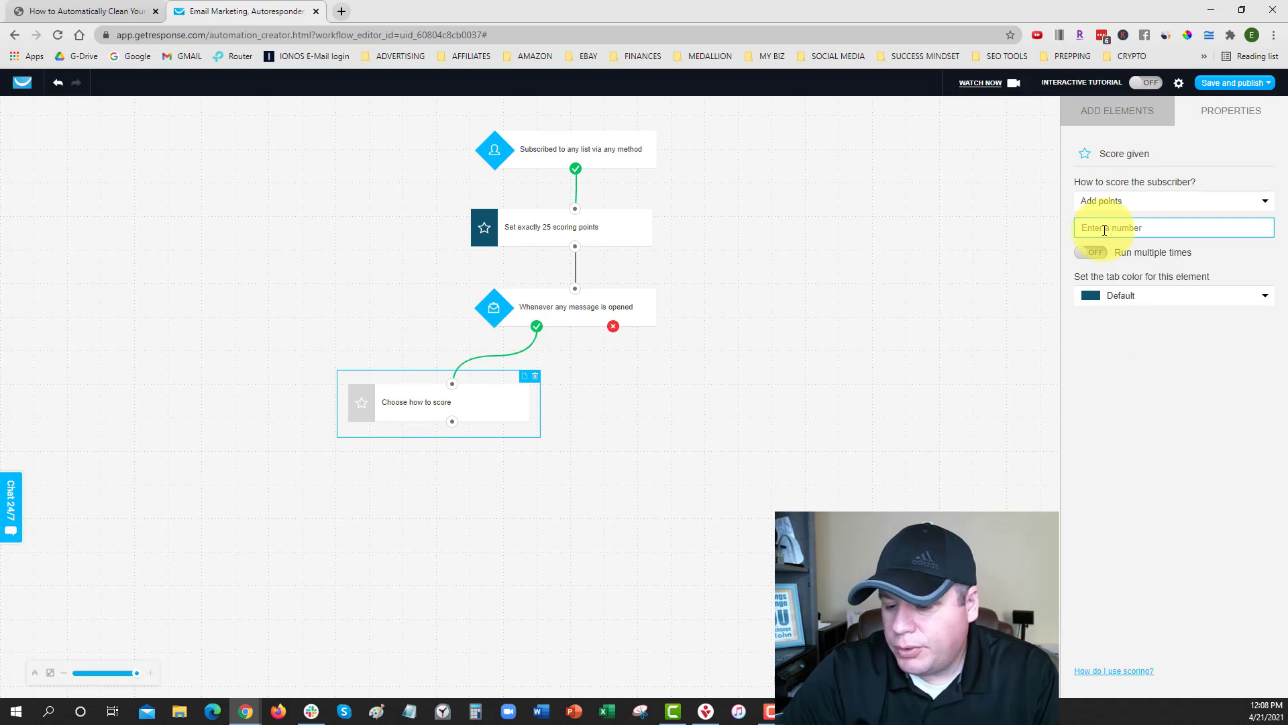
text(2)
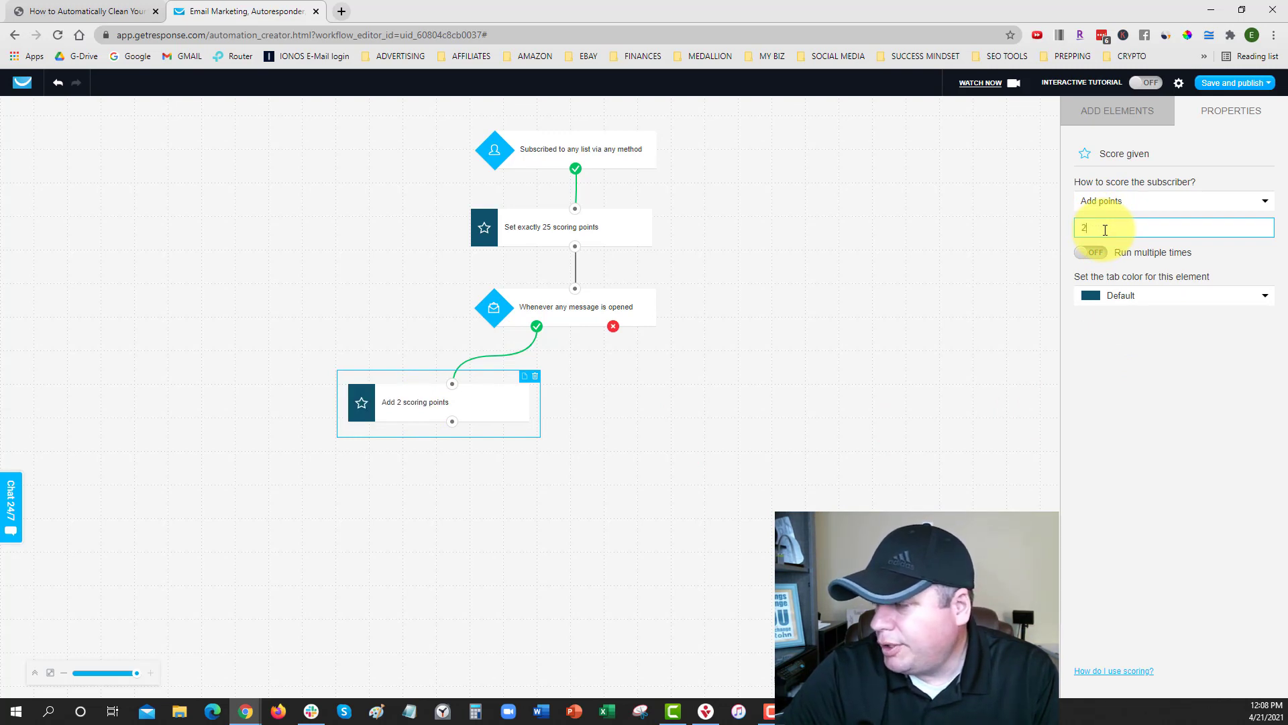
Set the 2-point score action's tab color to Green and link its output back to the message-opened condition.
click(1111, 301)
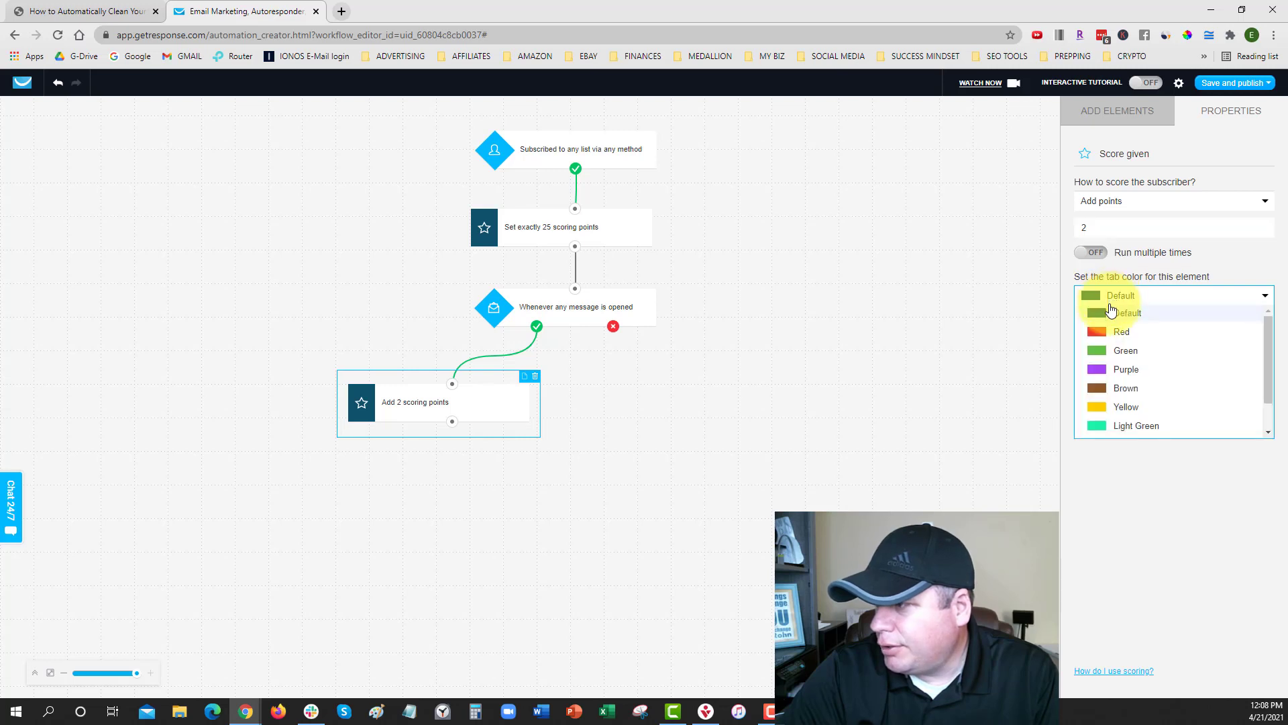
click(1117, 356)
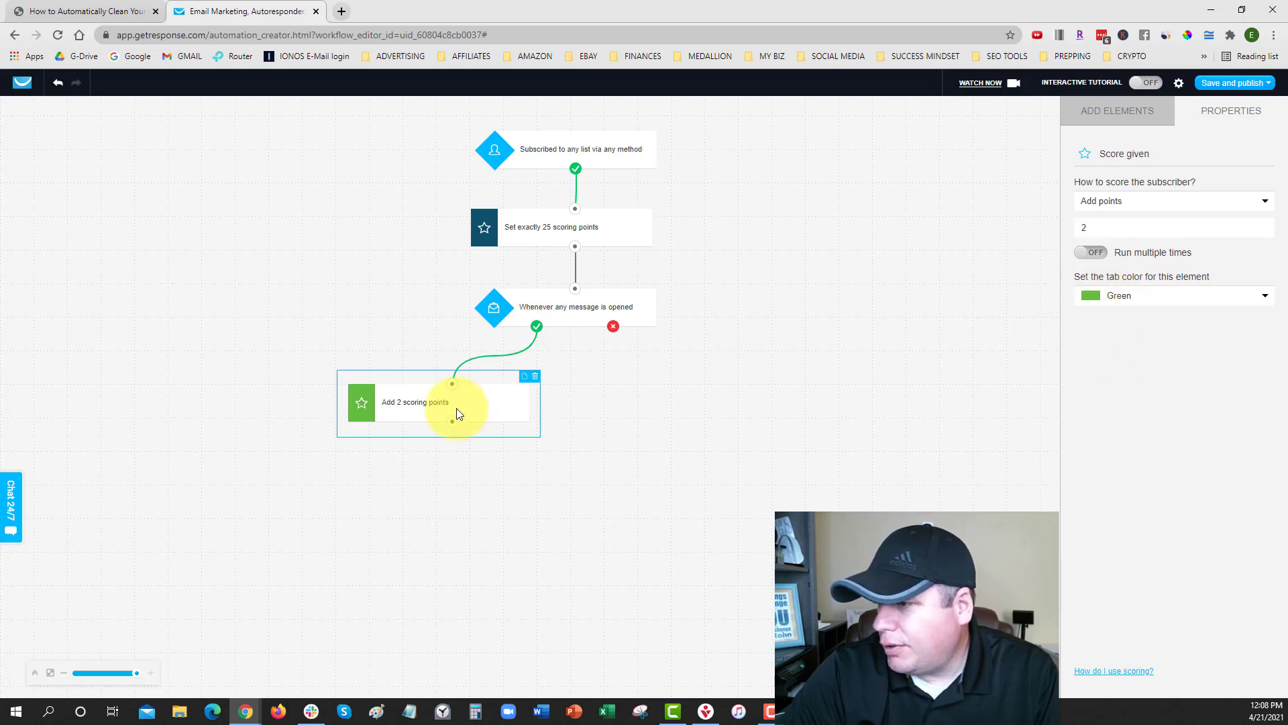
drag(452, 405, 456, 408)
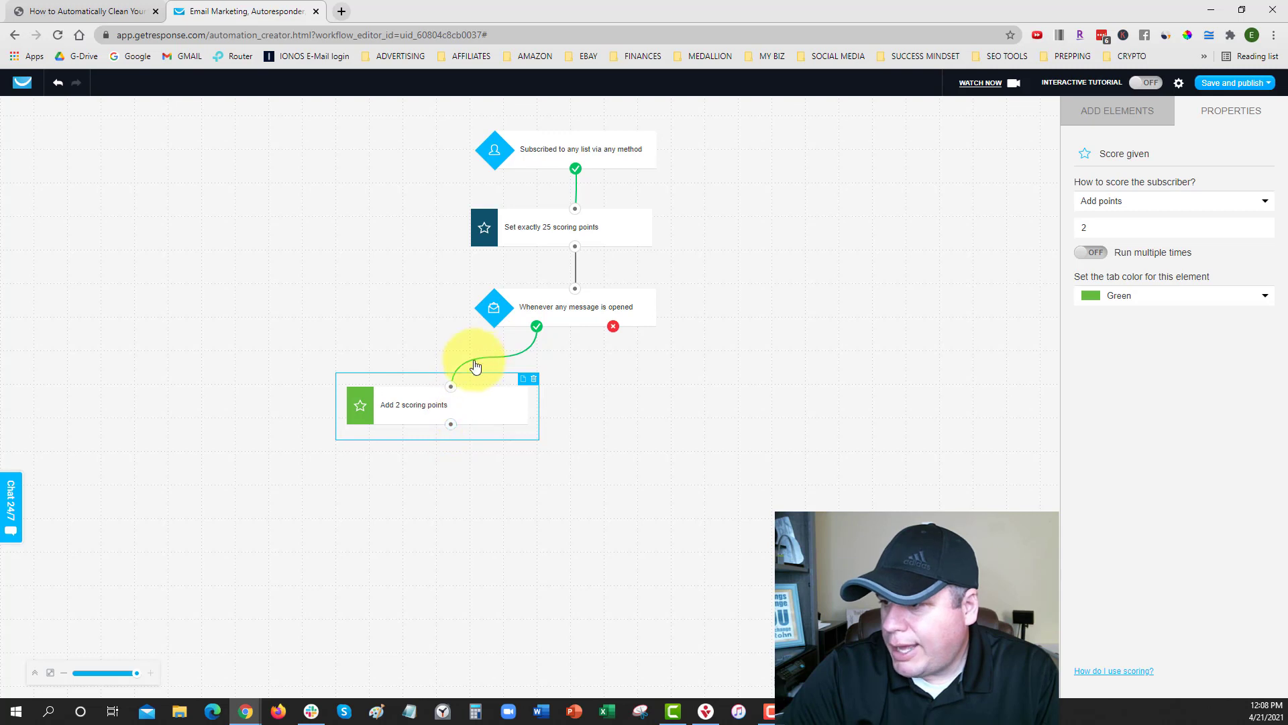
drag(451, 428, 575, 289)
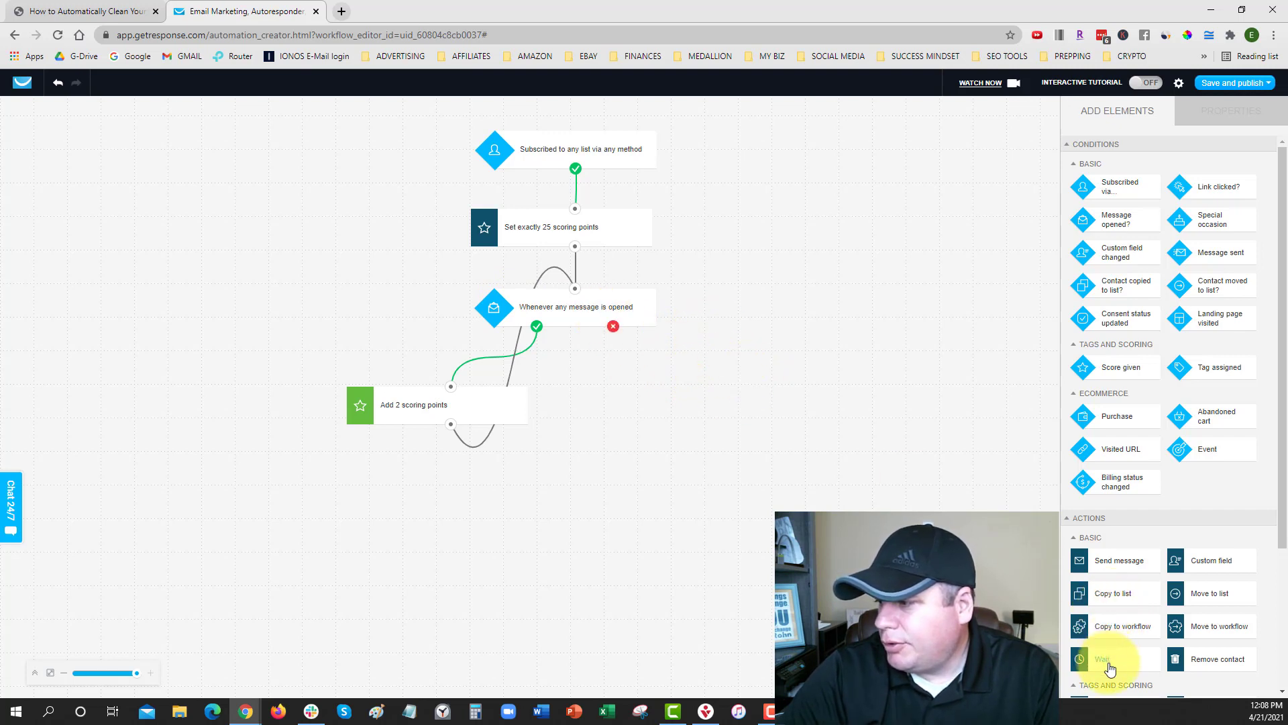
Add a Wait action of 2 days on the no branch of the message-opened condition, level with the 2-point score action.
scroll(1115, 545, down, 1)
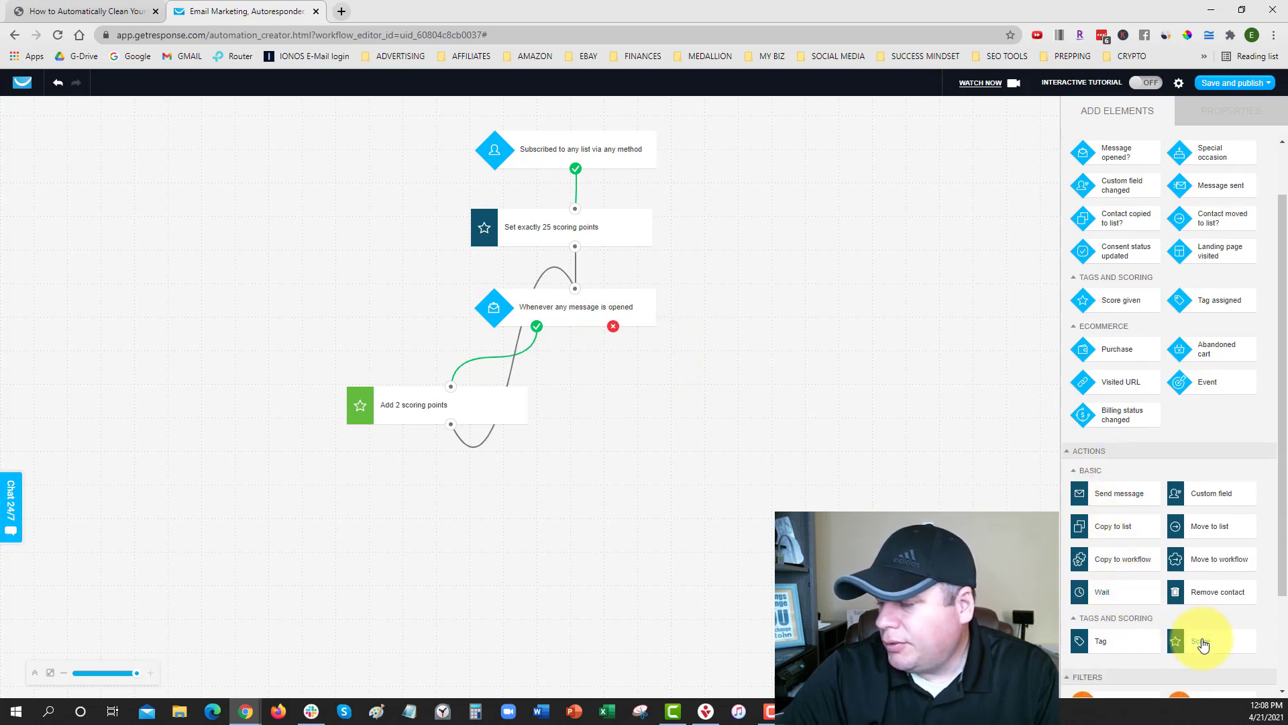
drag(1101, 589, 685, 369)
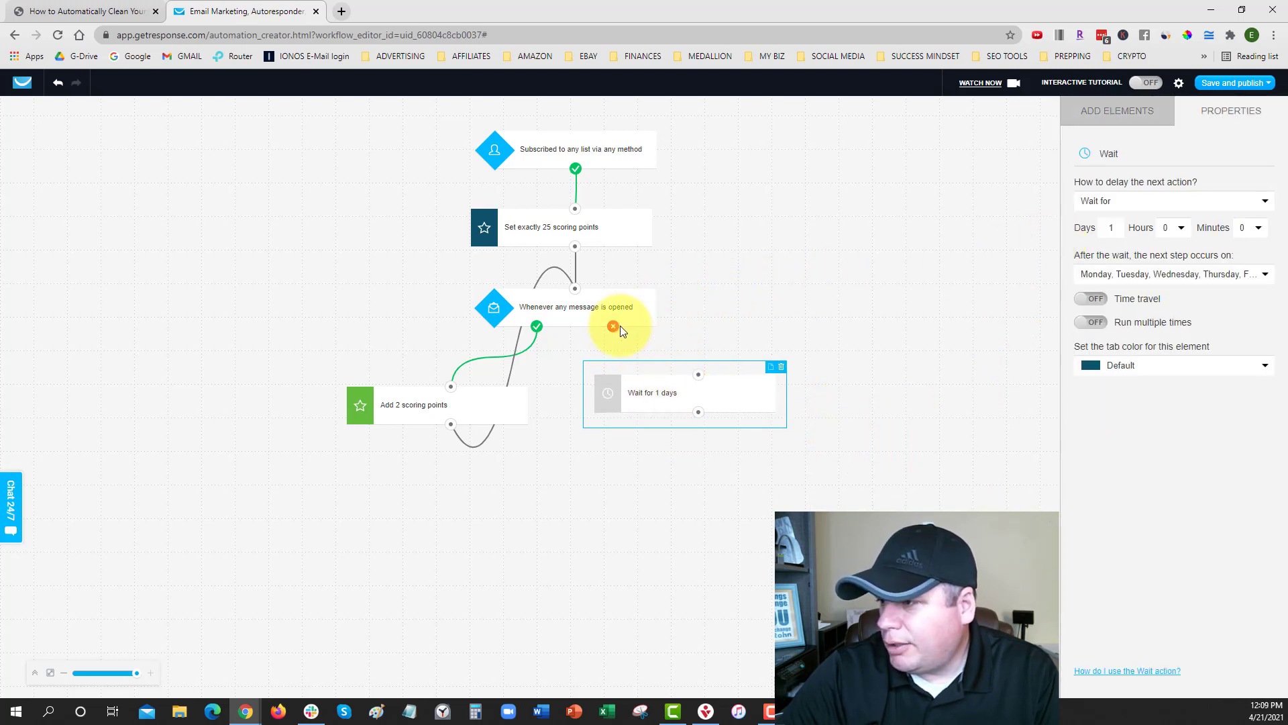
drag(613, 326, 698, 374)
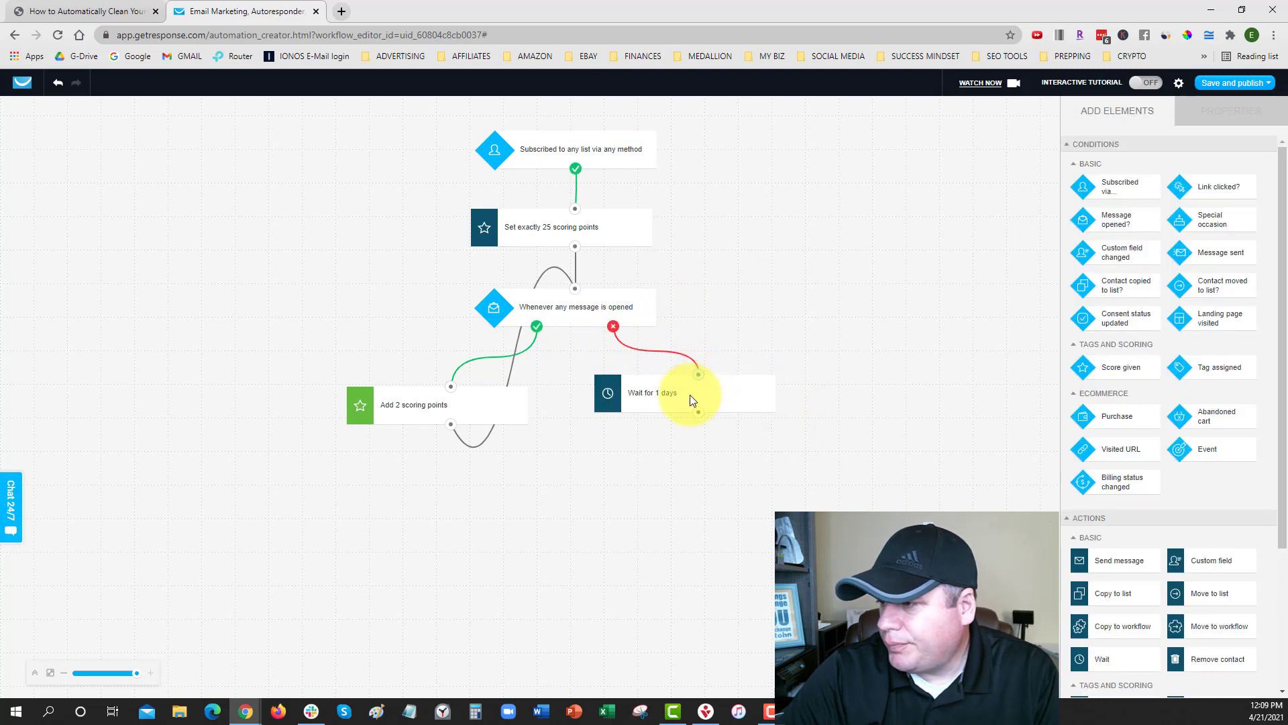
click(690, 394)
click(1082, 228)
text(2)
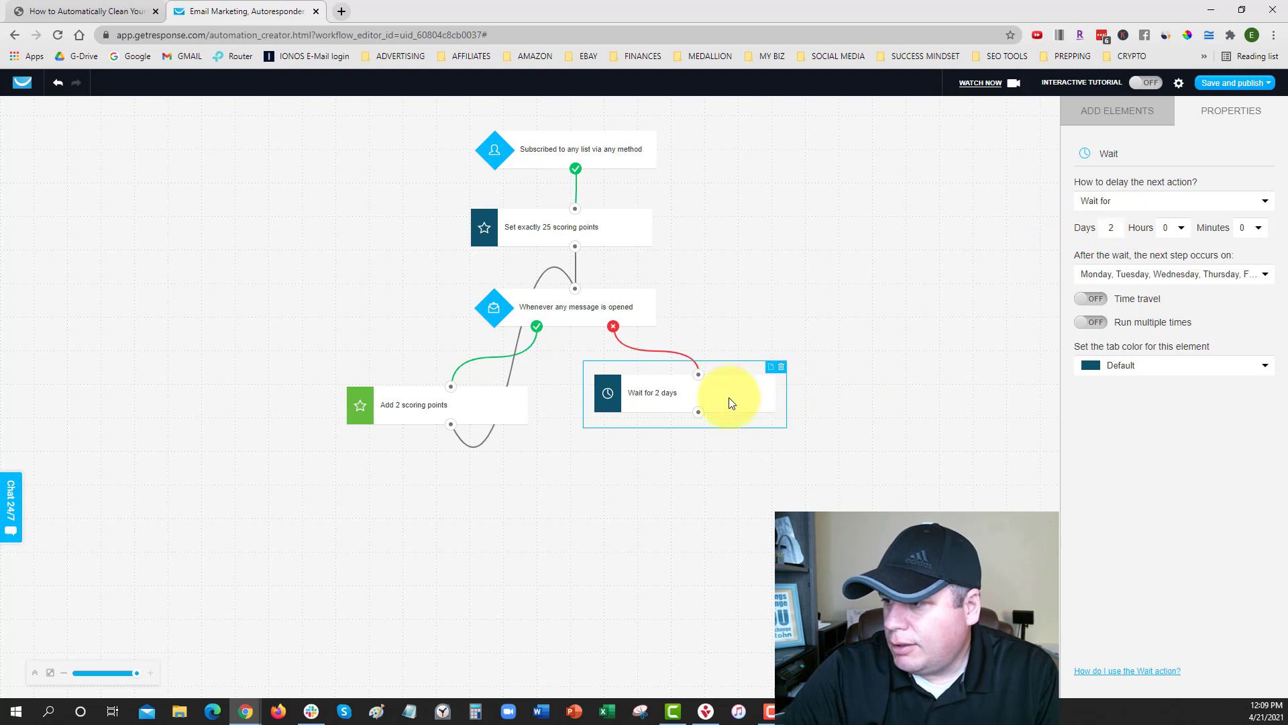
drag(729, 397, 706, 405)
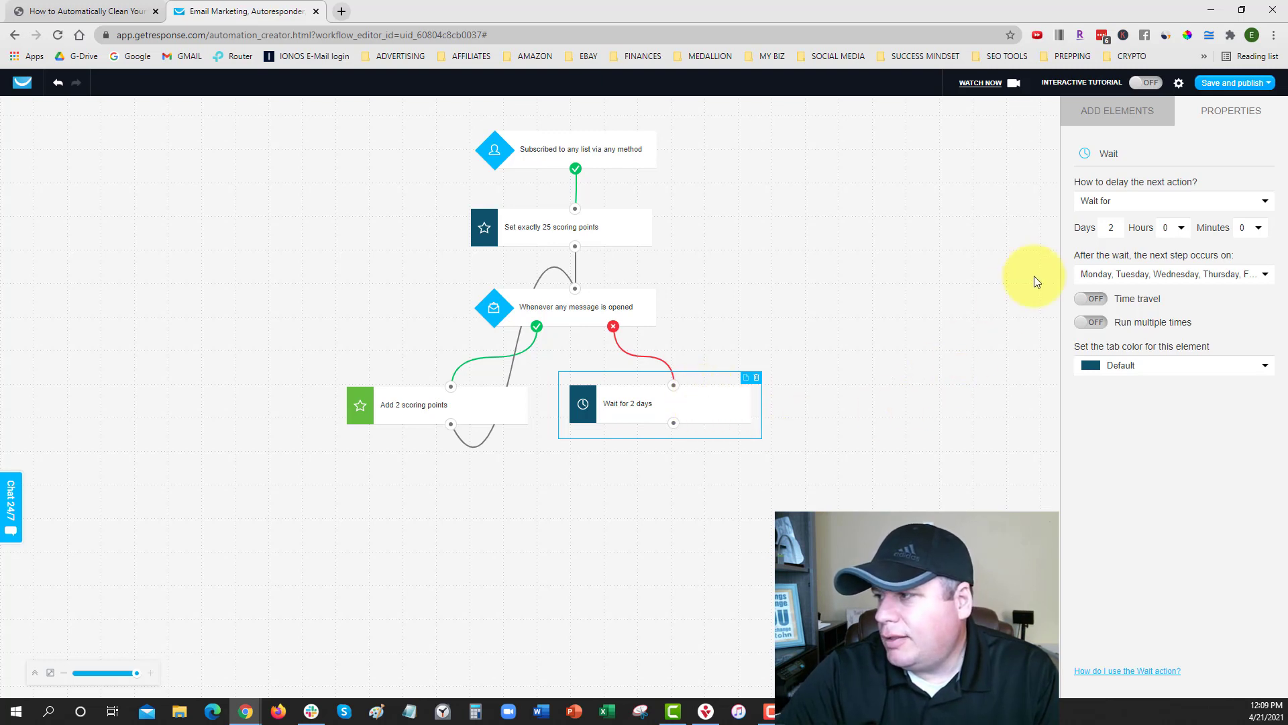
Add a Score action below the 2-day Wait, connect the Wait's output to it and set it to subtract 1 point.
click(1110, 114)
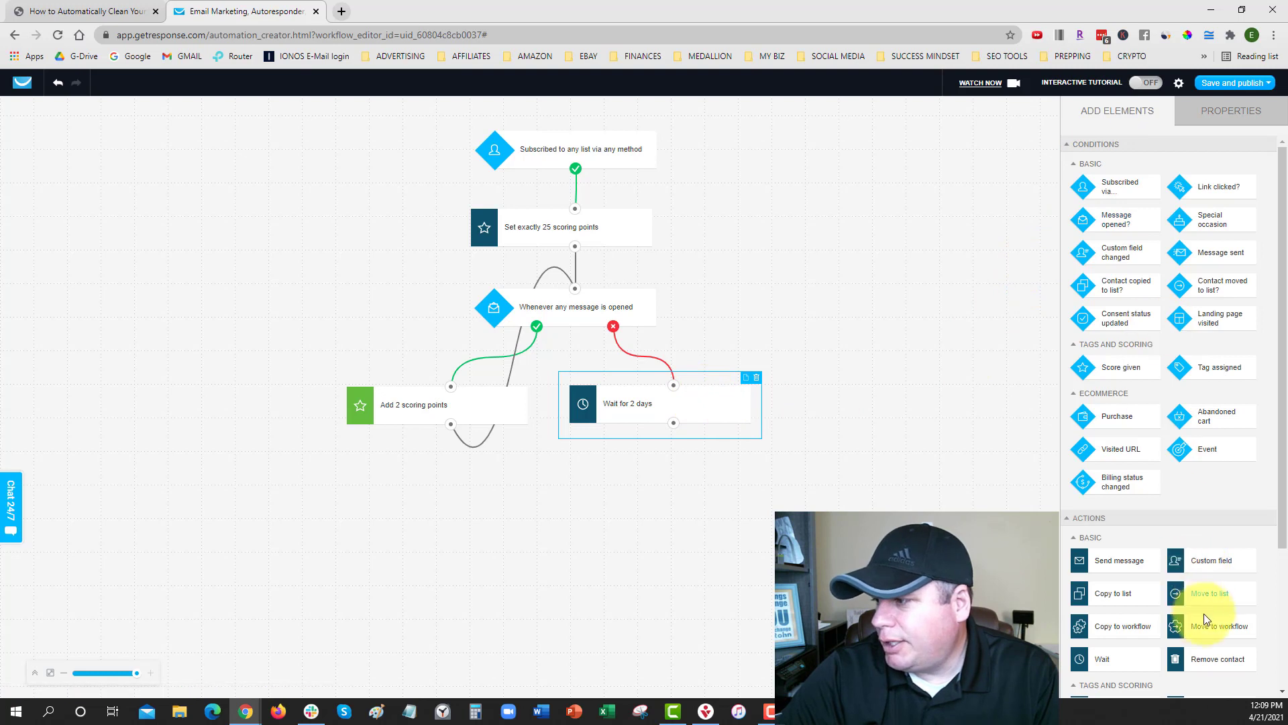
scroll(1188, 577, down, 2)
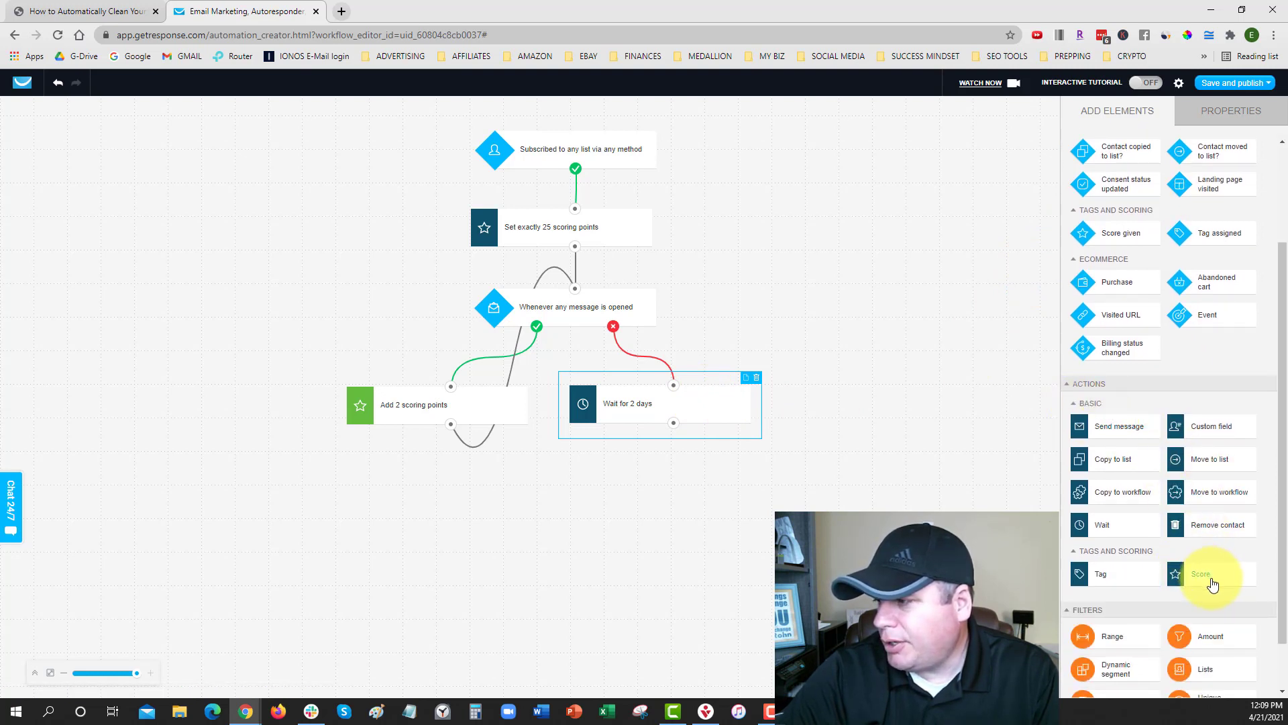
drag(1213, 583, 699, 473)
drag(674, 423, 707, 481)
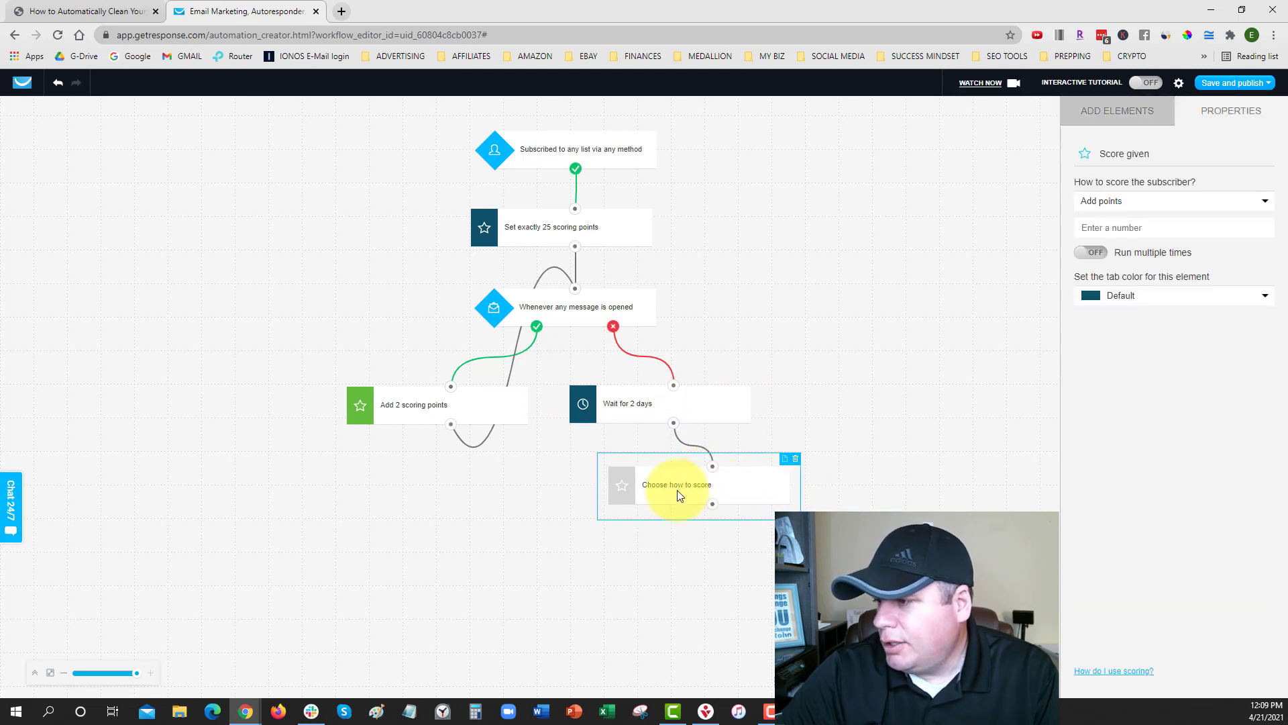
click(1104, 200)
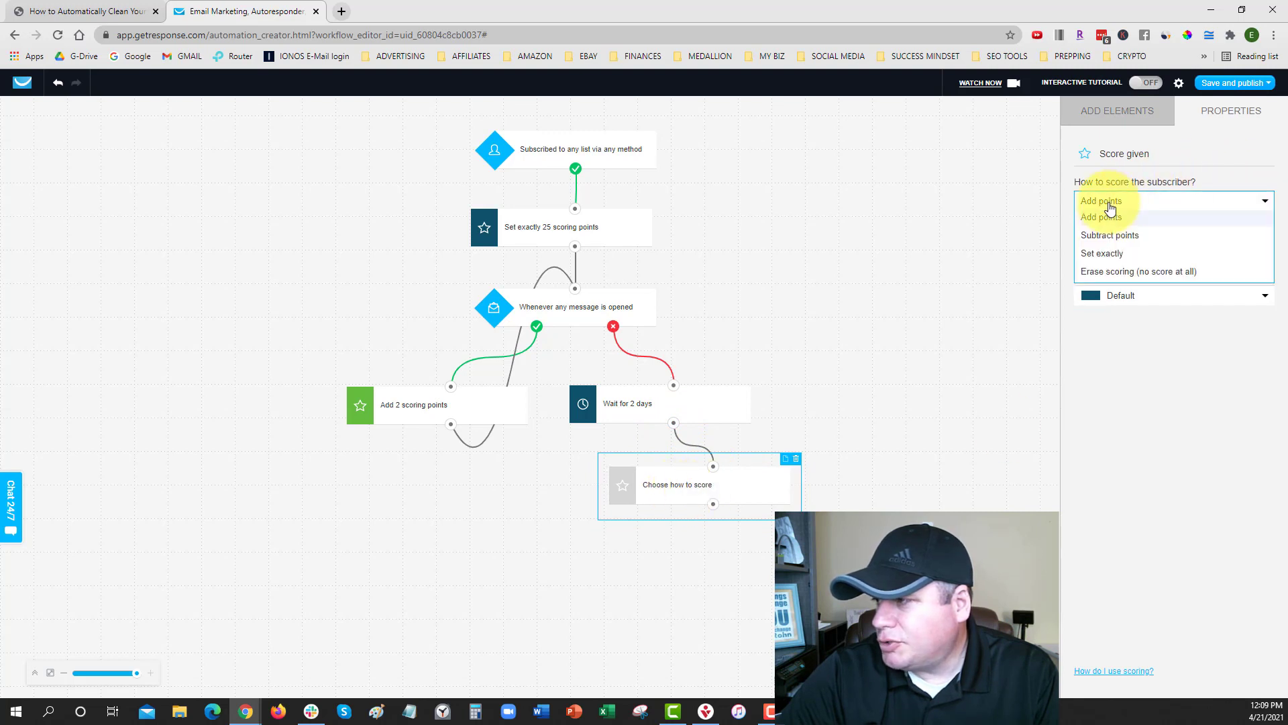
click(1106, 236)
click(1101, 227)
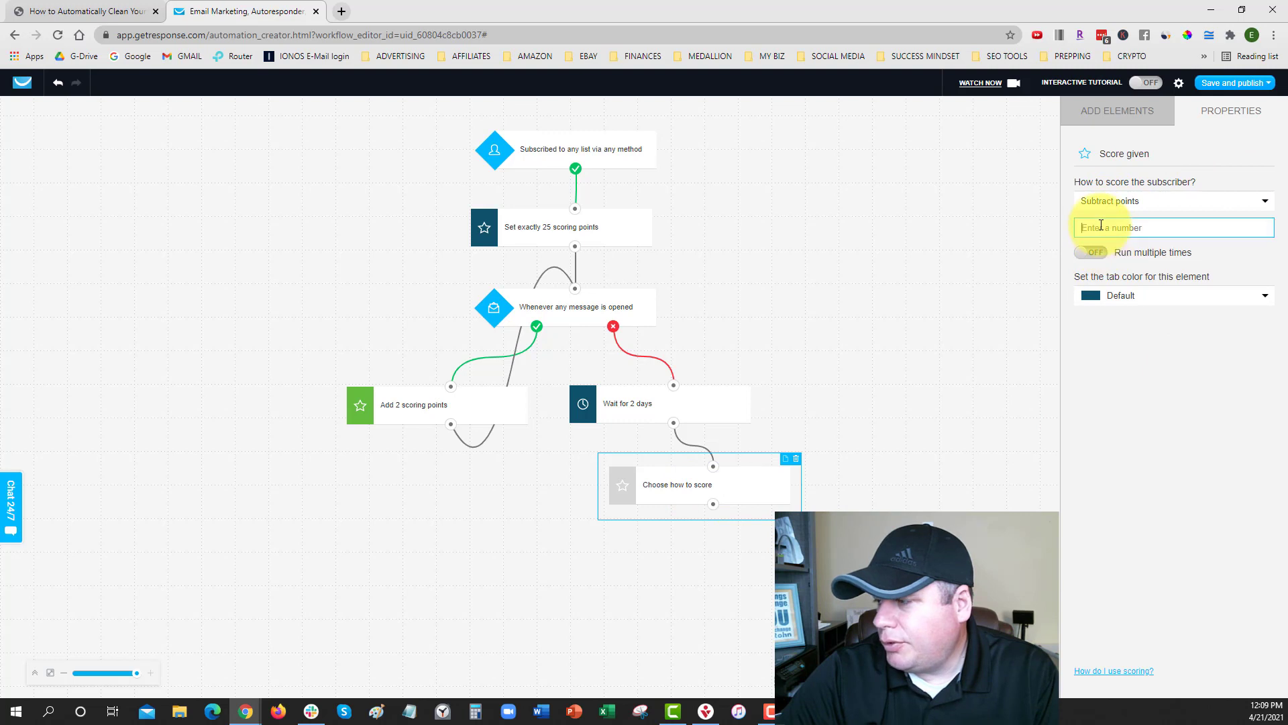
text(1)
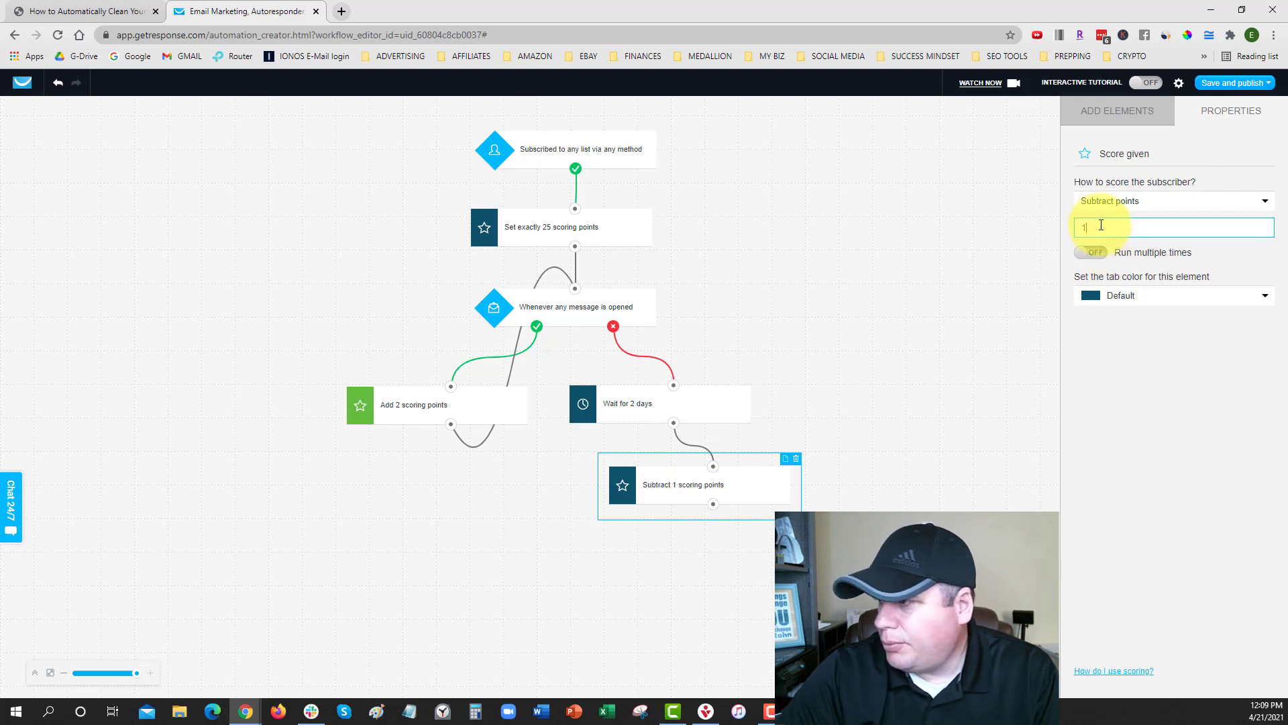
Set the tab color of the subtract-points action to Red and of the 2-day Wait action to Yellow.
click(1119, 303)
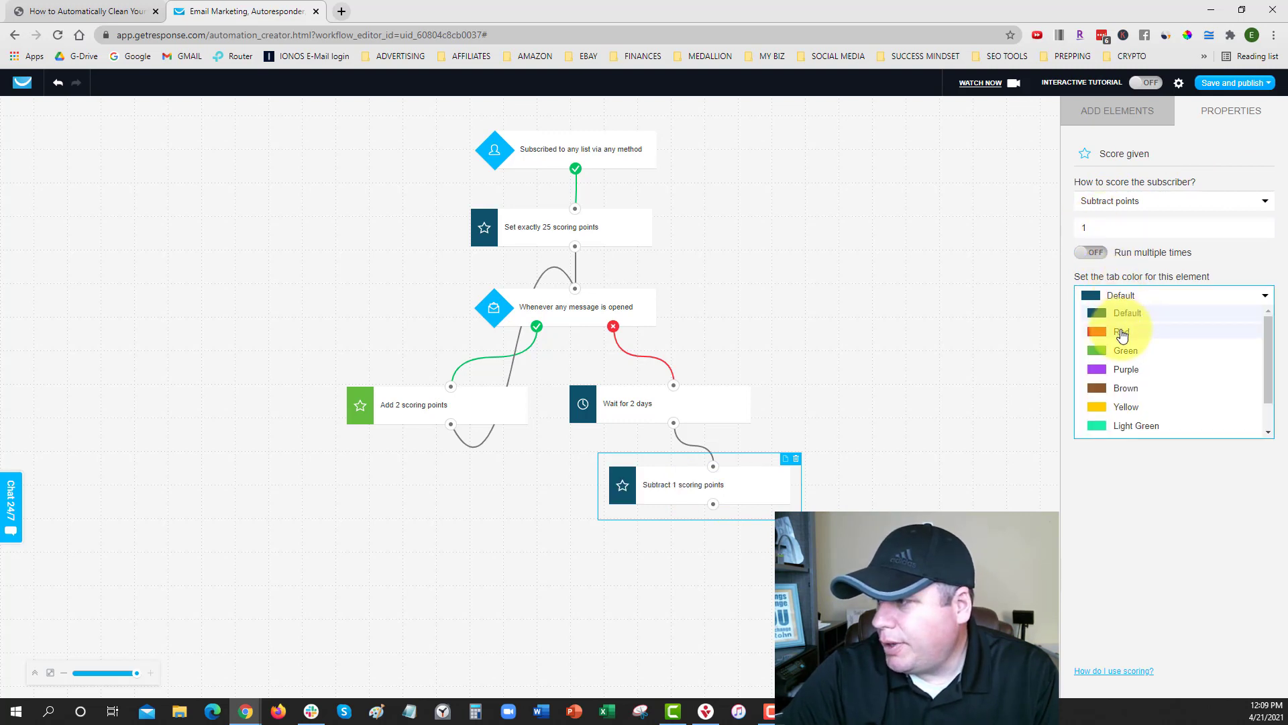
click(1123, 332)
click(714, 406)
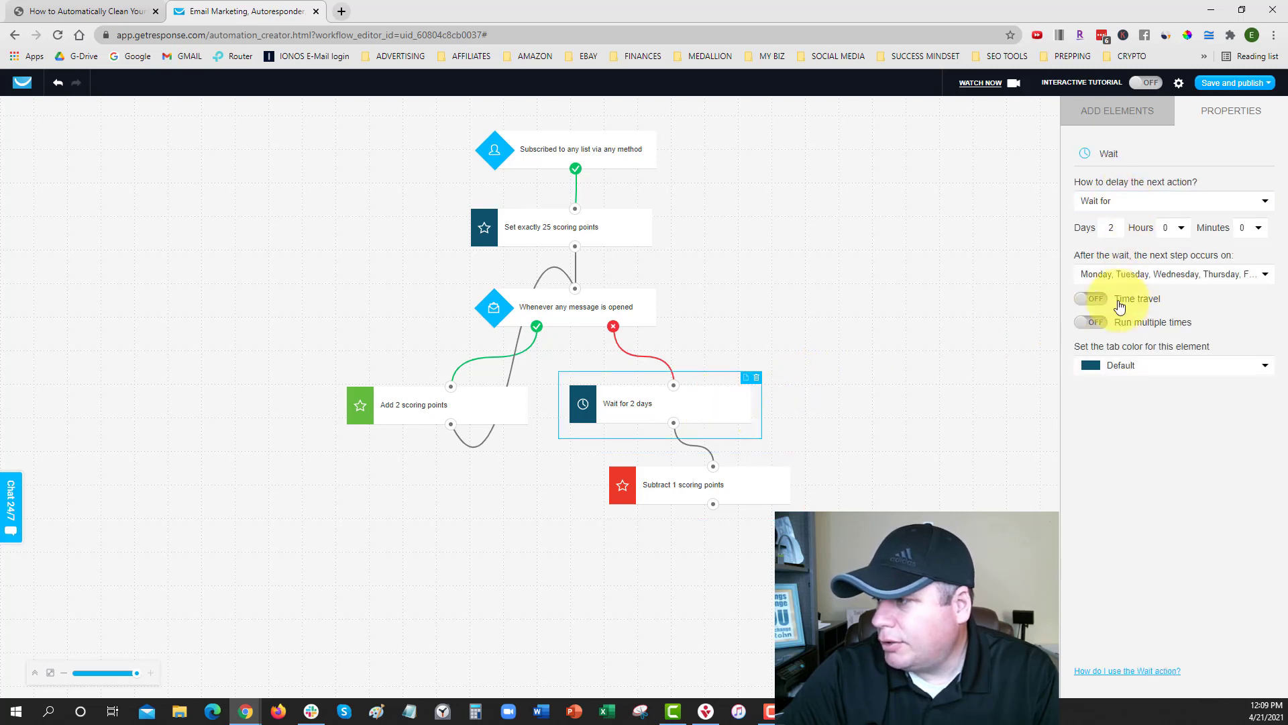
click(1095, 365)
click(1090, 476)
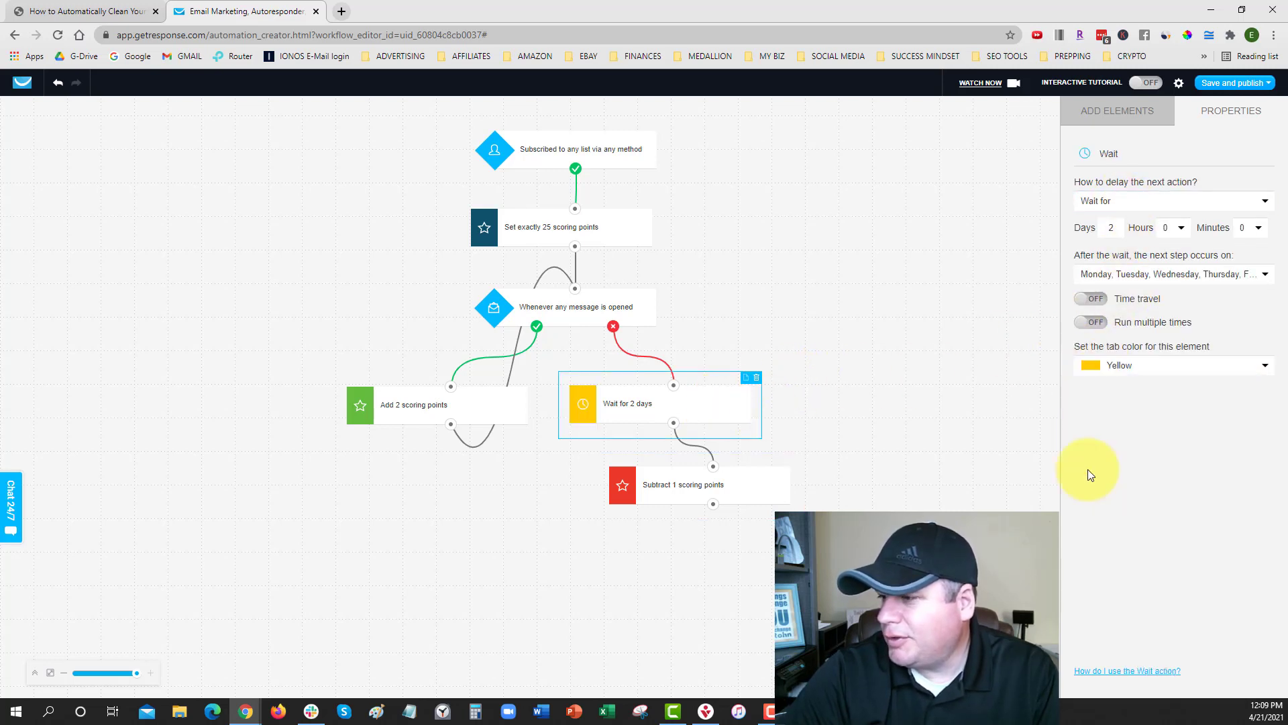
Nudge the Wait and subtract-points actions slightly apart and link the subtract-points output back to the message-opened condition.
drag(671, 403, 673, 408)
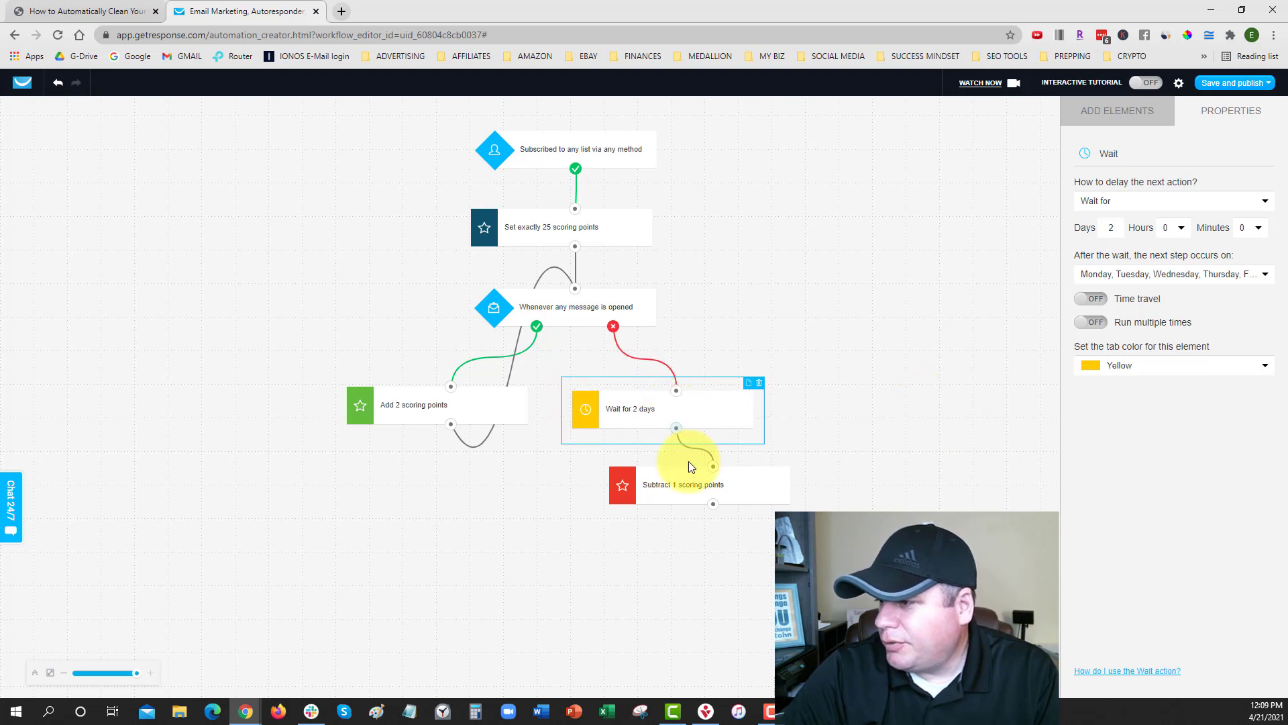
drag(696, 481, 710, 485)
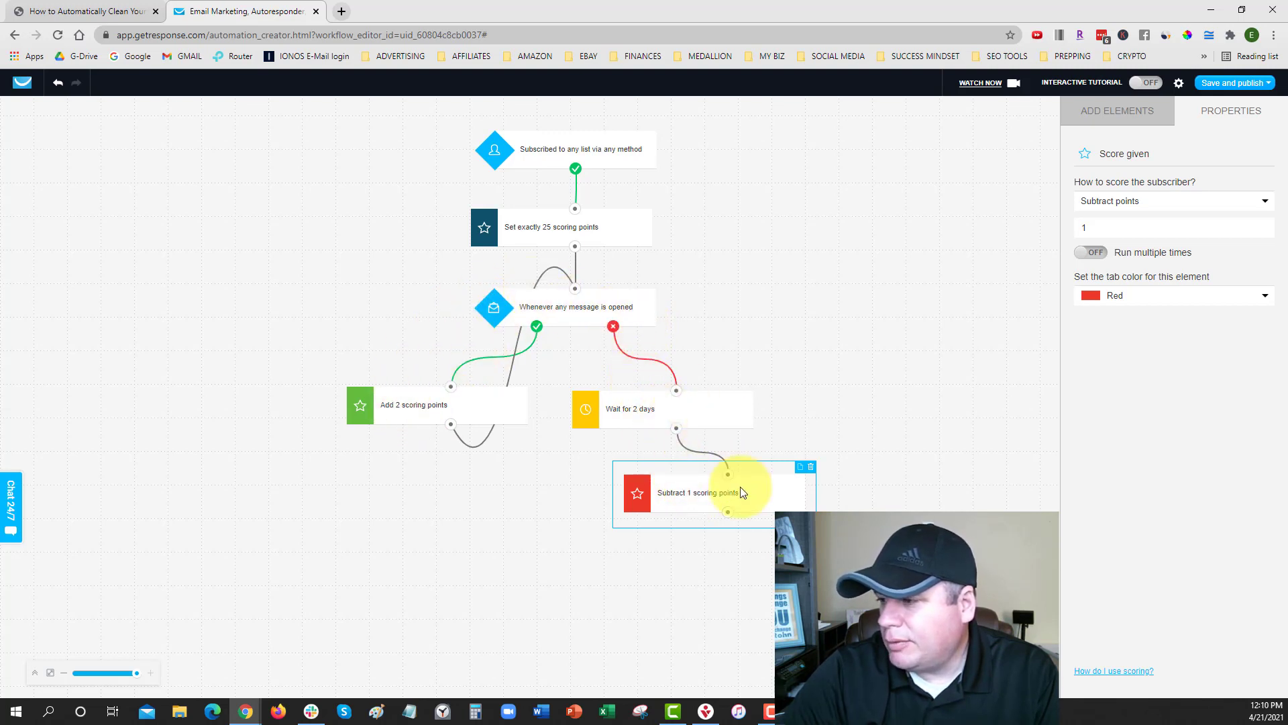
drag(727, 513, 576, 285)
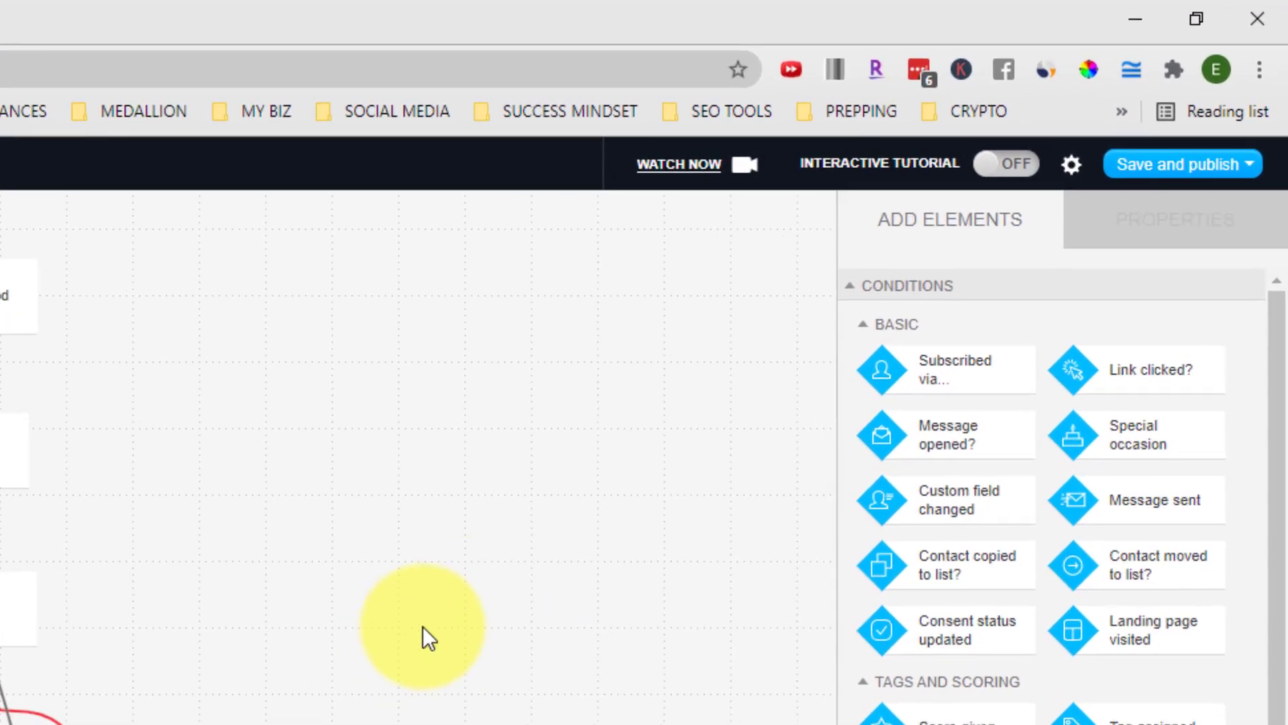
Save and publish the workflow, and go to the list of all workflows.
click(1179, 173)
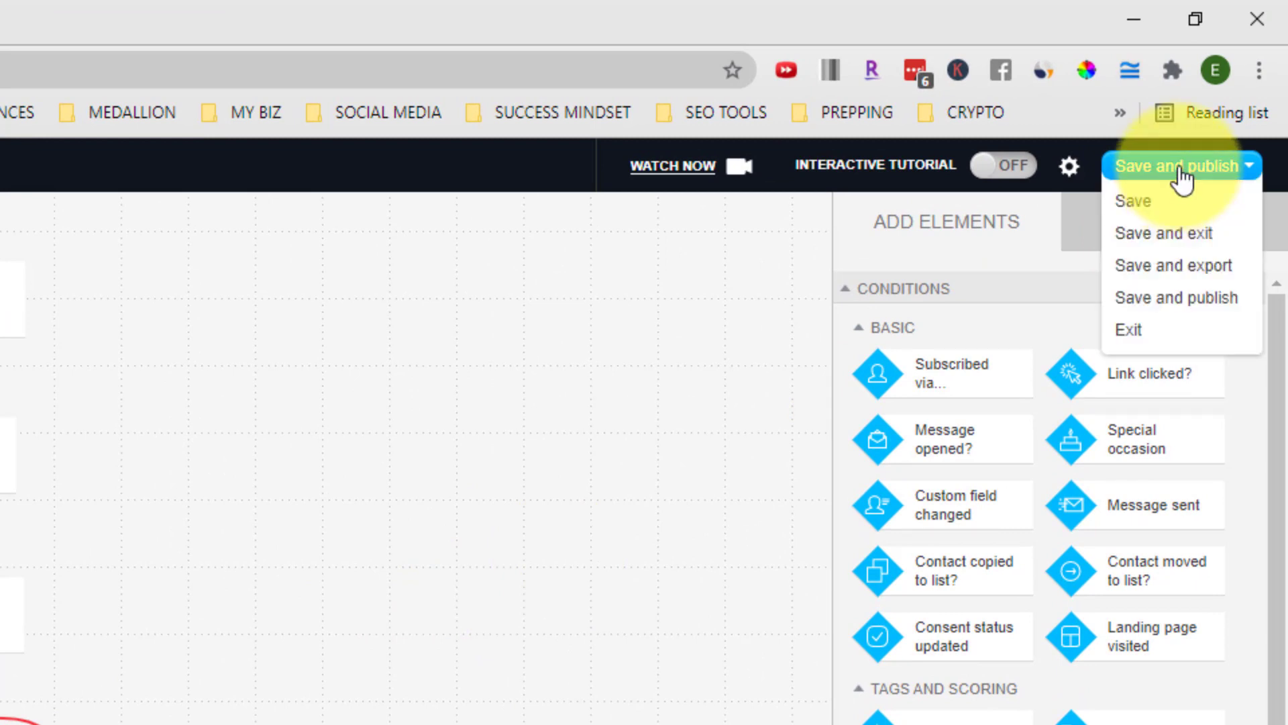
click(1193, 302)
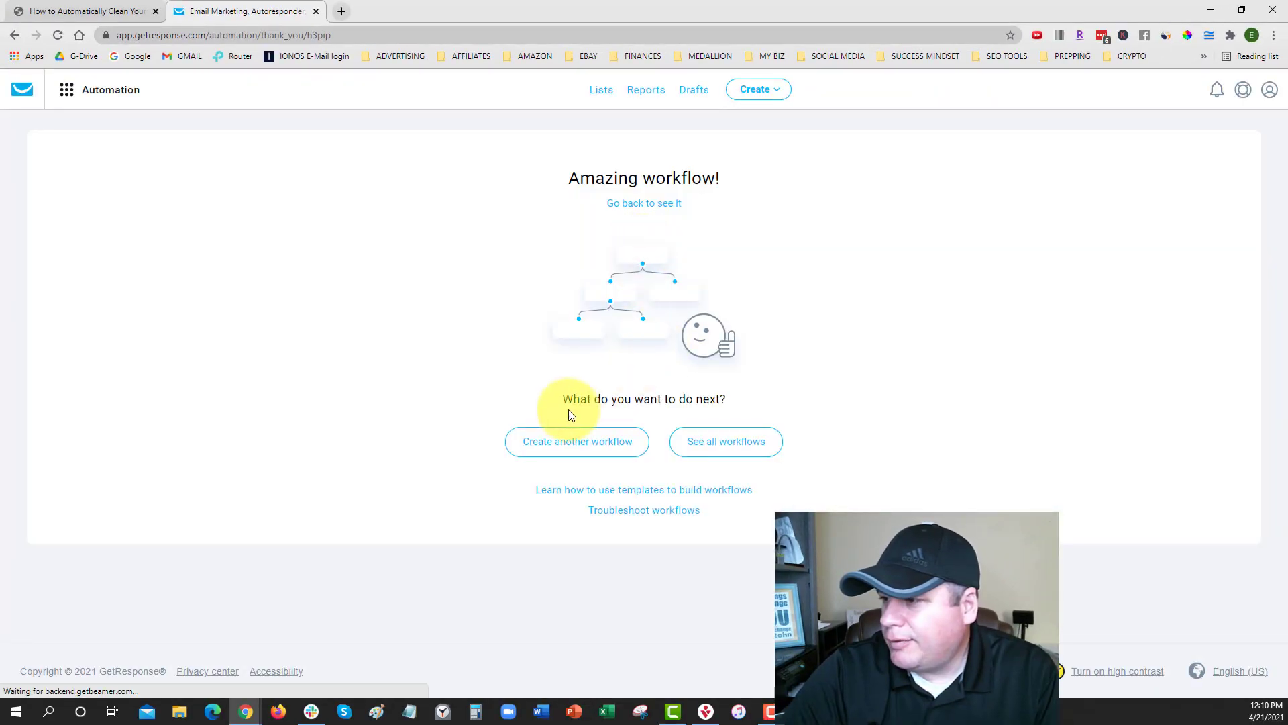
click(728, 446)
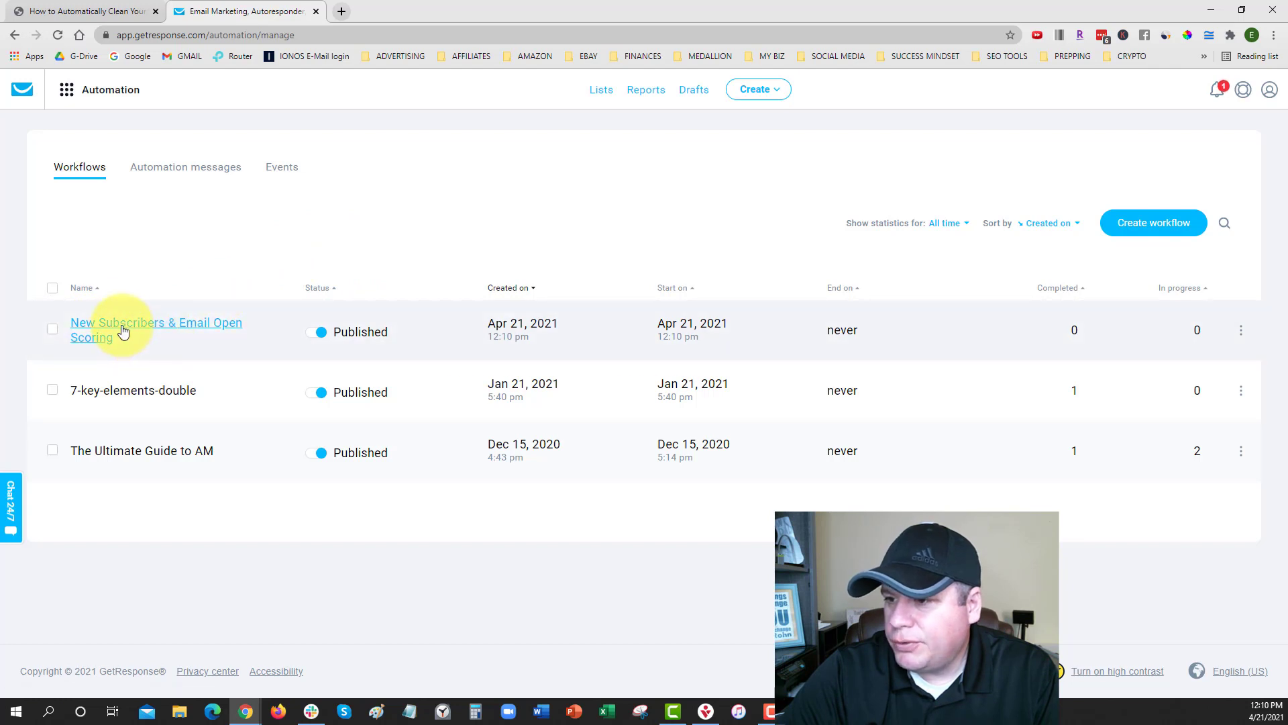
Switch to the blog article on list cleaning and examine the diagram for automation 2, Engaged/Unengaged Tags For Email Opens.
click(78, 10)
scroll(503, 395, down, 3)
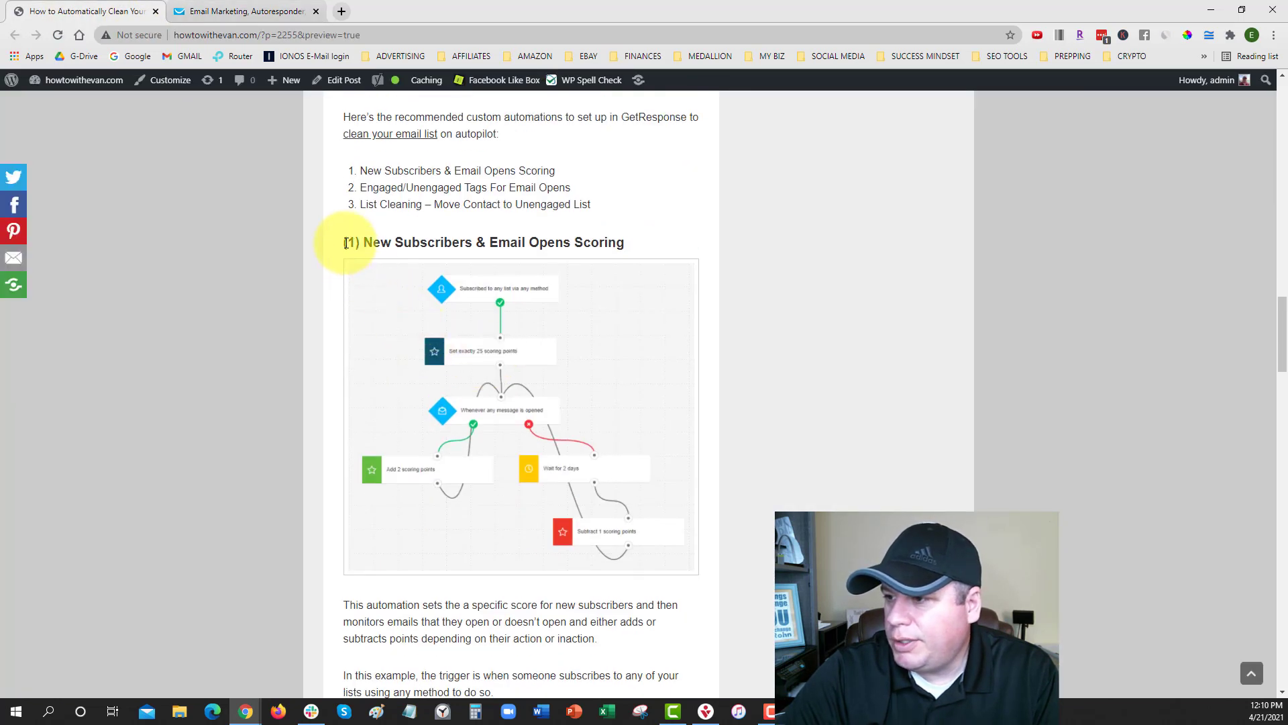
drag(339, 243, 614, 242)
scroll(524, 376, down, 5)
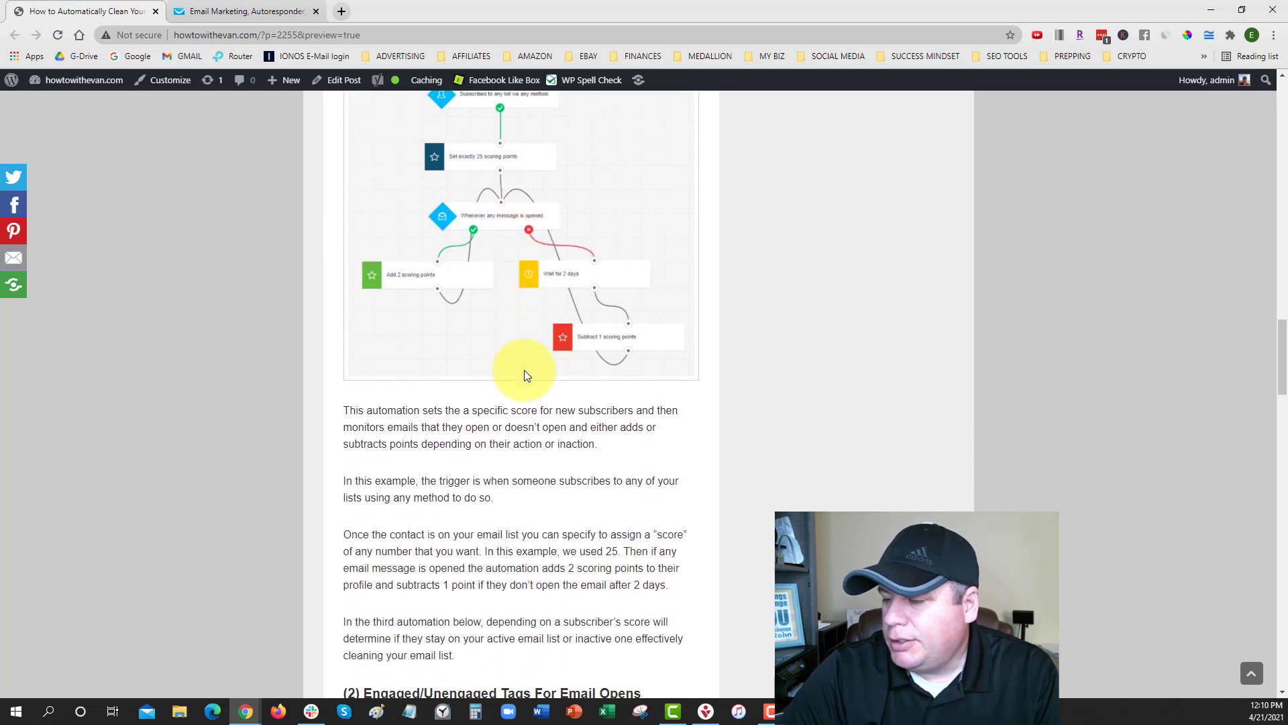
scroll(524, 368, down, 4)
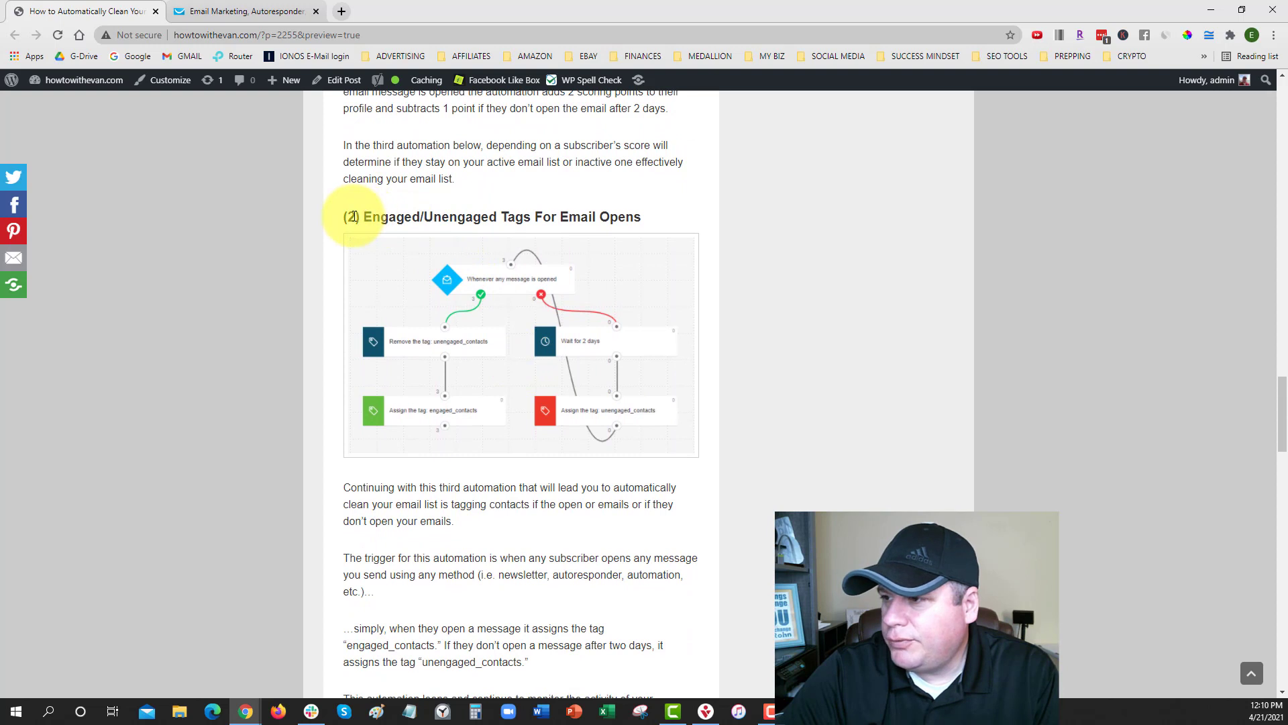
drag(353, 217, 656, 216)
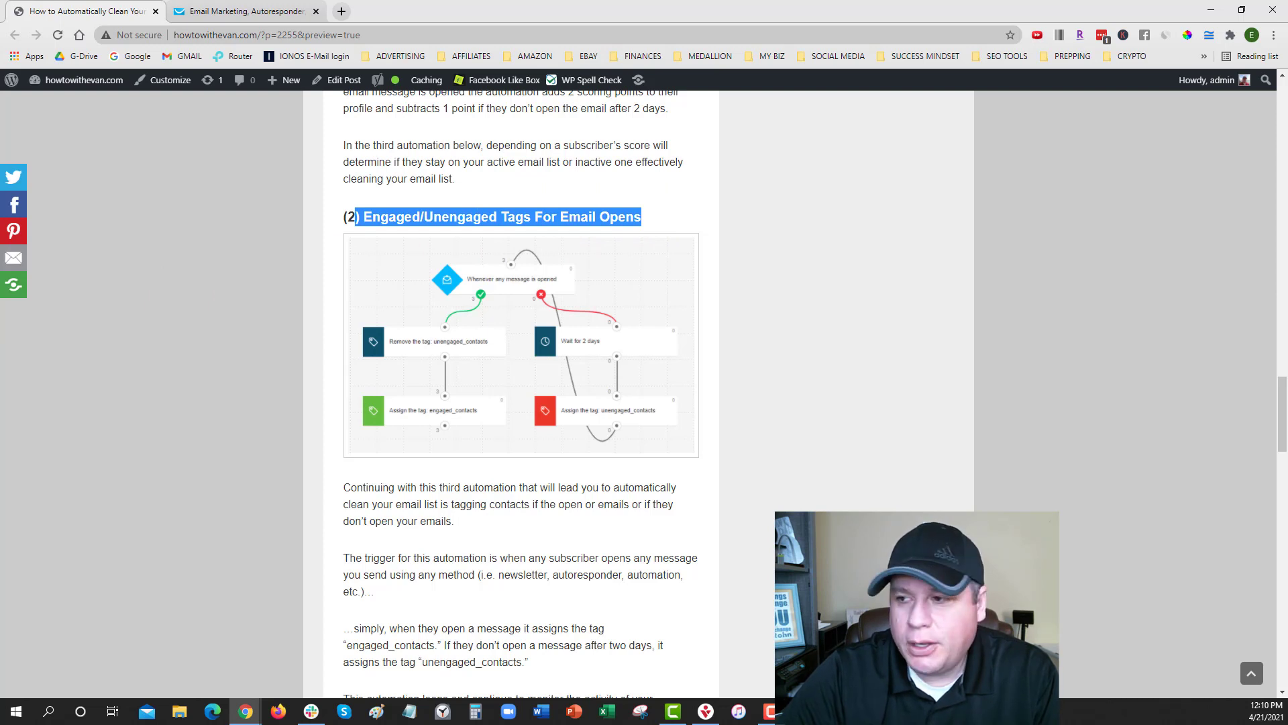
Return to GetResponse, create a new workflow from scratch and skip through the introductory slides.
click(199, 12)
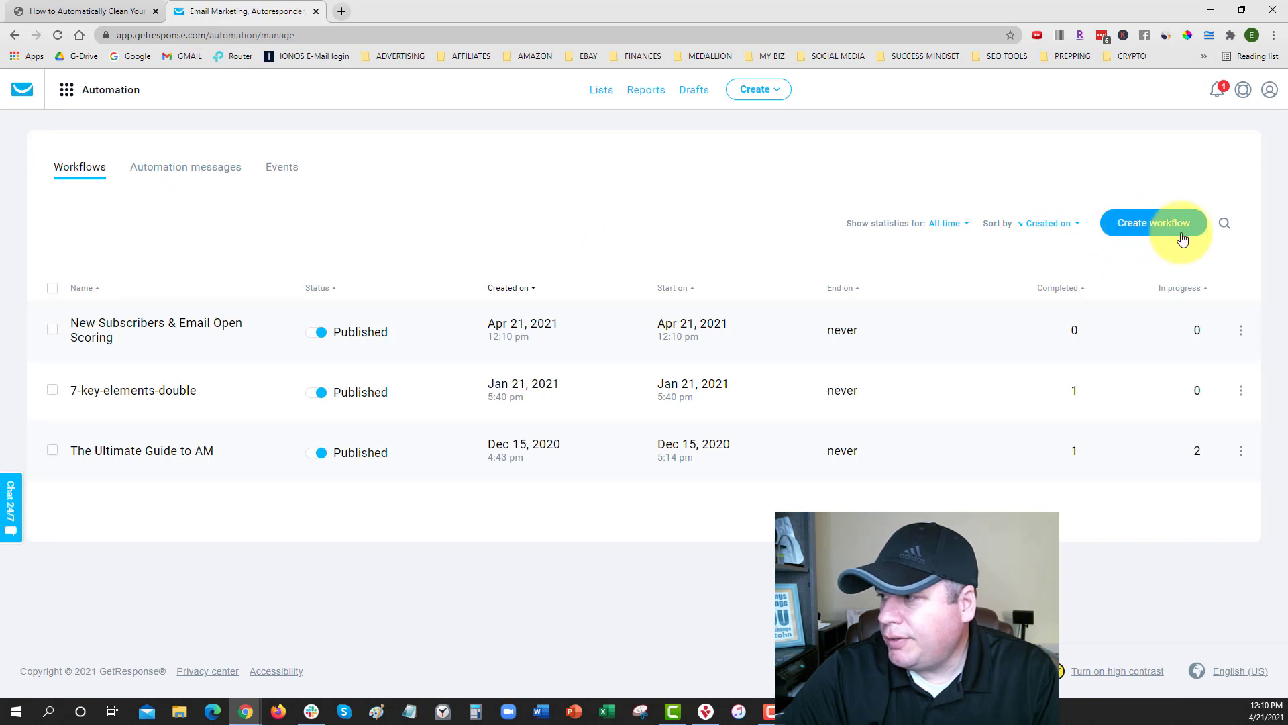
click(1147, 224)
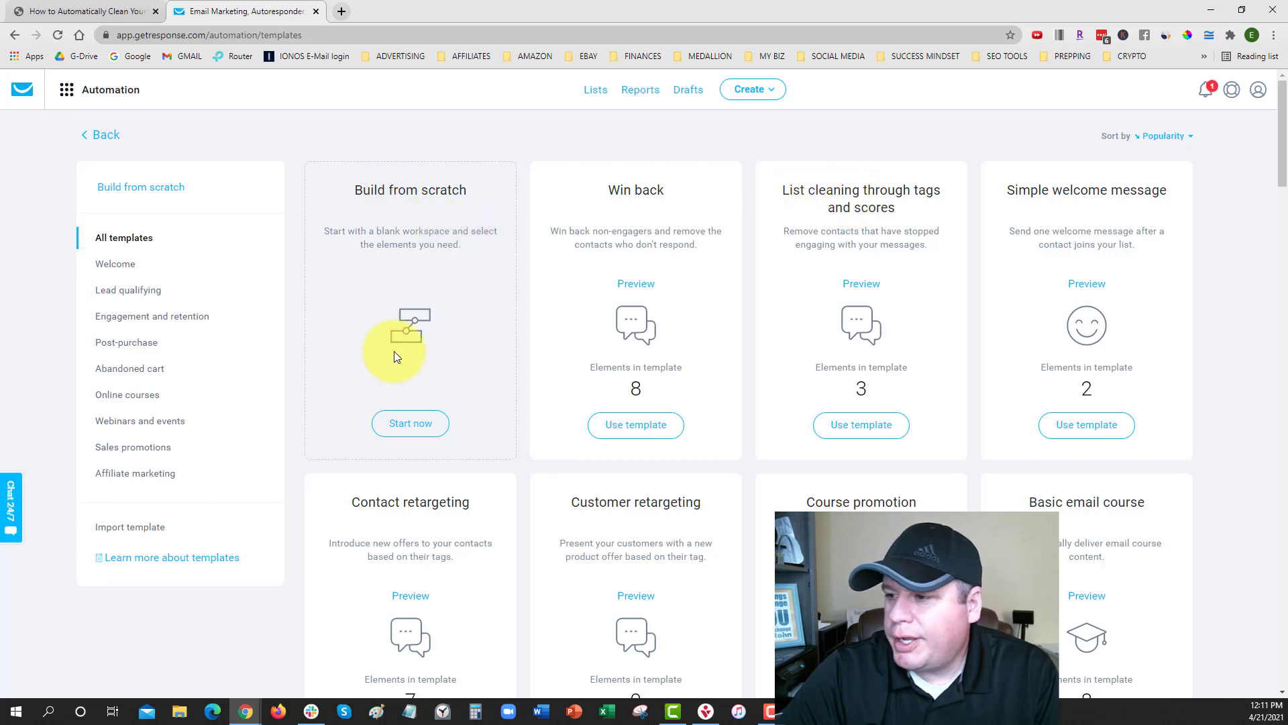
click(402, 427)
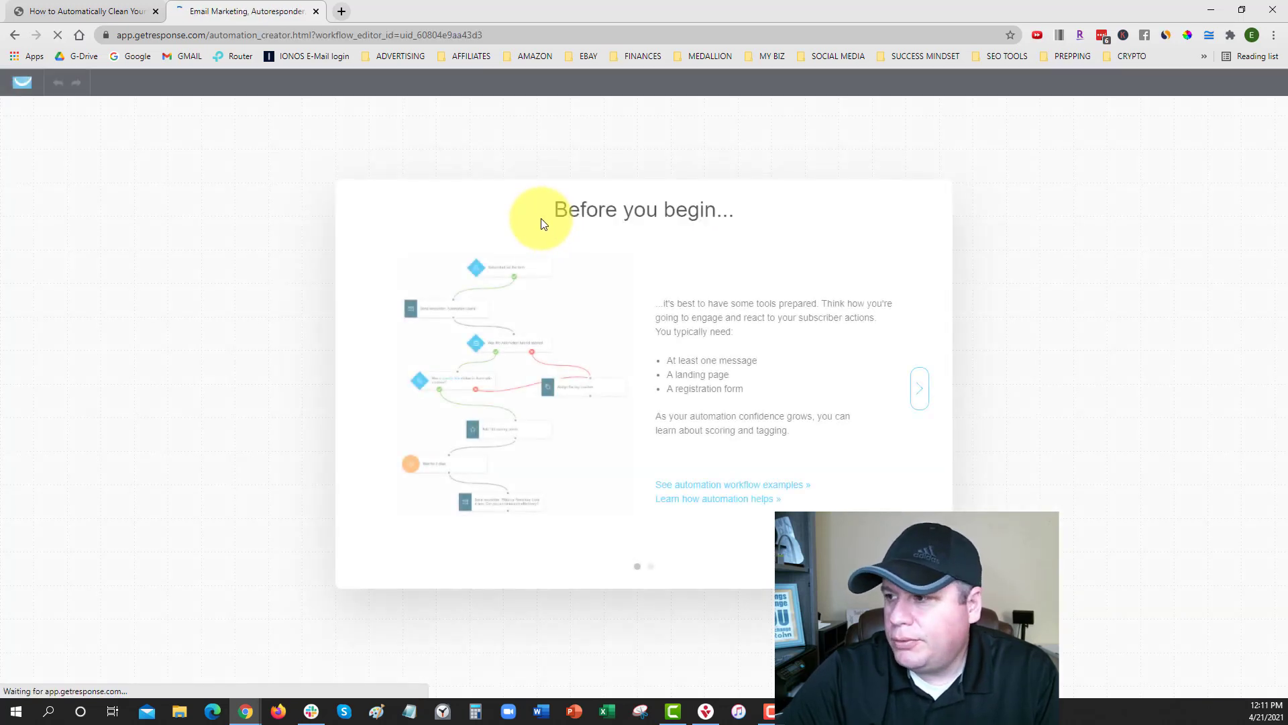
click(921, 396)
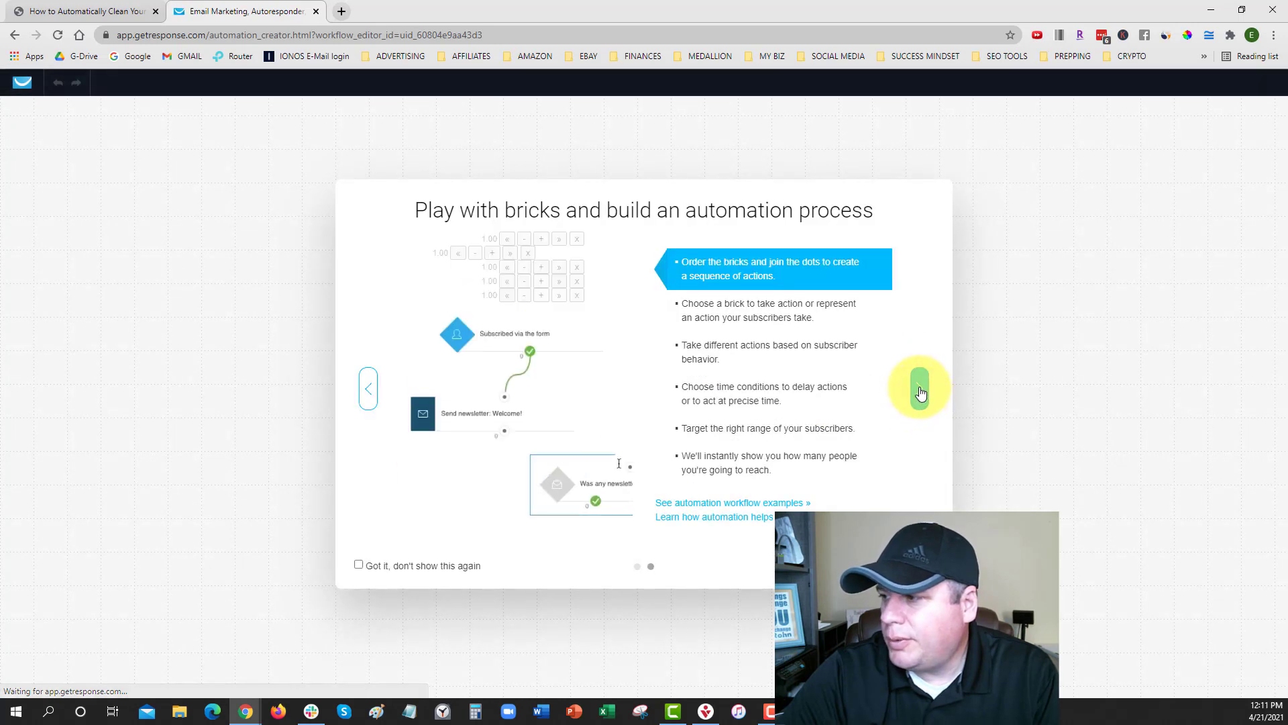
click(919, 389)
Name the workflow "Engaged/Unengaged Tags For Email Opens" and have it start when someone opens a message.
drag(634, 141, 431, 151)
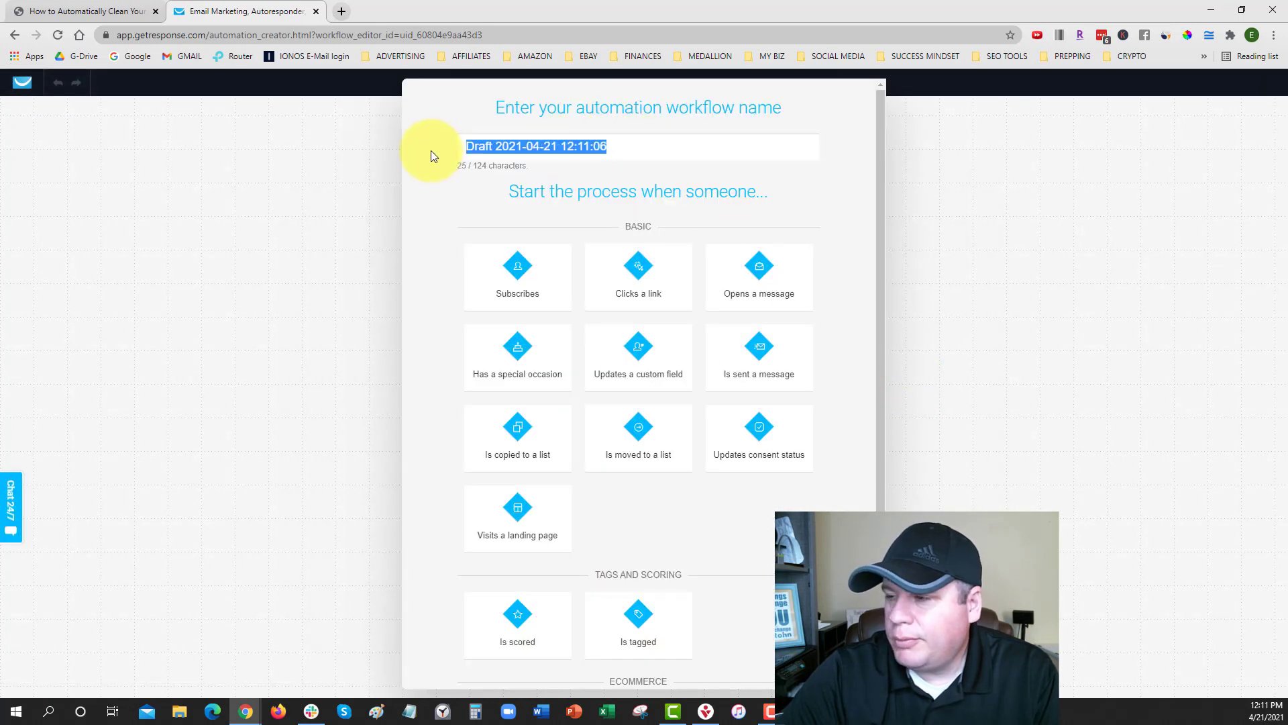
text(Eng)
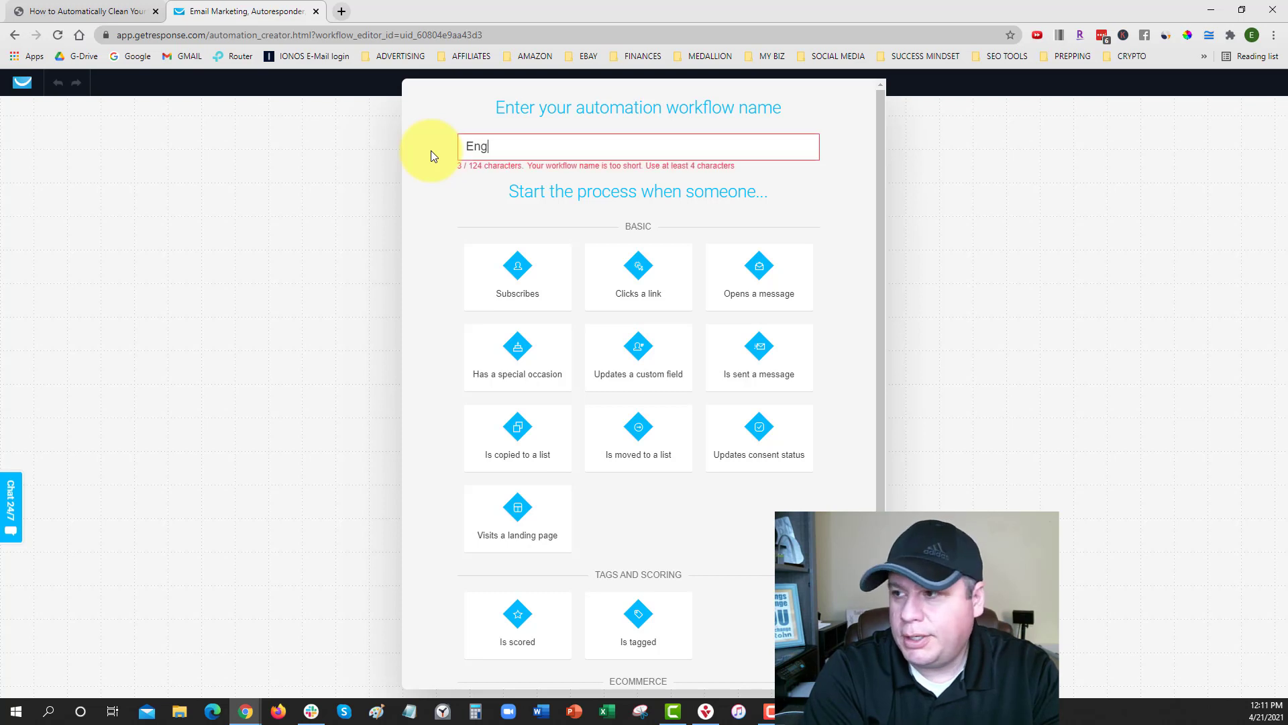
text(aged/Un)
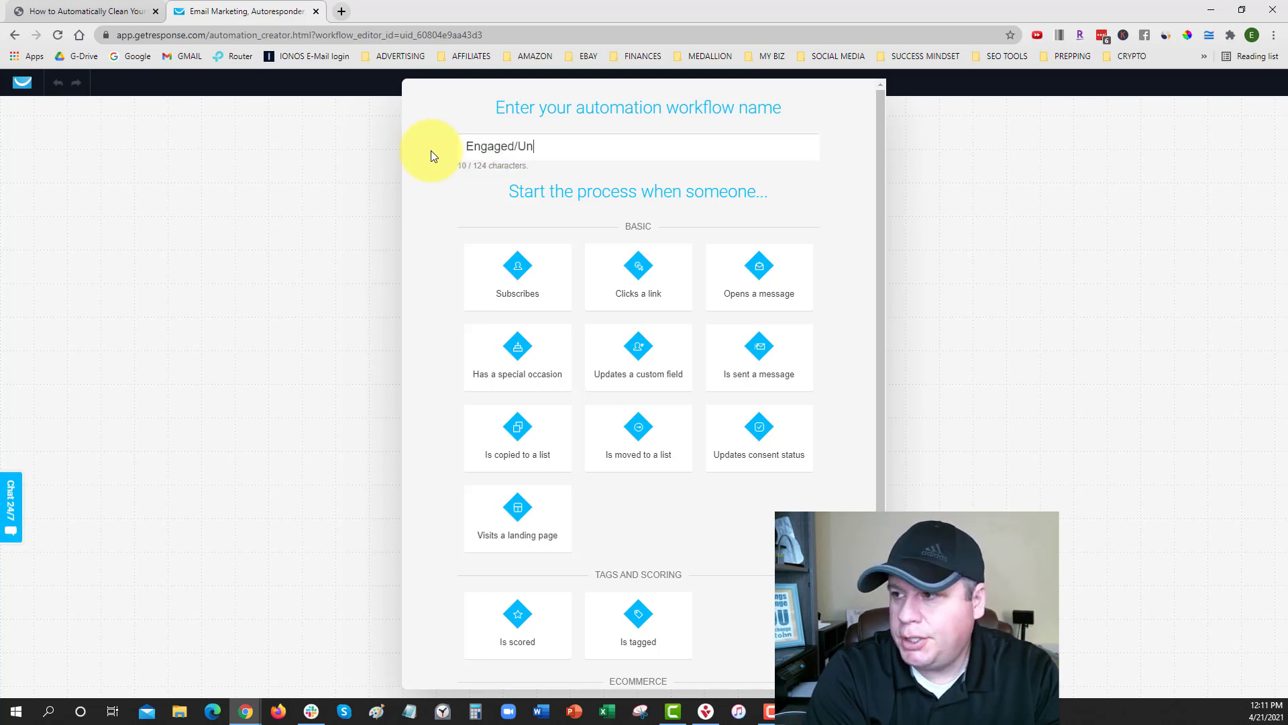
text(engaged Tag)
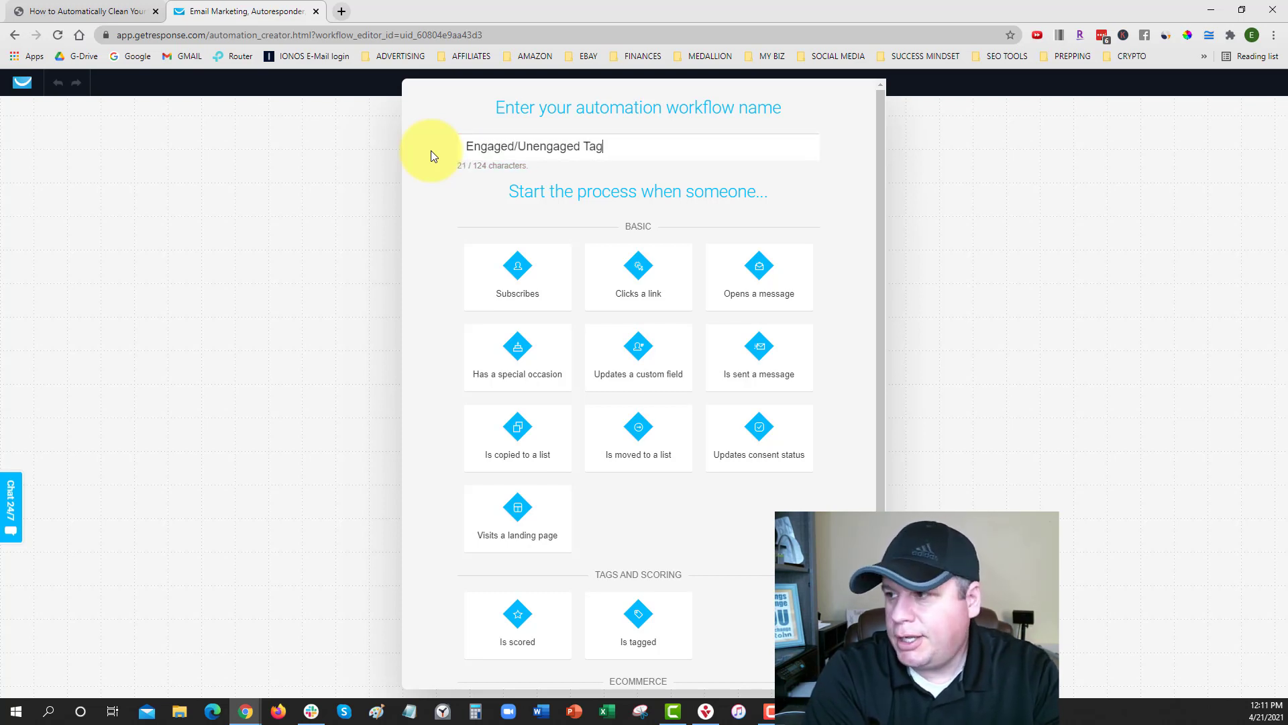
text(s For Email)
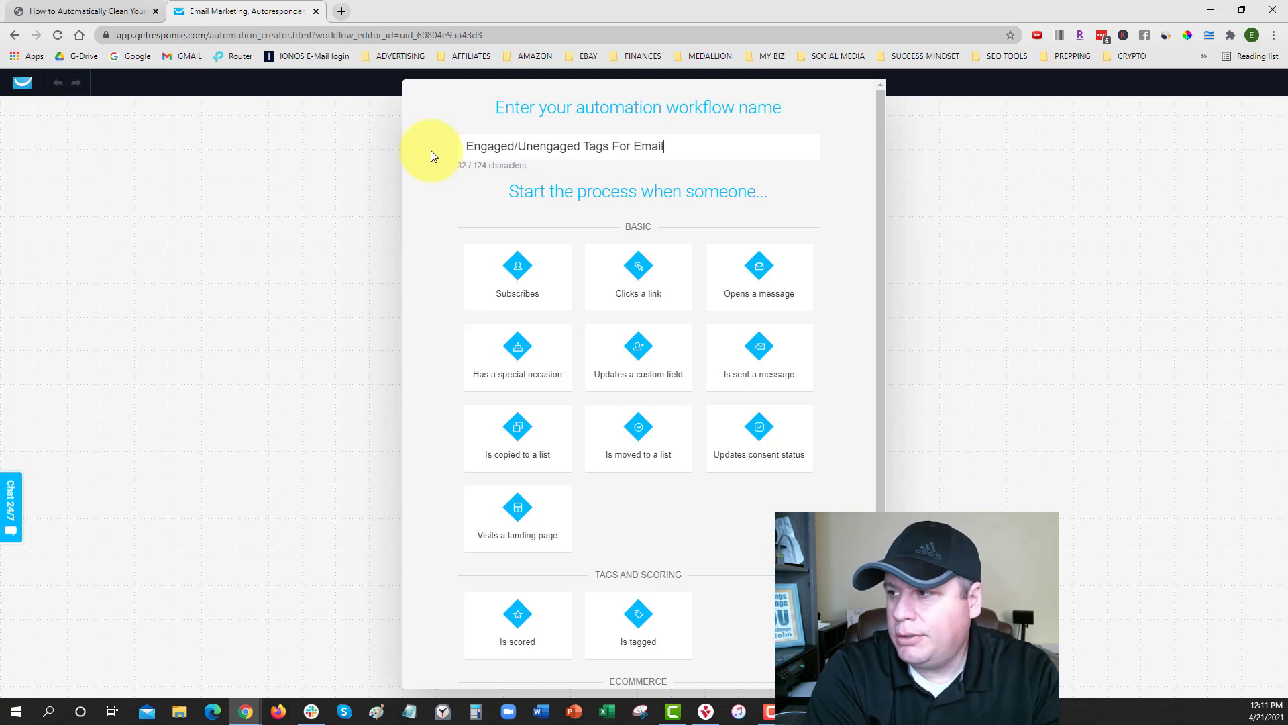
text( Opens)
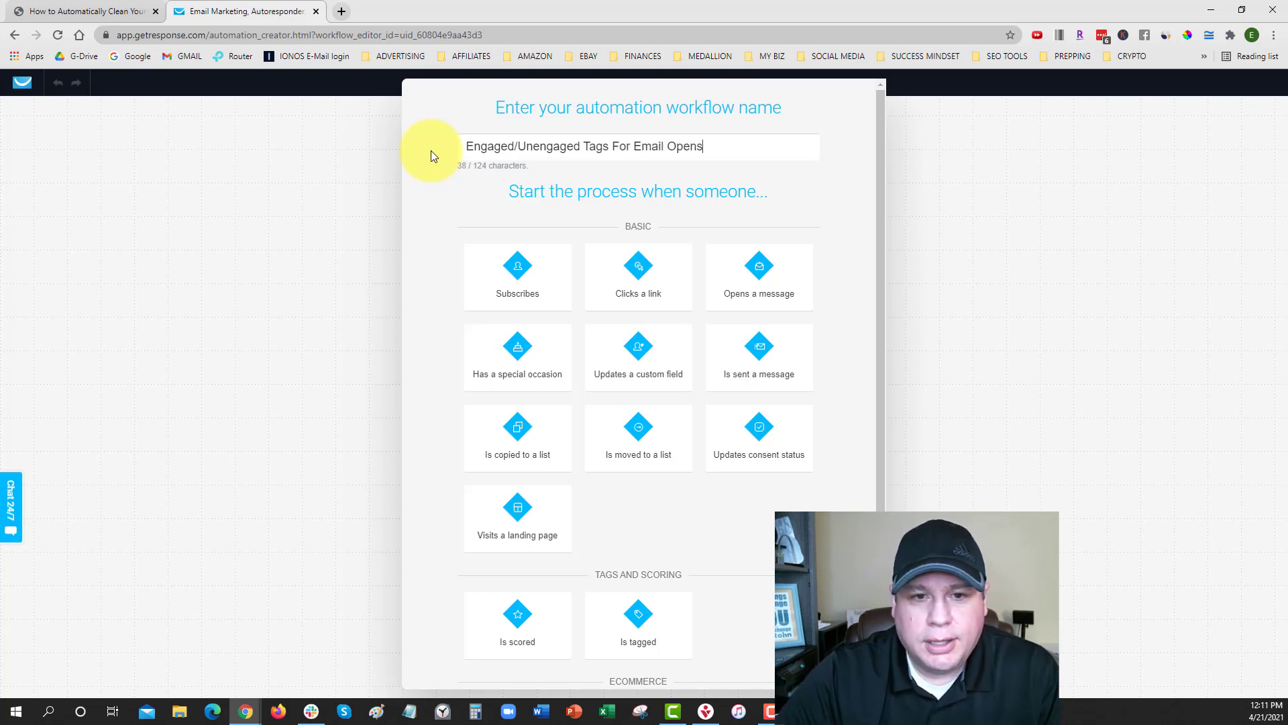
click(759, 282)
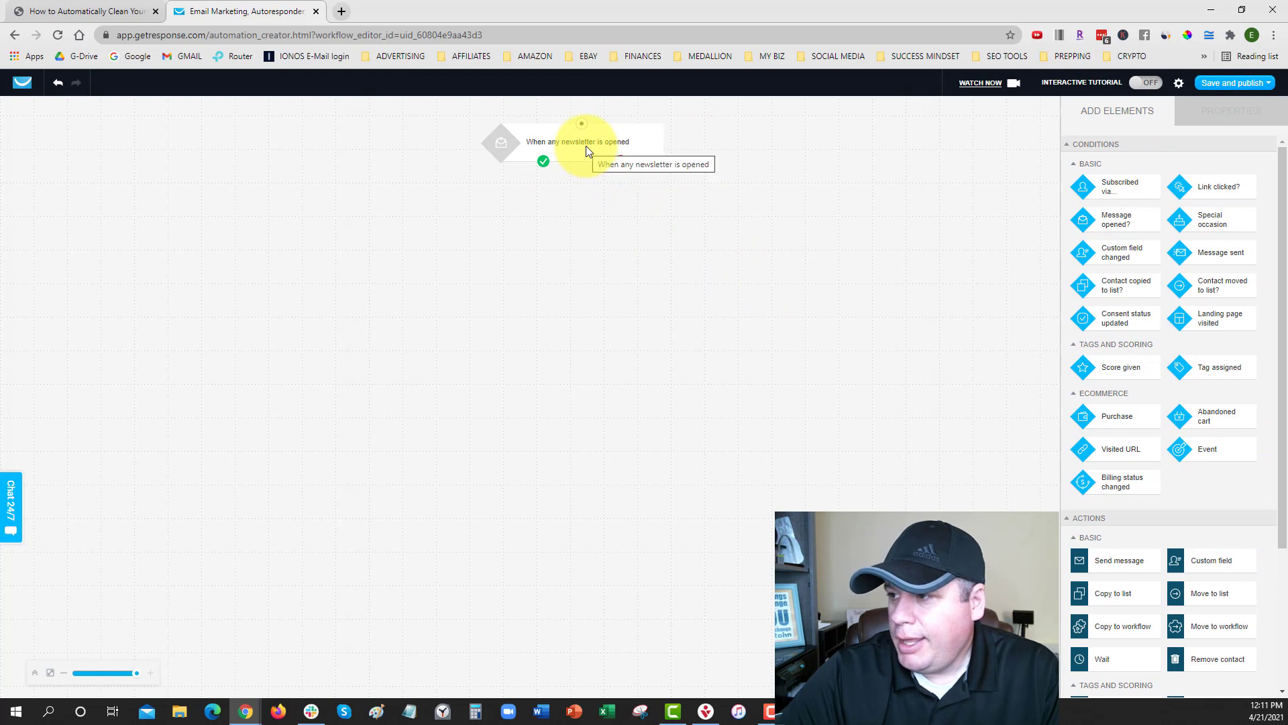
Set the message-opened condition to track Any message and set when to assume the condition wasn't met to Never.
click(585, 146)
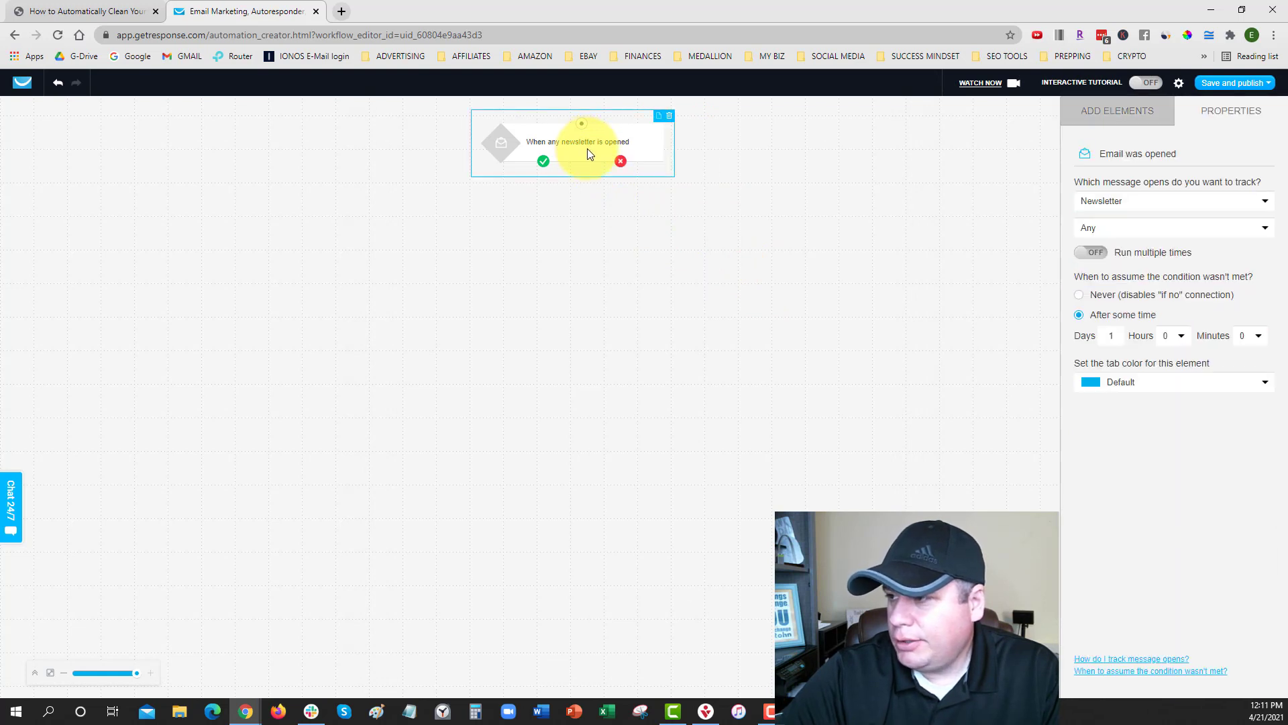
click(1093, 202)
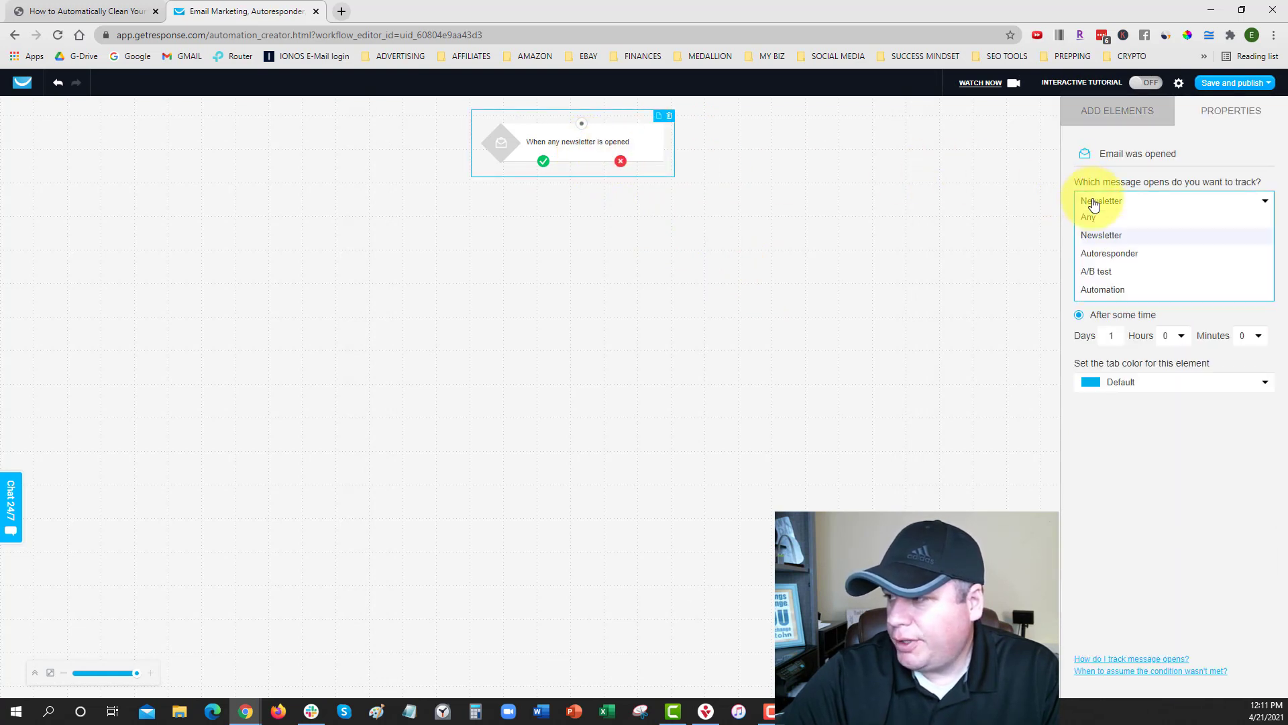
click(1093, 217)
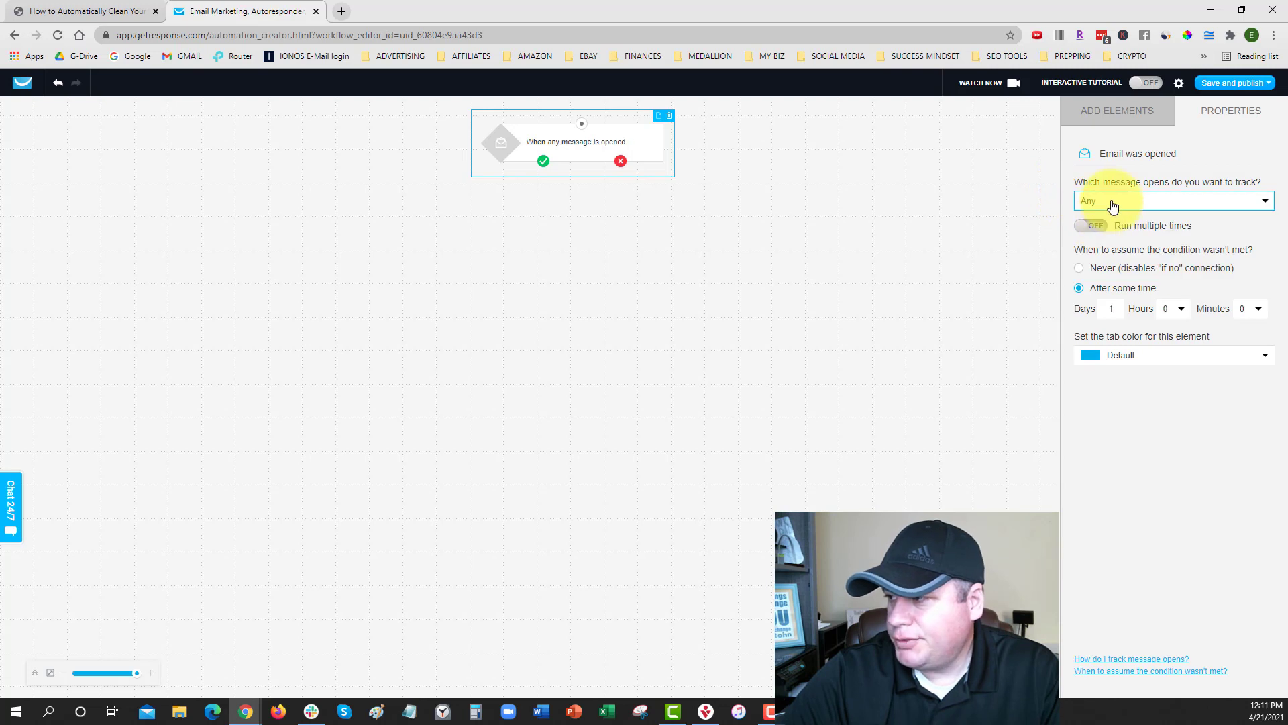
click(1080, 269)
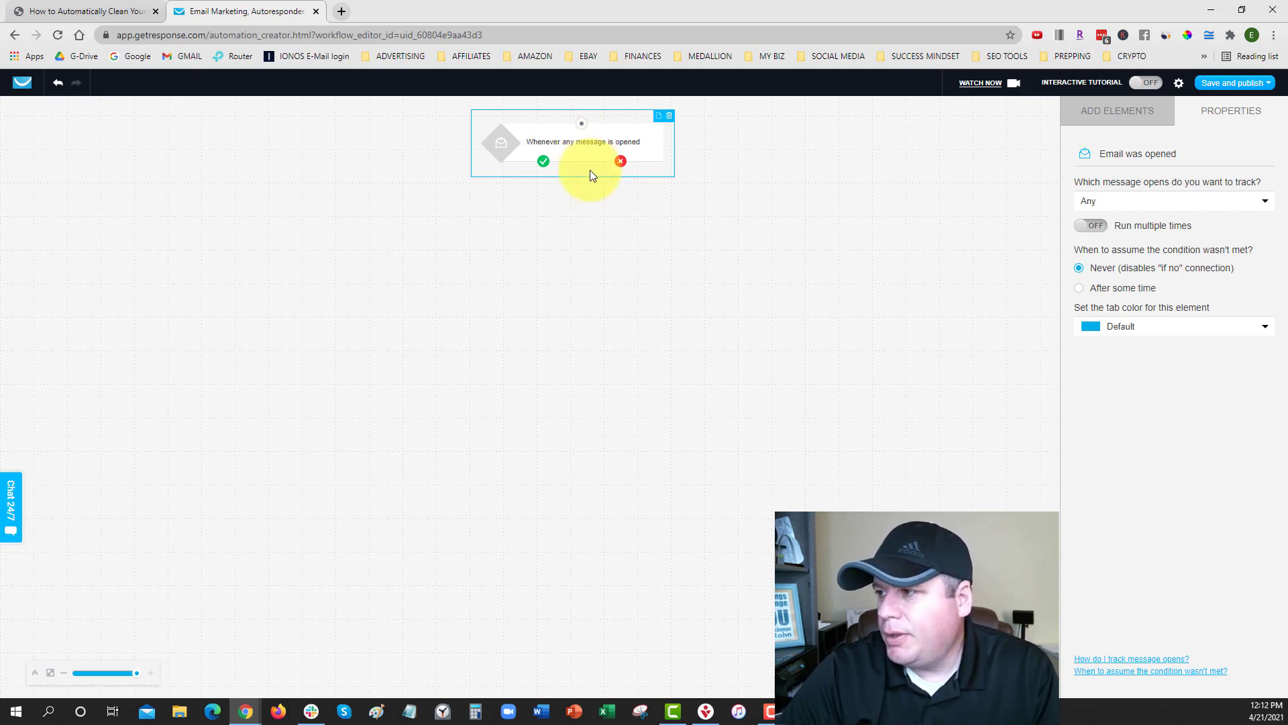
Add a Tag action below the message-opened condition and connect it to the condition's "if yes" output.
click(1125, 111)
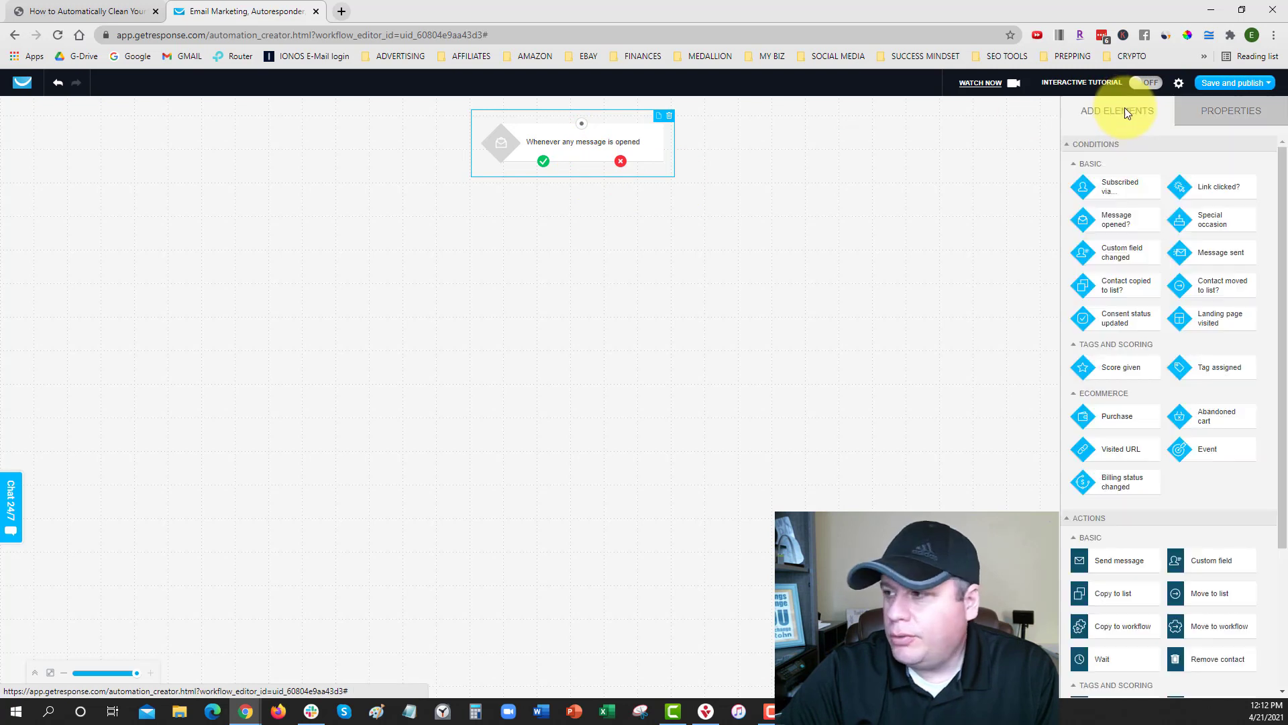
scroll(1141, 412, down, 2)
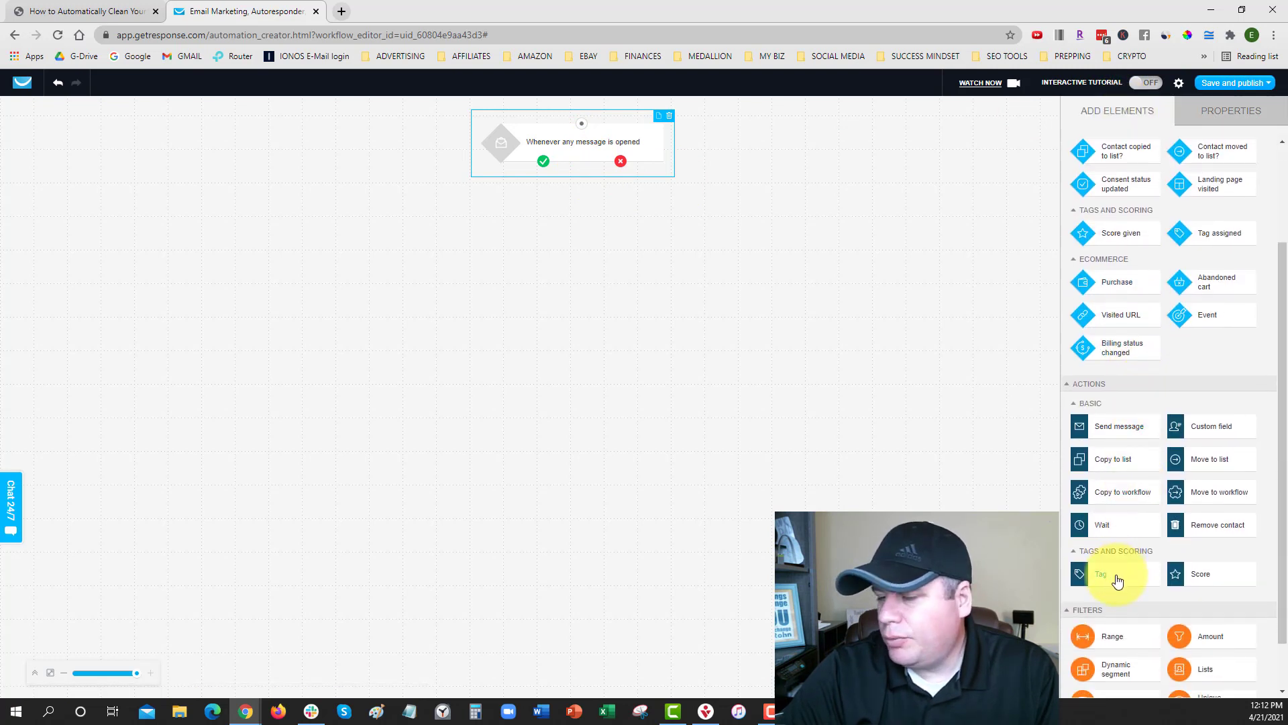
drag(1117, 581, 459, 243)
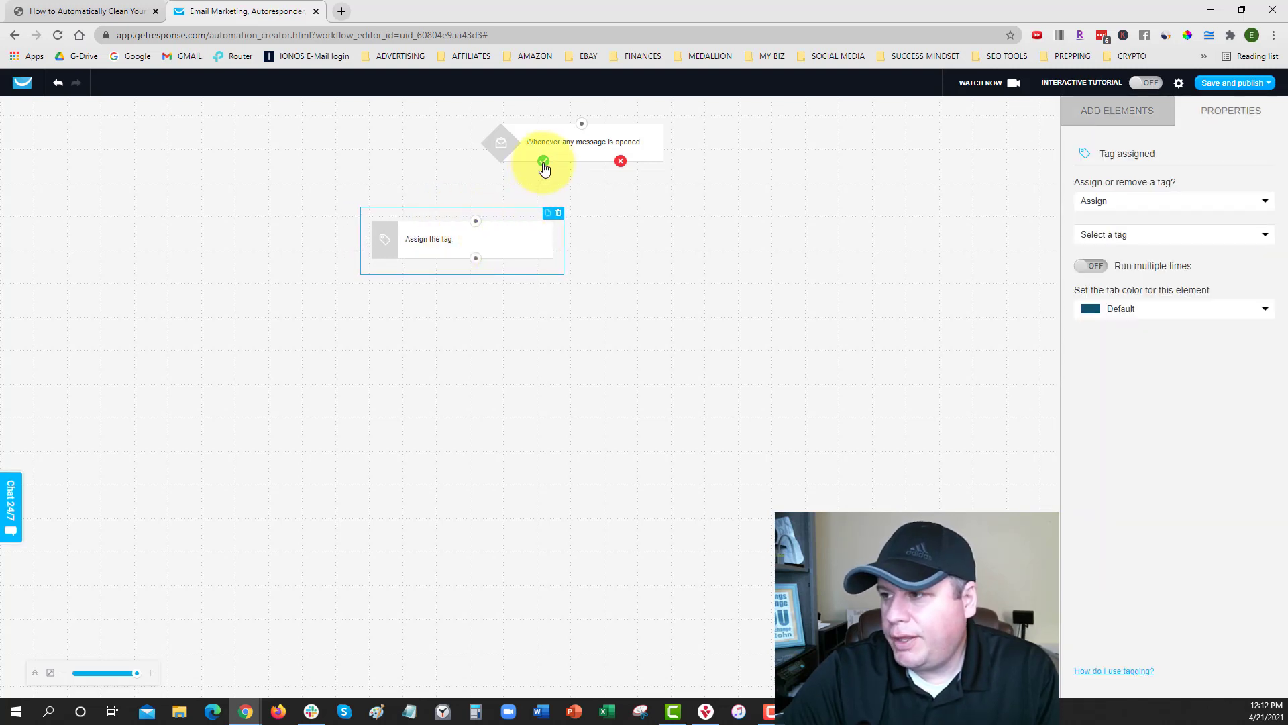
drag(544, 163, 476, 220)
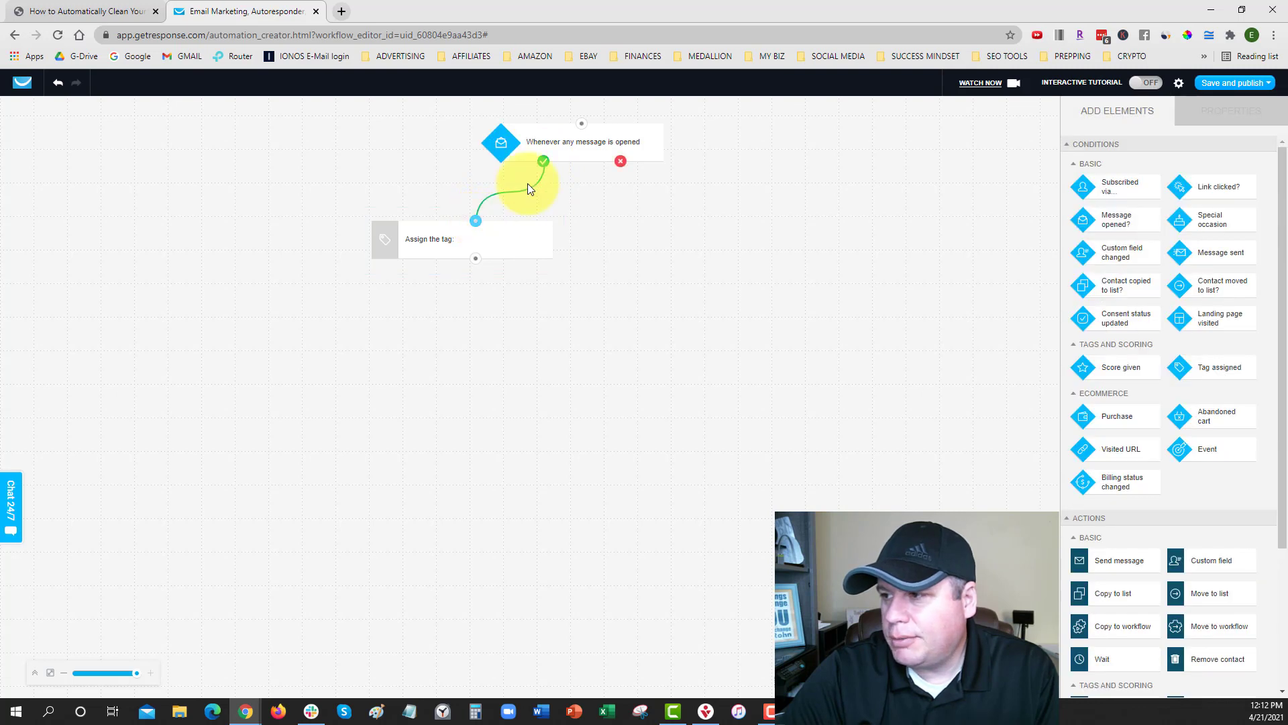
Set the Tag action on the "if yes" branch to Remove a tag.
click(473, 248)
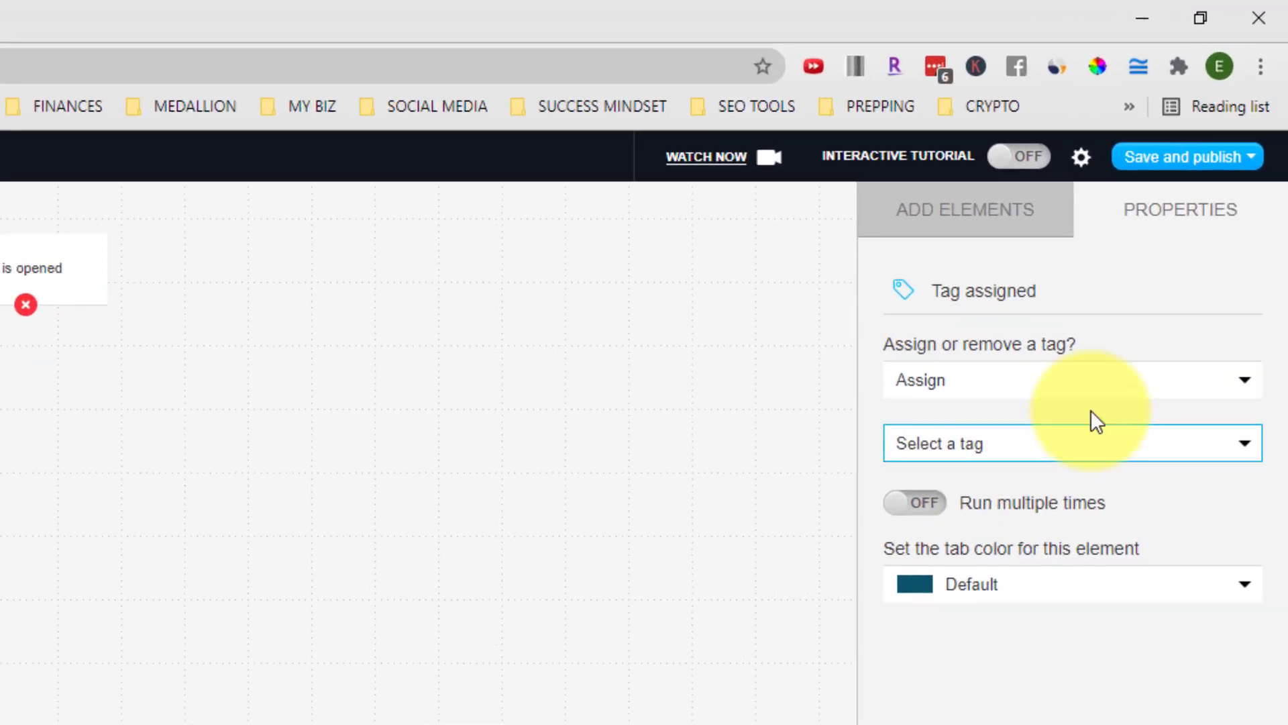
click(1091, 230)
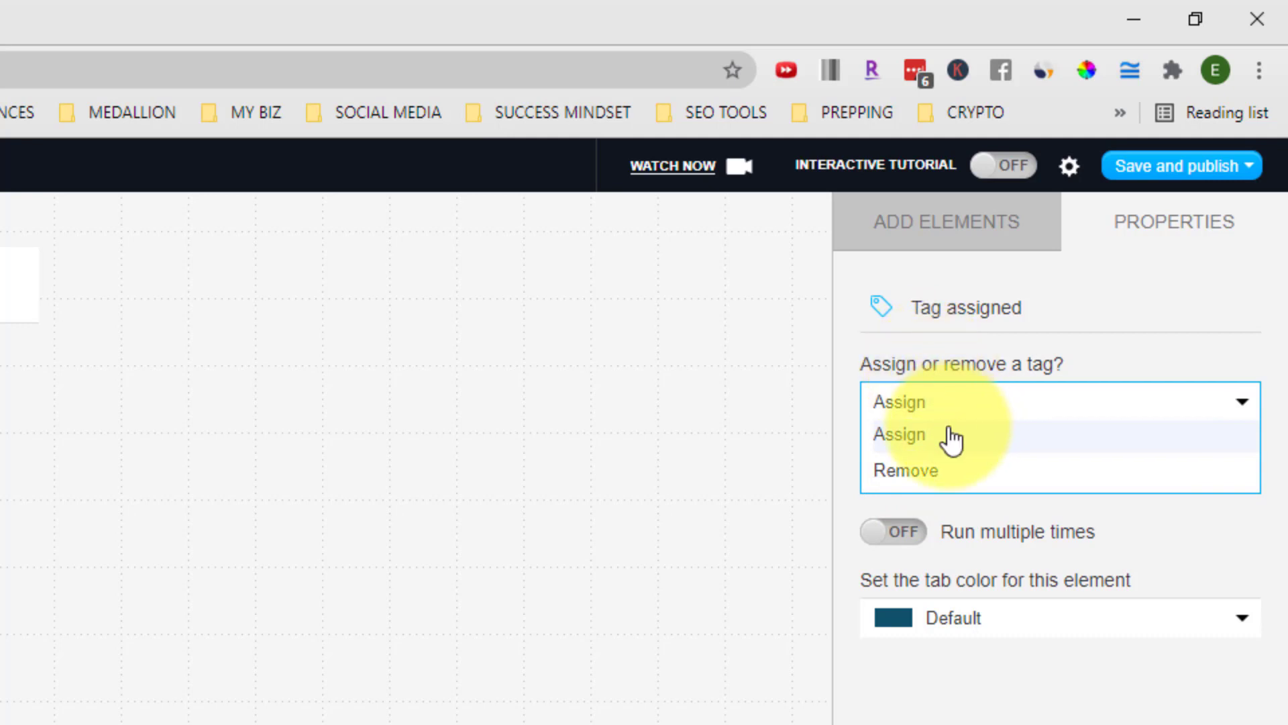
click(902, 471)
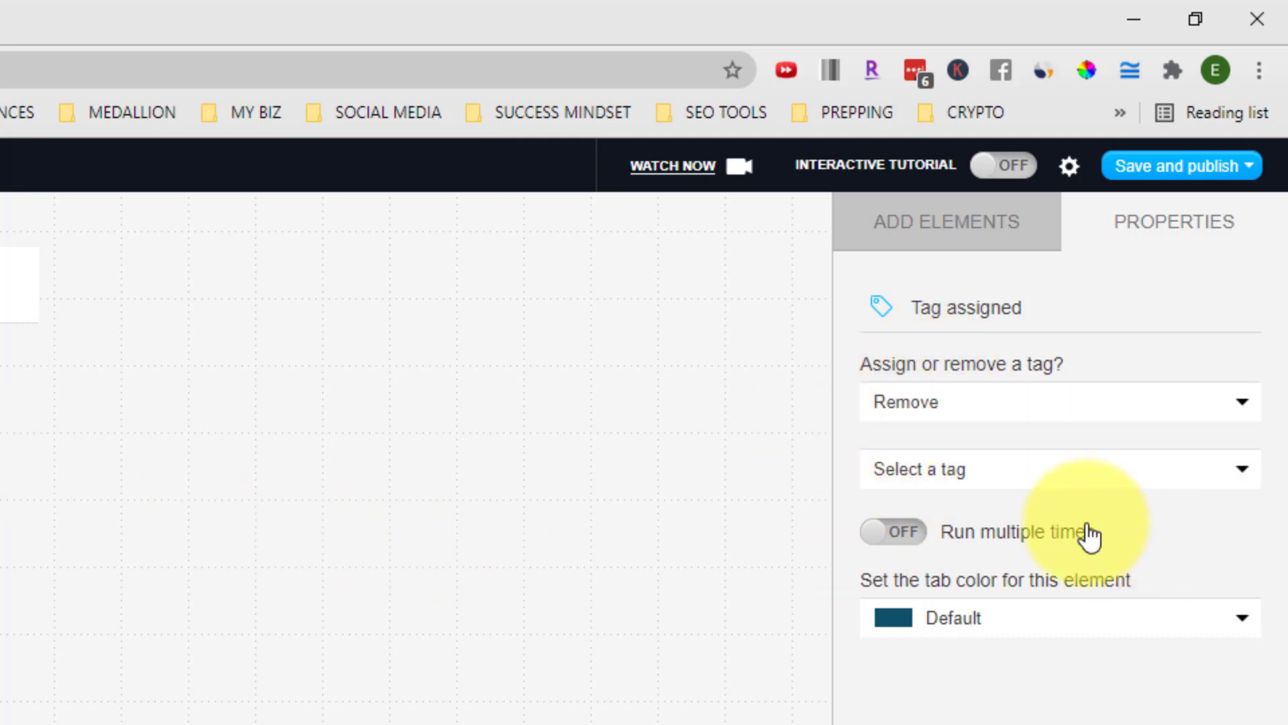
click(939, 471)
click(941, 481)
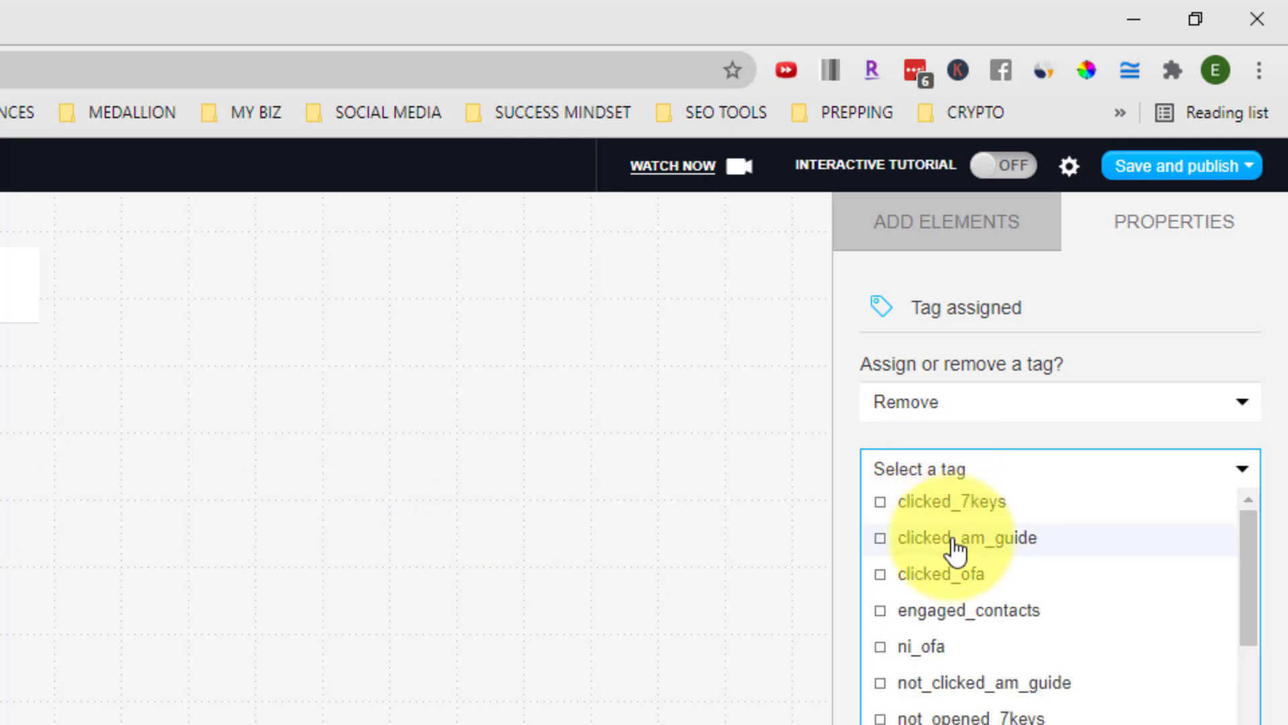
scroll(976, 544, down, 3)
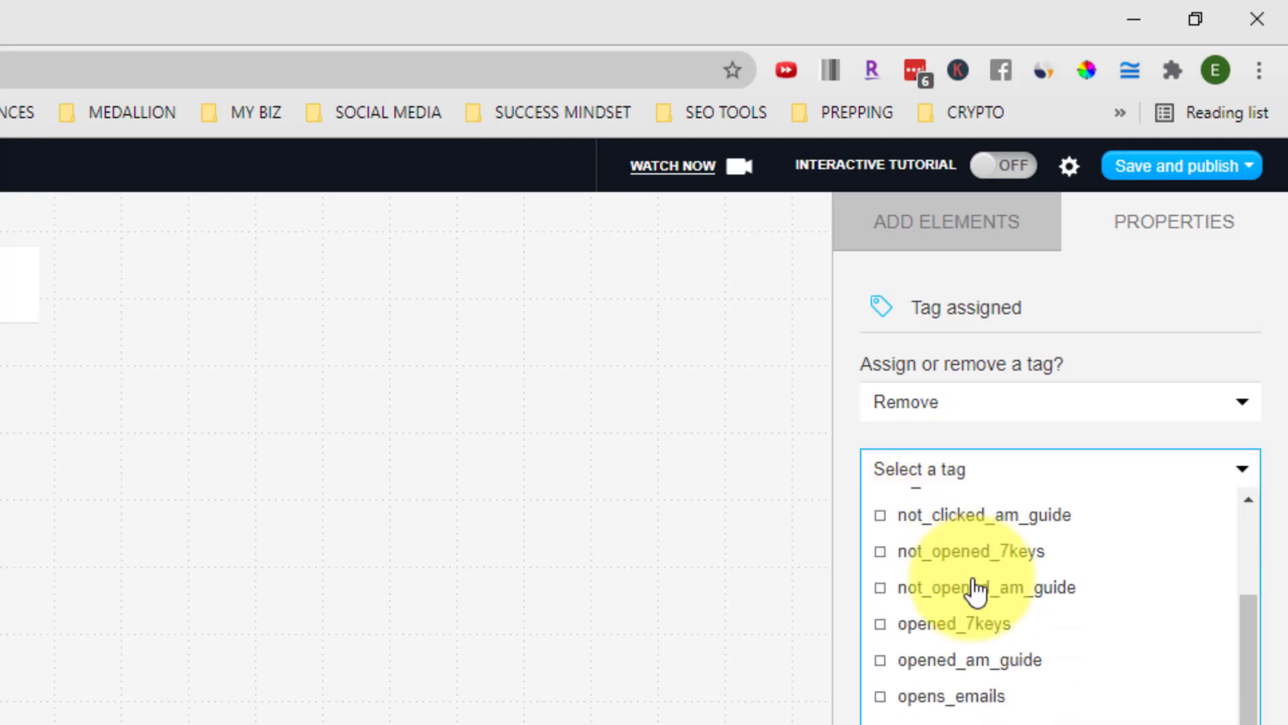
scroll(968, 561, up, 3)
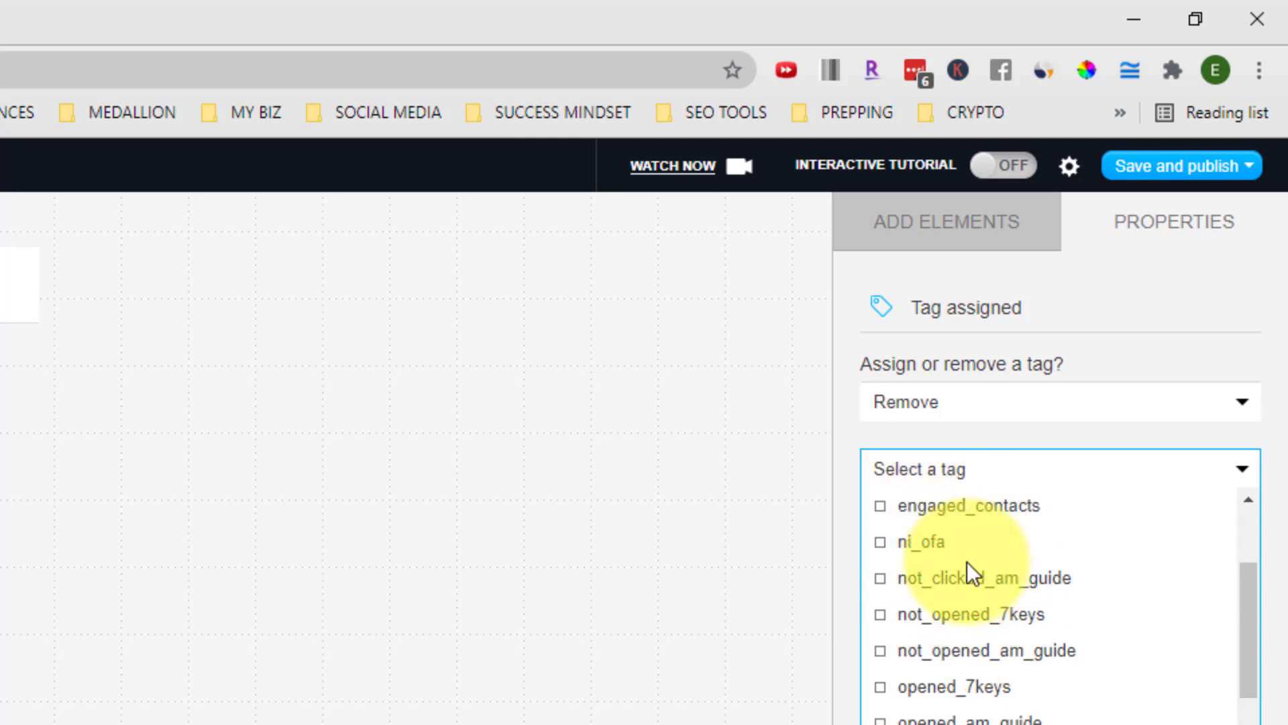
click(866, 459)
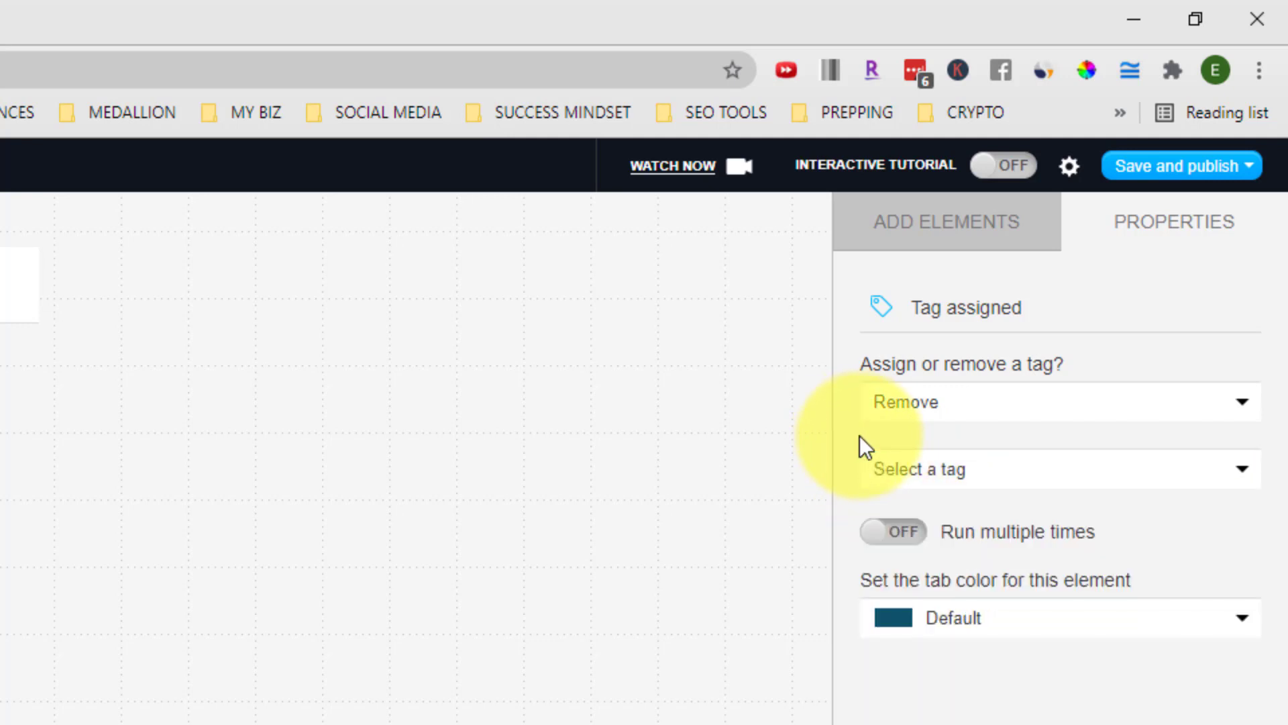
click(923, 479)
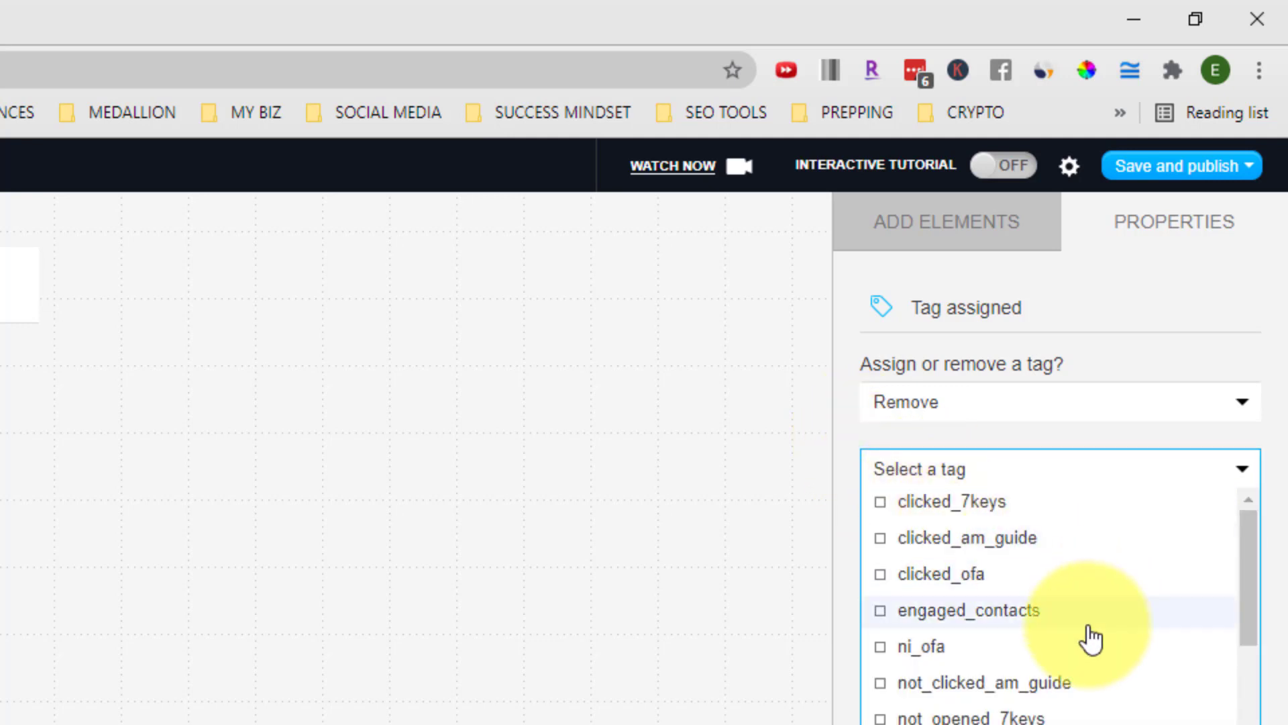
drag(1250, 565, 1257, 538)
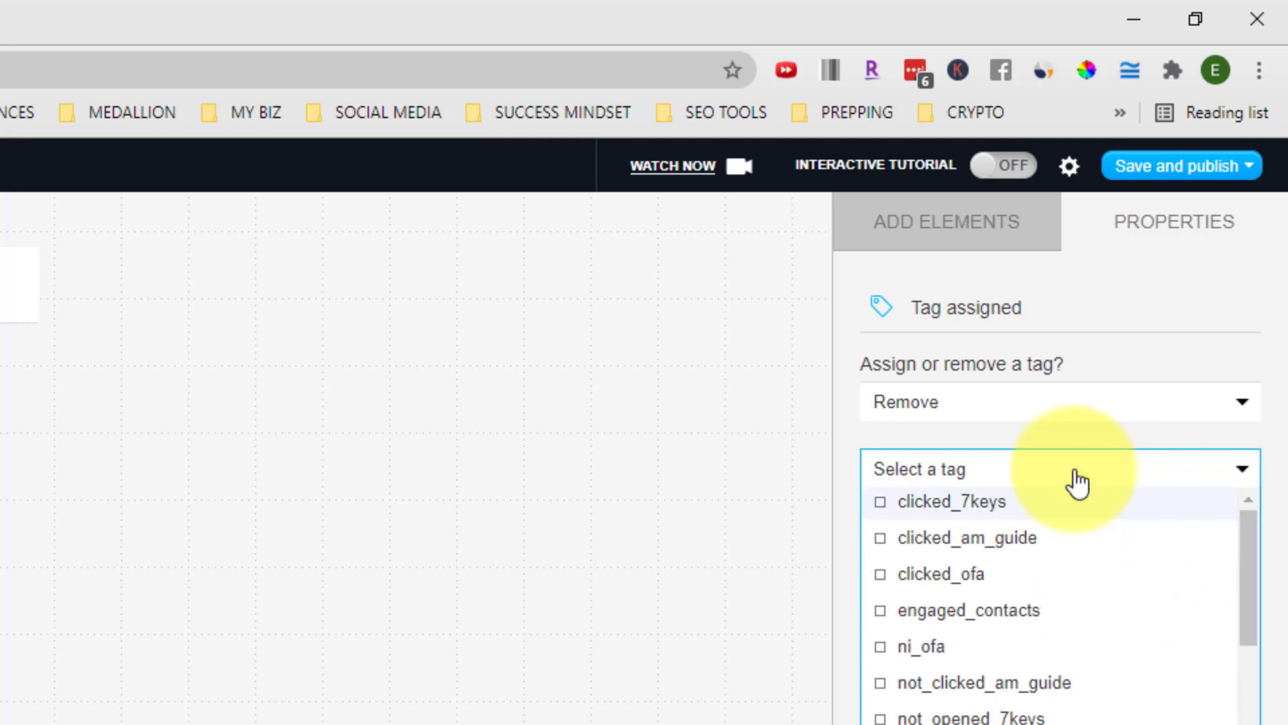
click(958, 431)
click(946, 436)
click(948, 470)
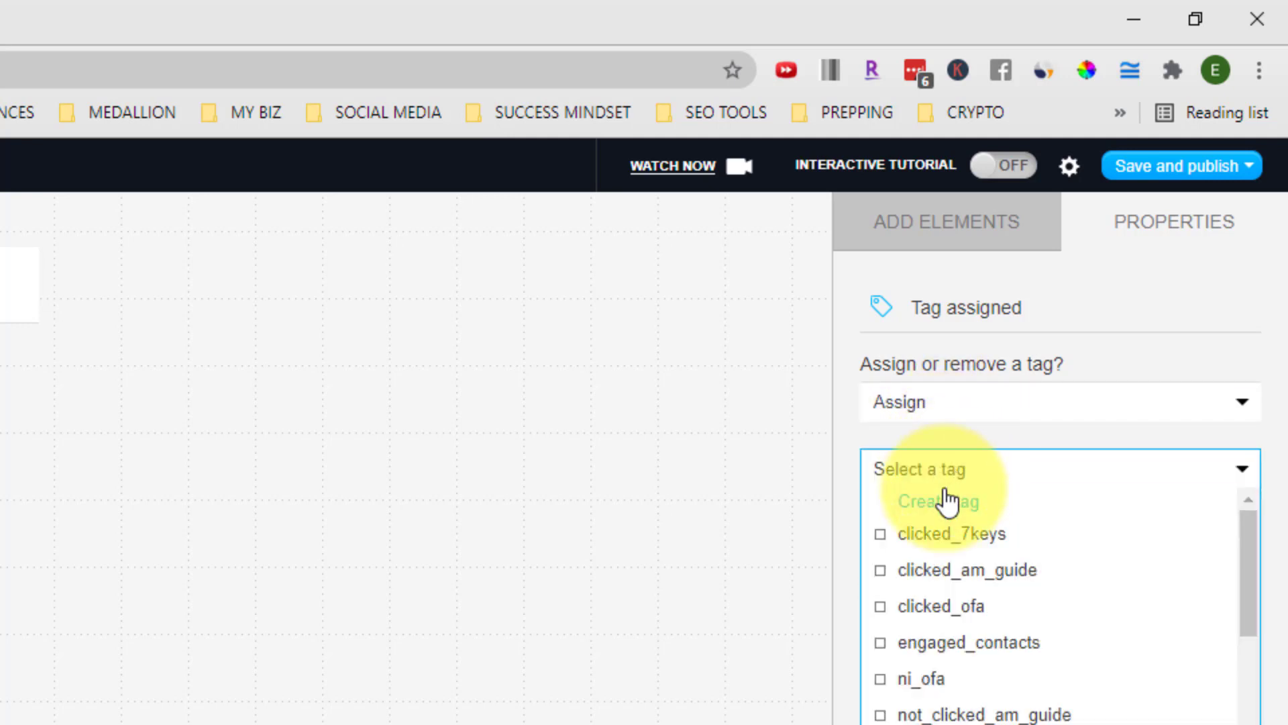
click(915, 434)
click(915, 417)
click(928, 468)
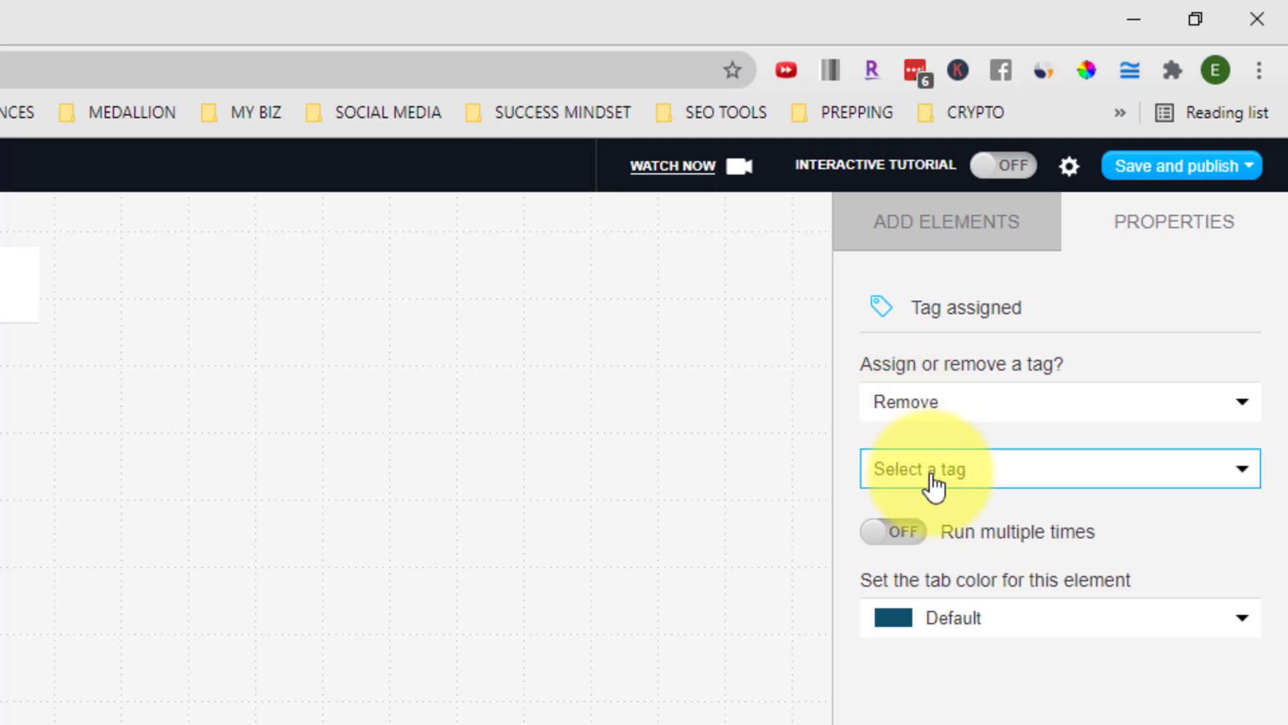
Choose unengaged_contacts as the tag to remove on the "if yes" branch.
click(935, 473)
drag(1245, 545, 1238, 685)
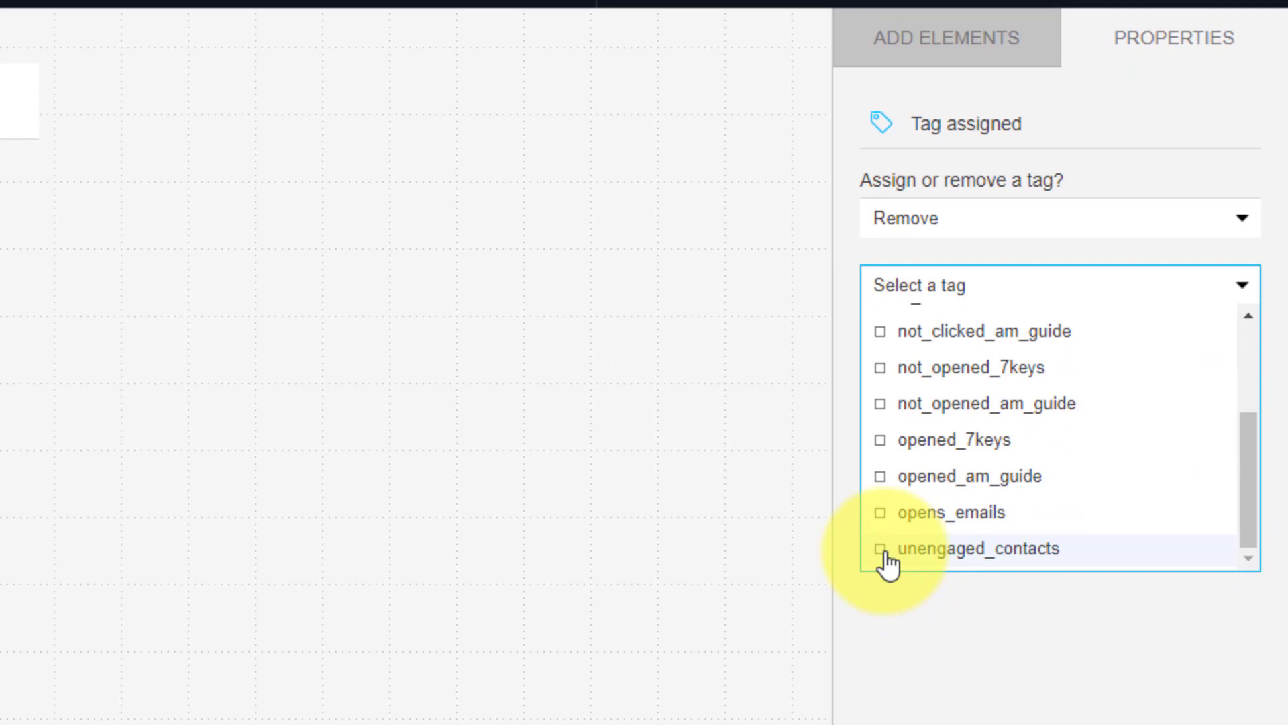
click(885, 550)
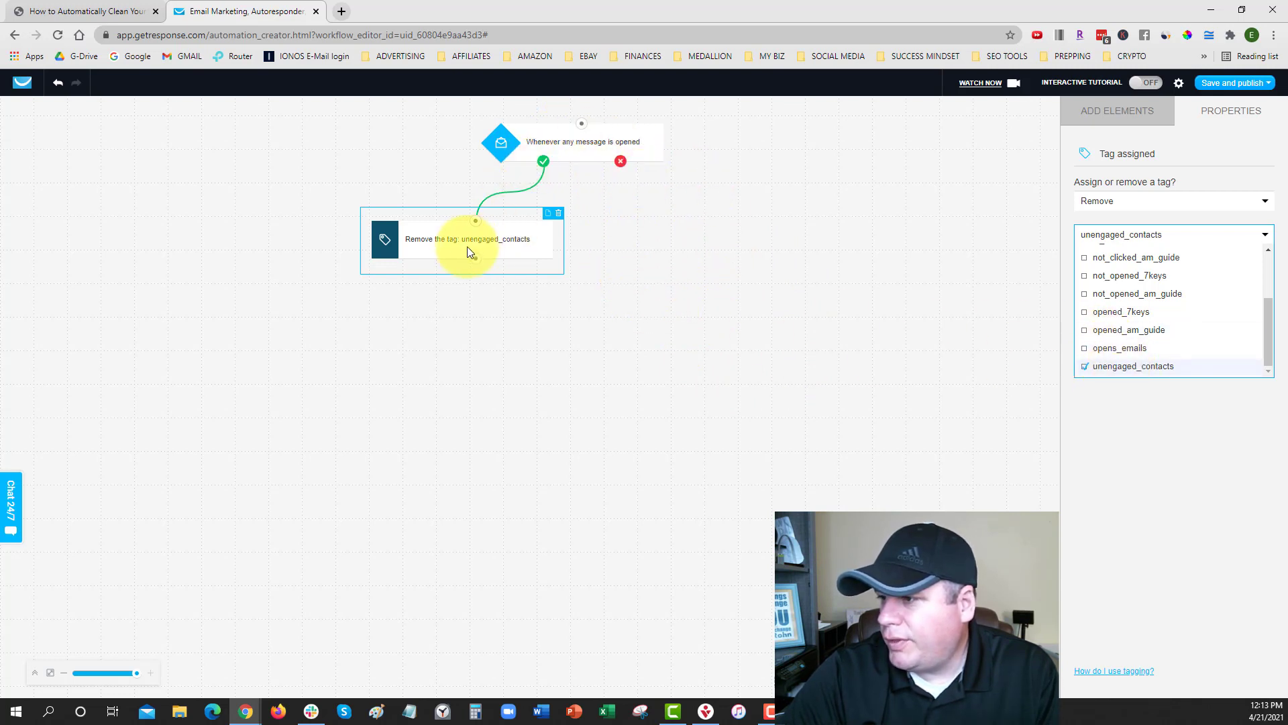
click(621, 297)
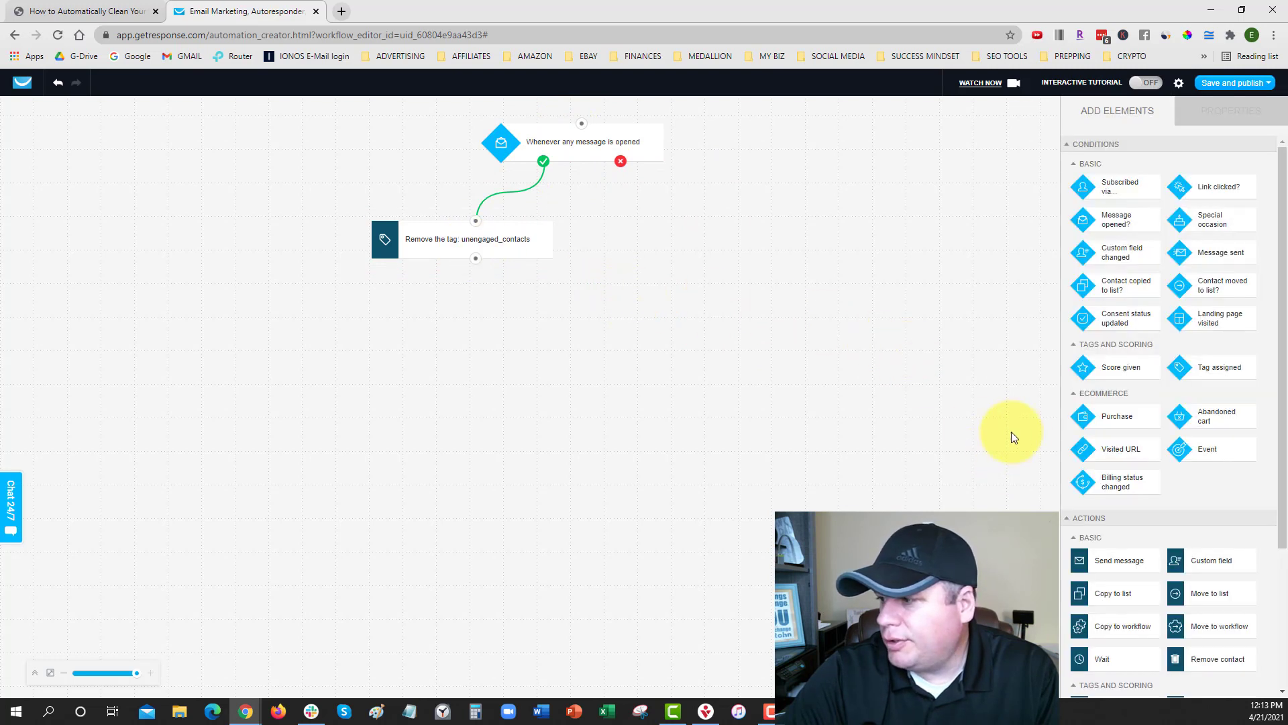
Attach a second Tag action beneath the remove-tag action and have it assign the engaged_contacts tag.
scroll(1135, 590, down, 2)
drag(1112, 585, 491, 324)
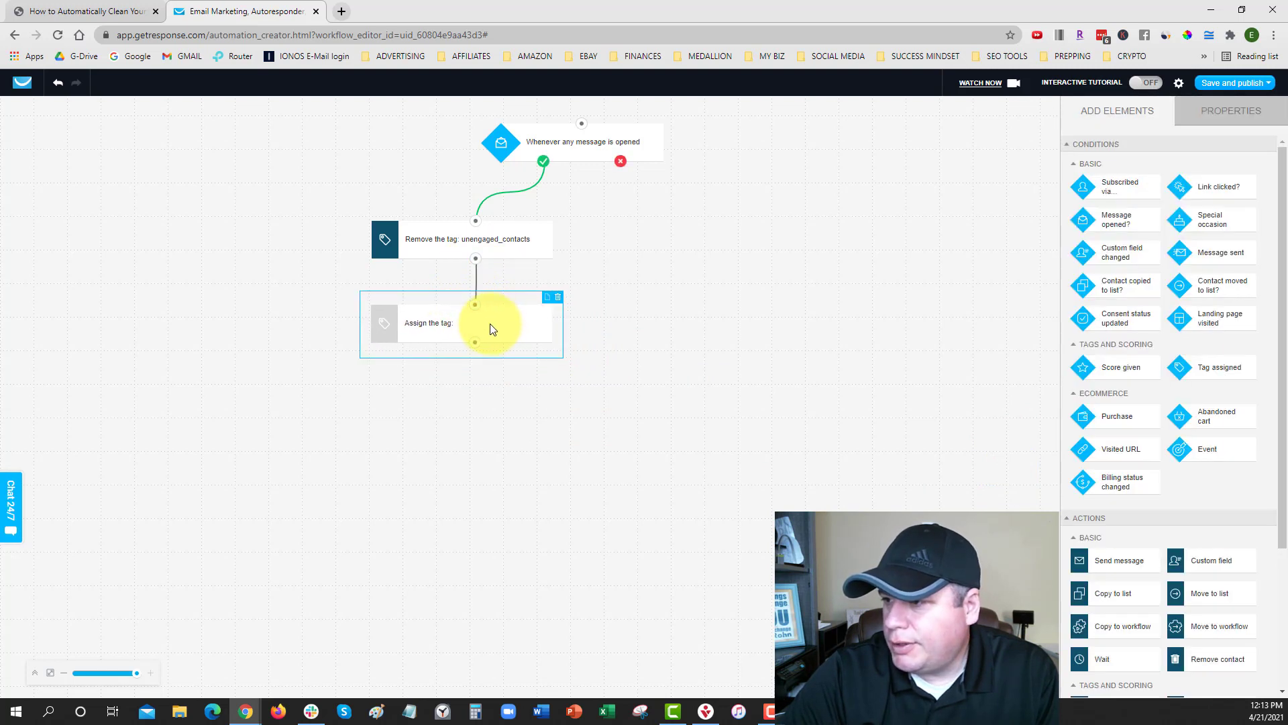
click(1192, 288)
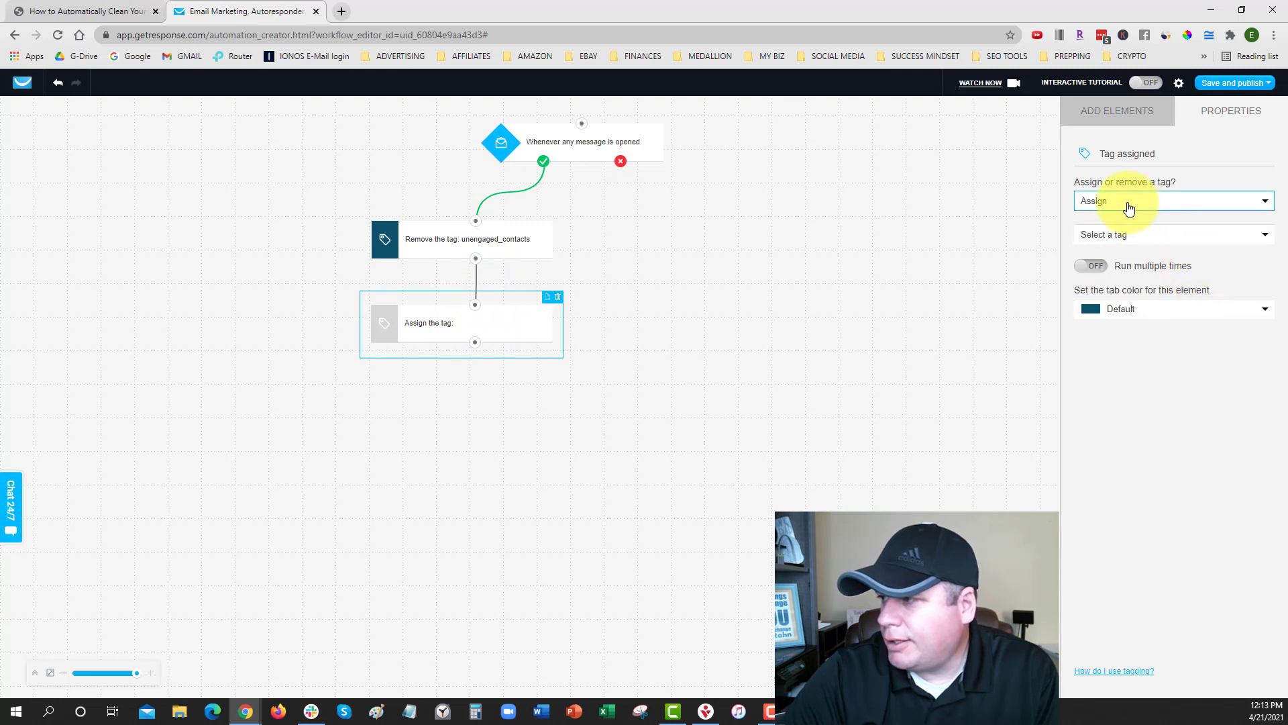
click(1121, 233)
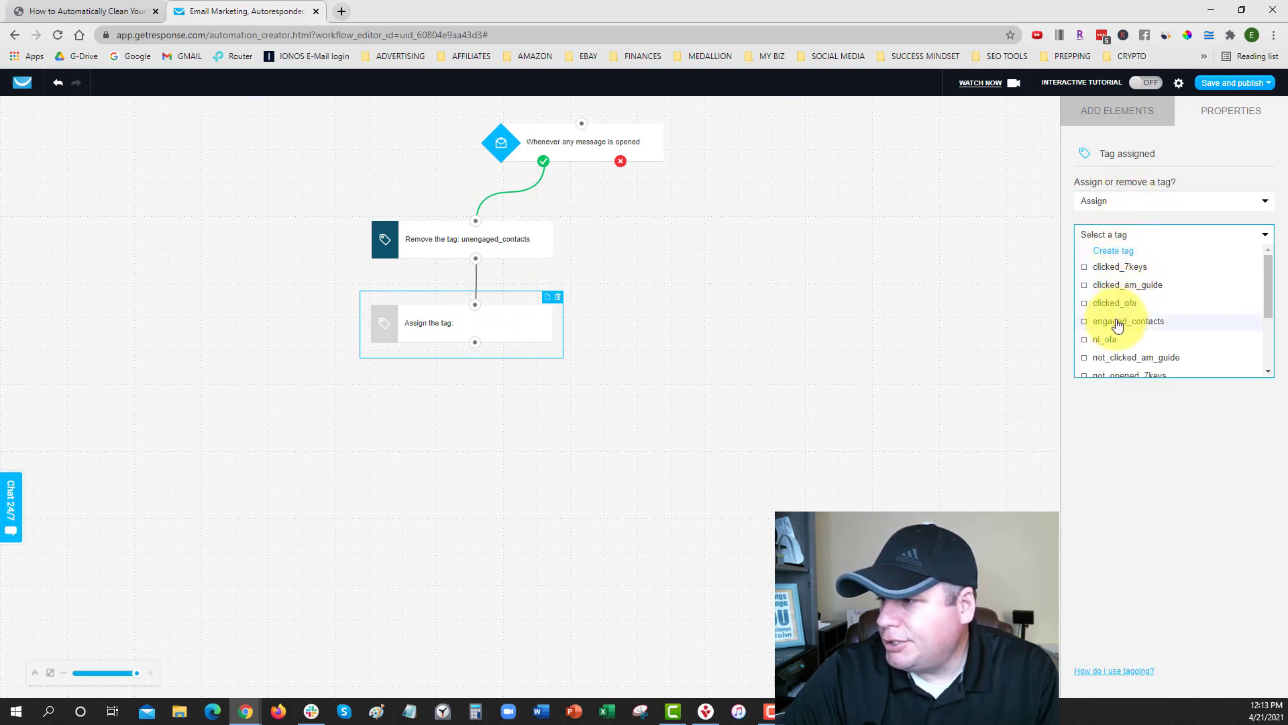
click(1117, 321)
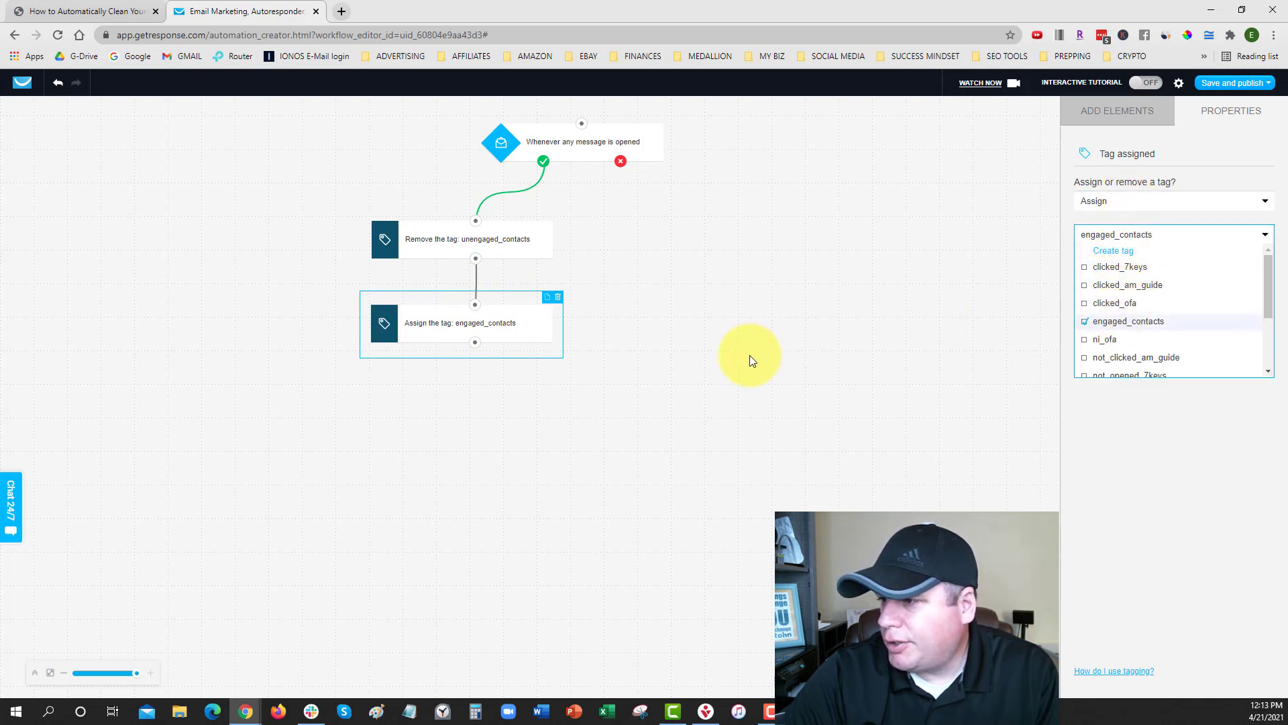
Set the tab color of the engaged_contacts tag action to Green.
click(1164, 431)
click(1140, 311)
click(1123, 365)
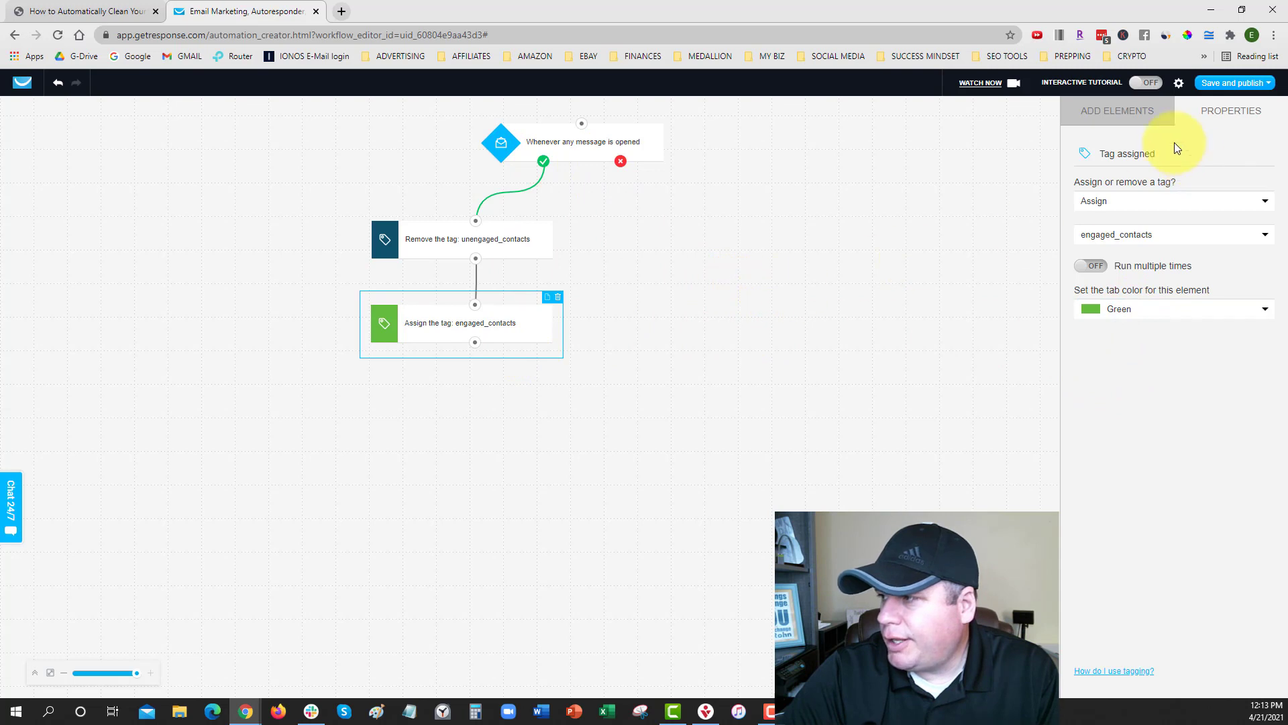
Add a Wait action beside the remove-tag action and connect it to the message-opened condition's "if no" output.
click(1120, 114)
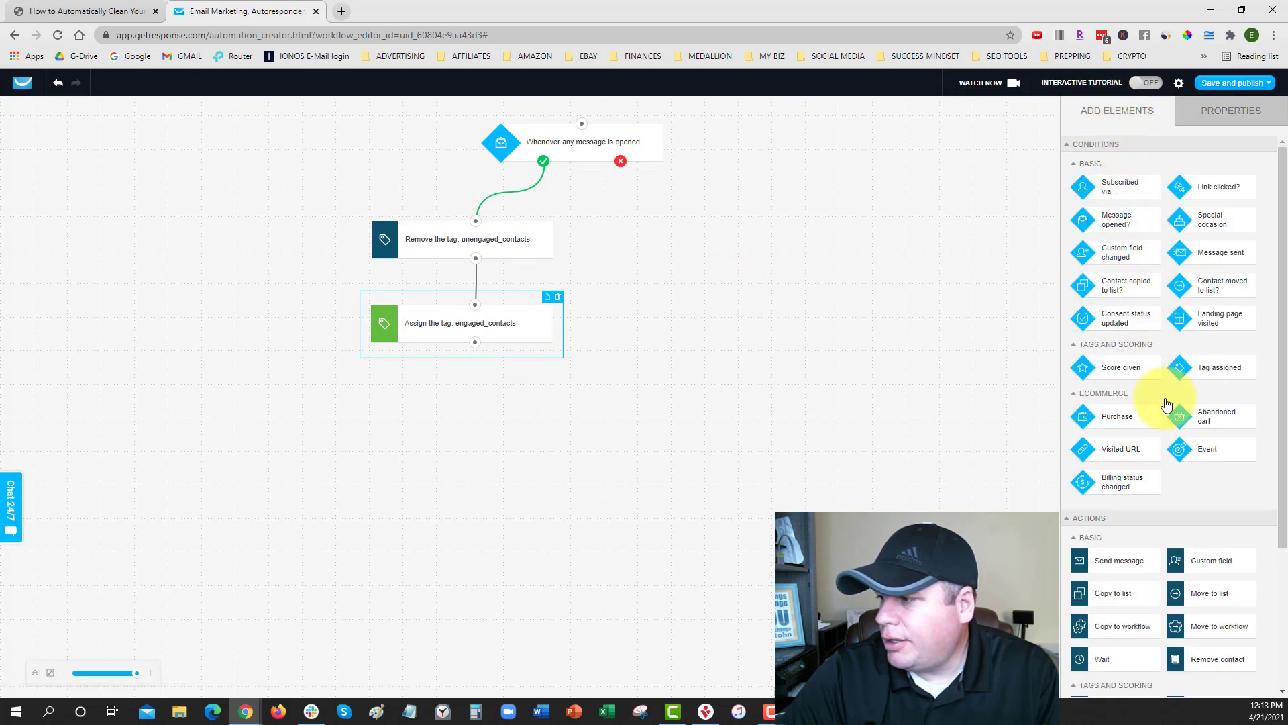
scroll(1168, 406, down, 2)
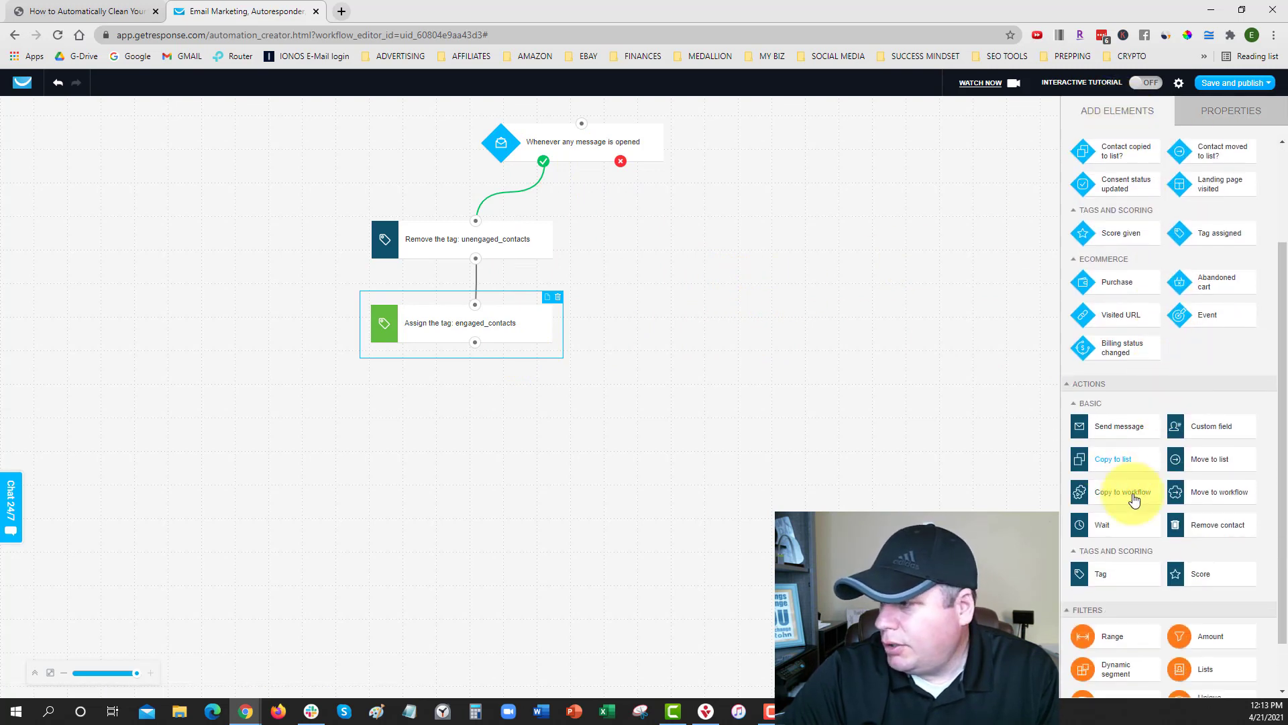
scroll(1118, 481, down, 1)
drag(1107, 474, 674, 216)
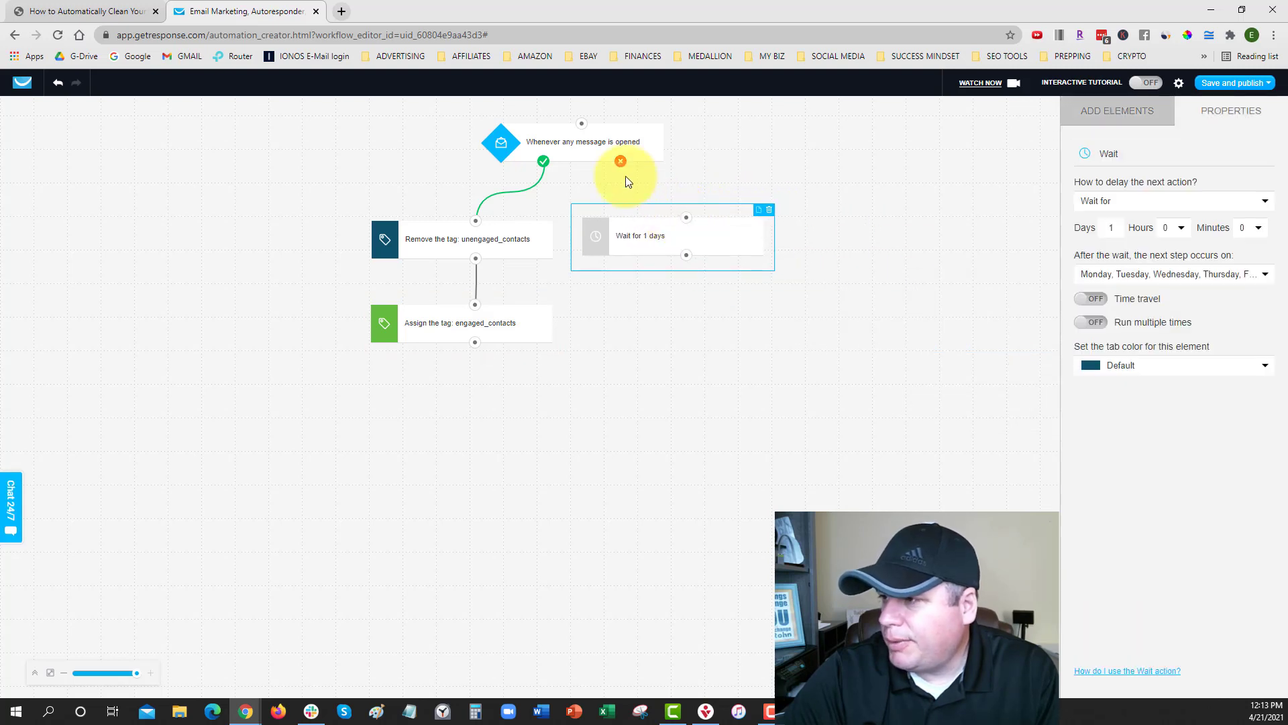
drag(620, 161, 686, 217)
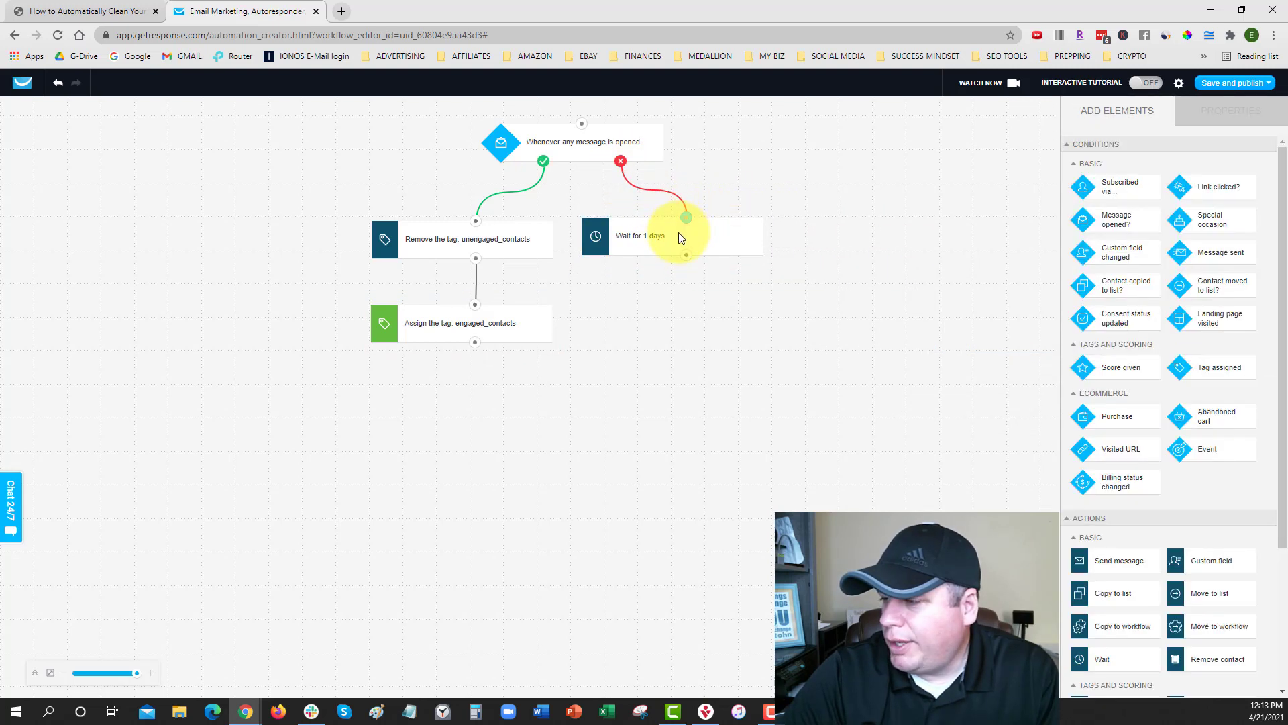
Set the Wait action on the "if no" branch to 2 days.
click(671, 249)
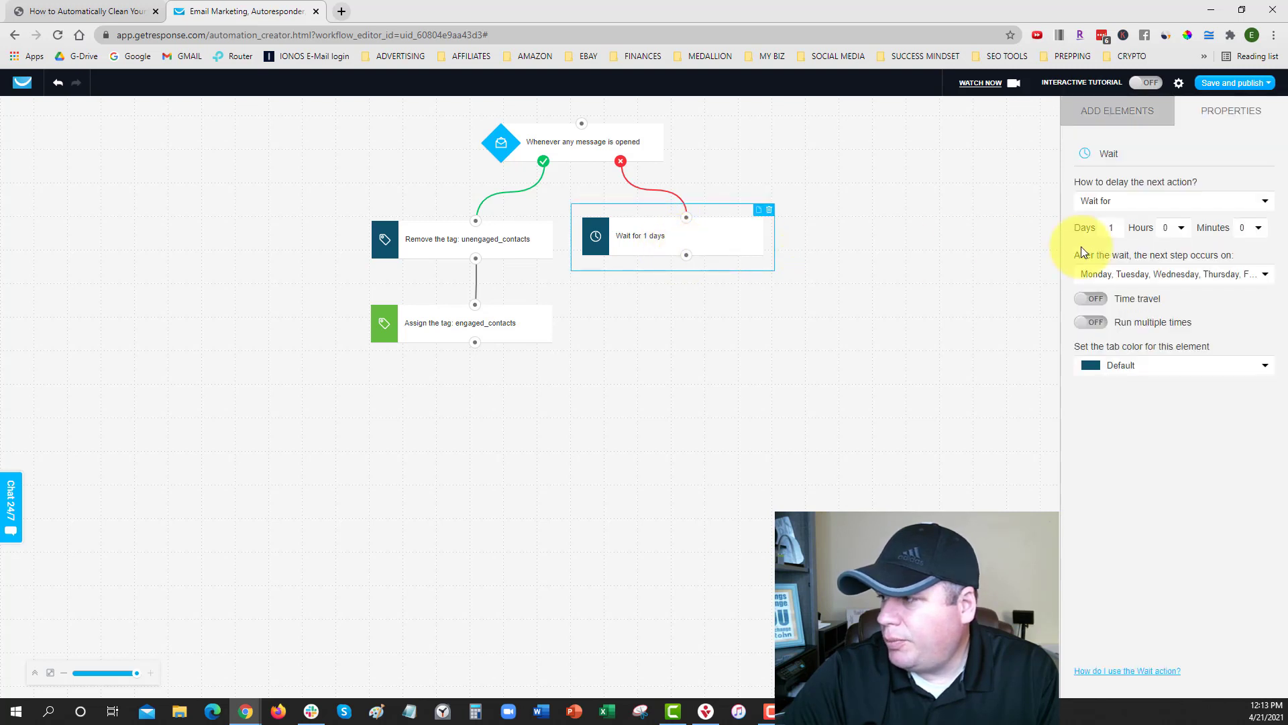
click(1090, 231)
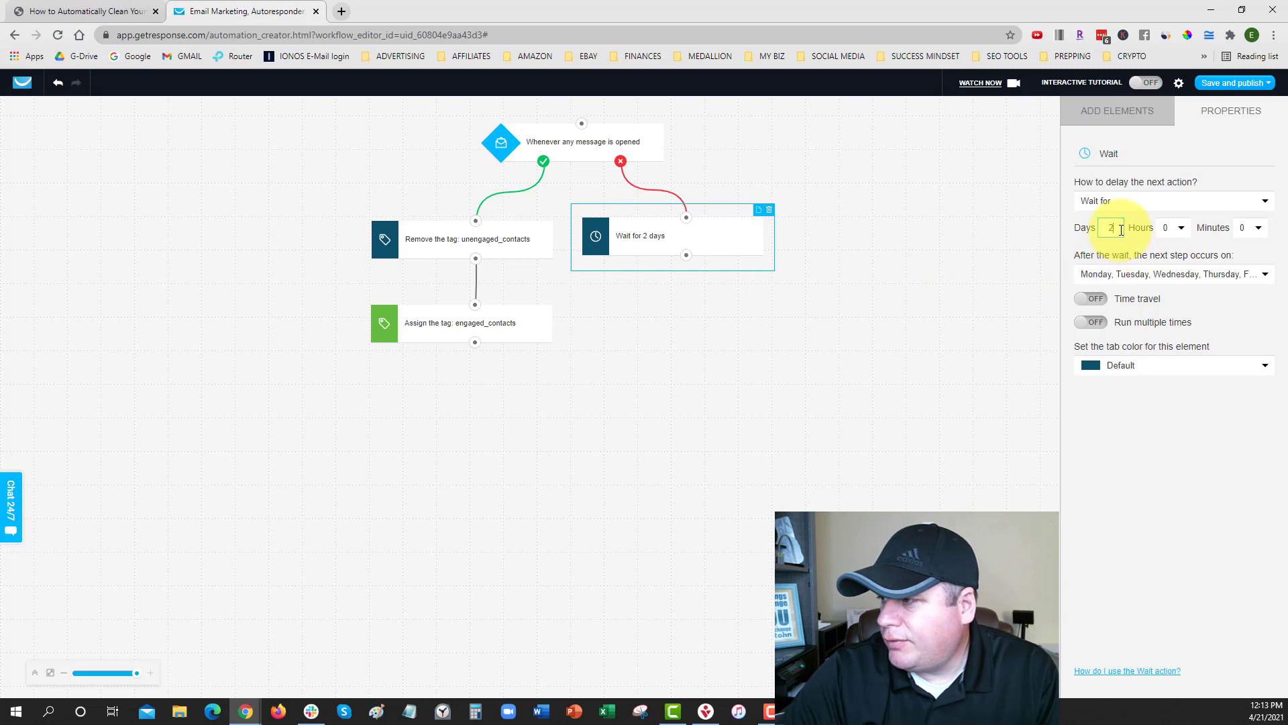
click(931, 287)
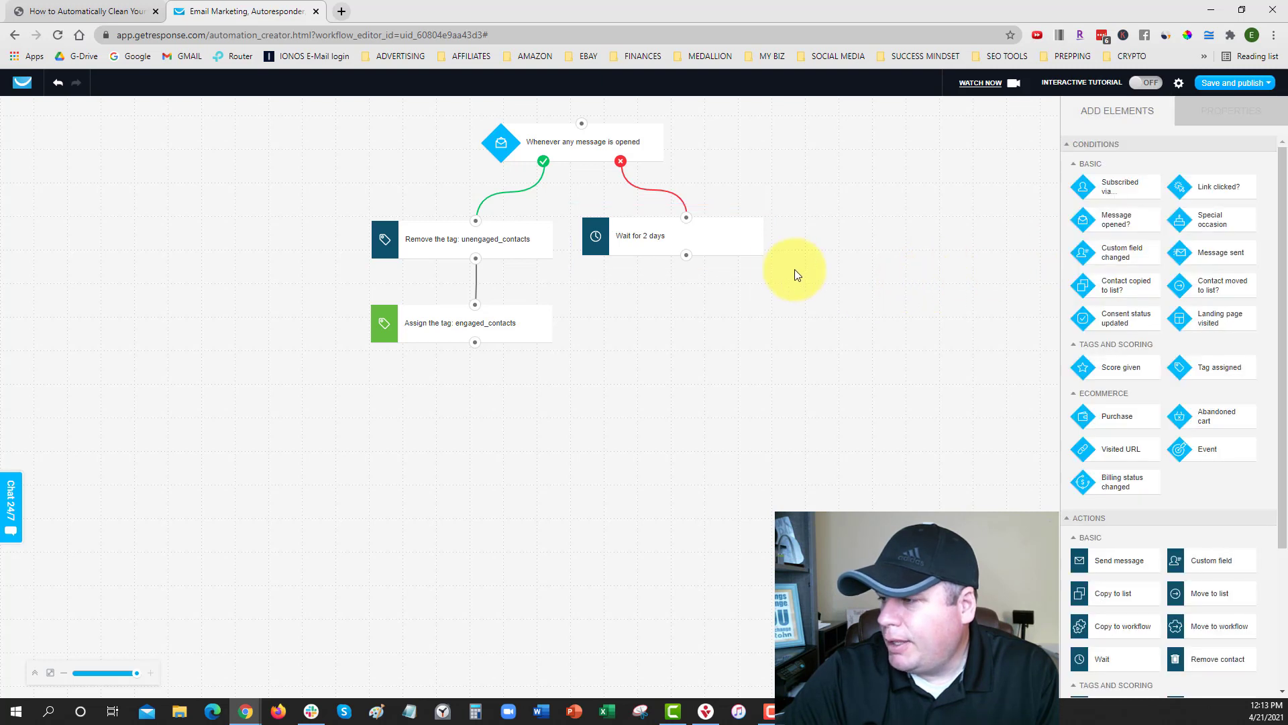
Add a Tag action below the Wait action and have it assign the unengaged_contacts tag.
scroll(1073, 483, down, 2)
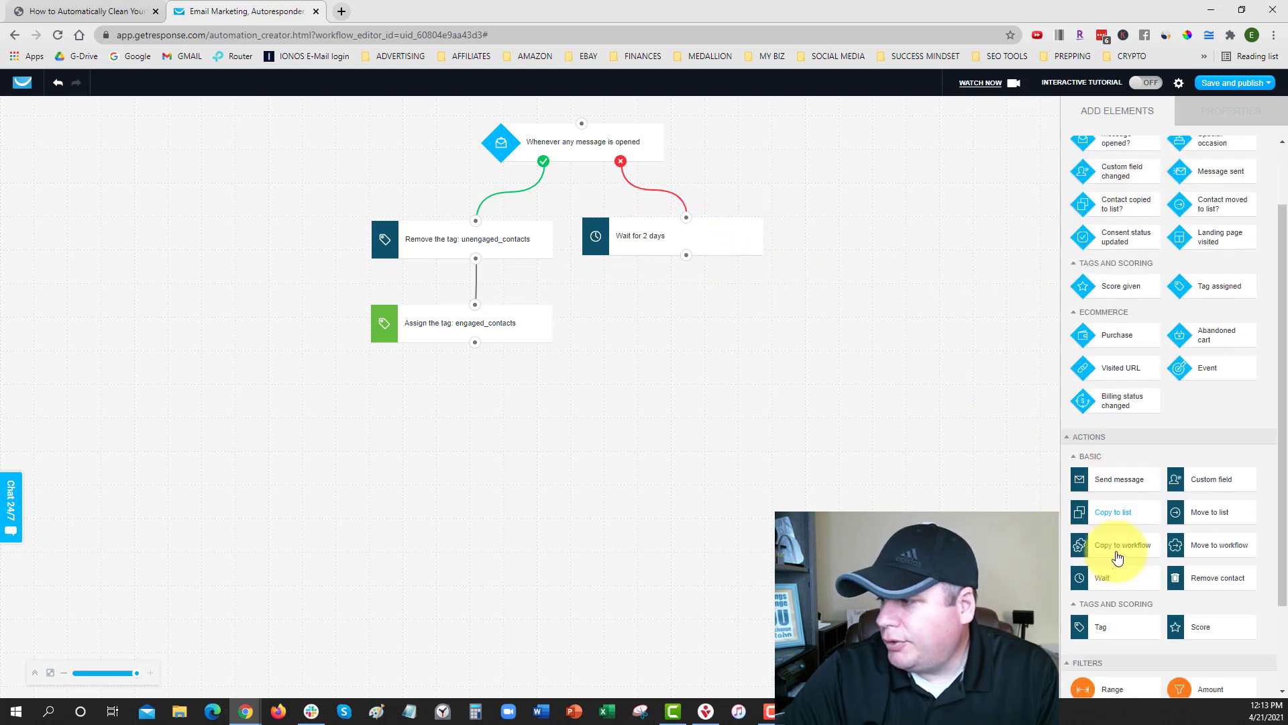
drag(1093, 570, 691, 294)
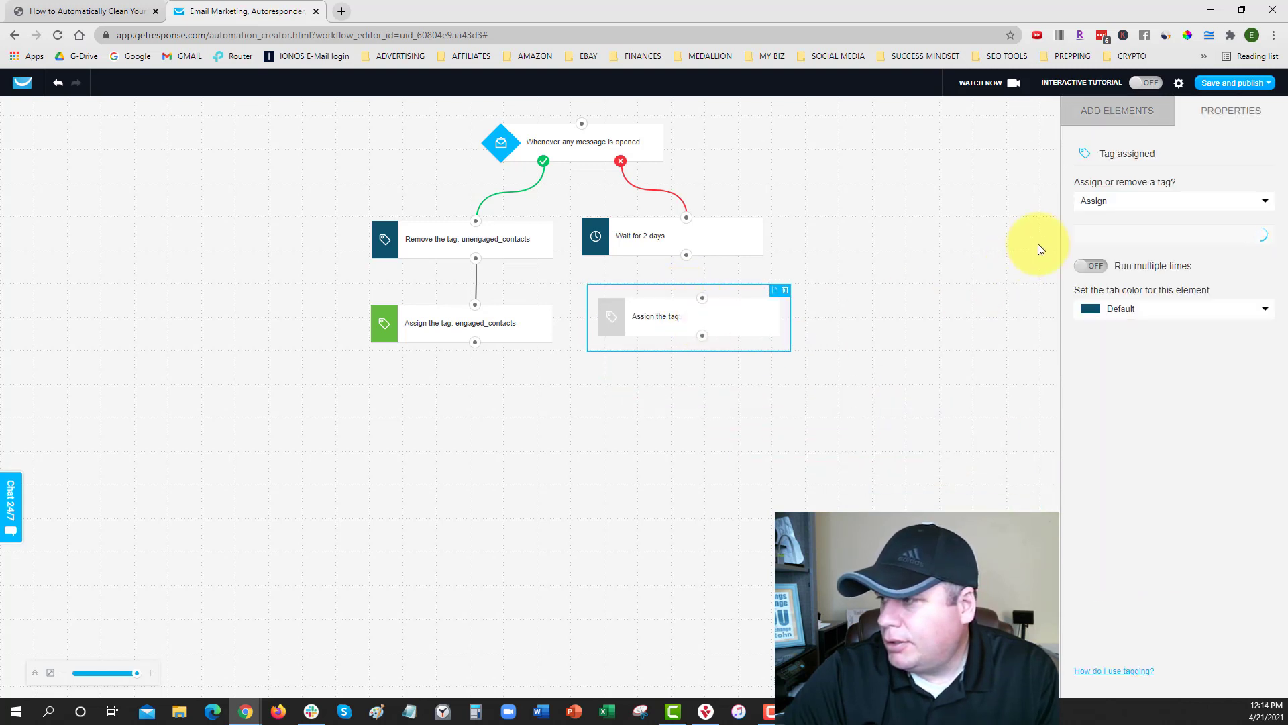
click(1092, 208)
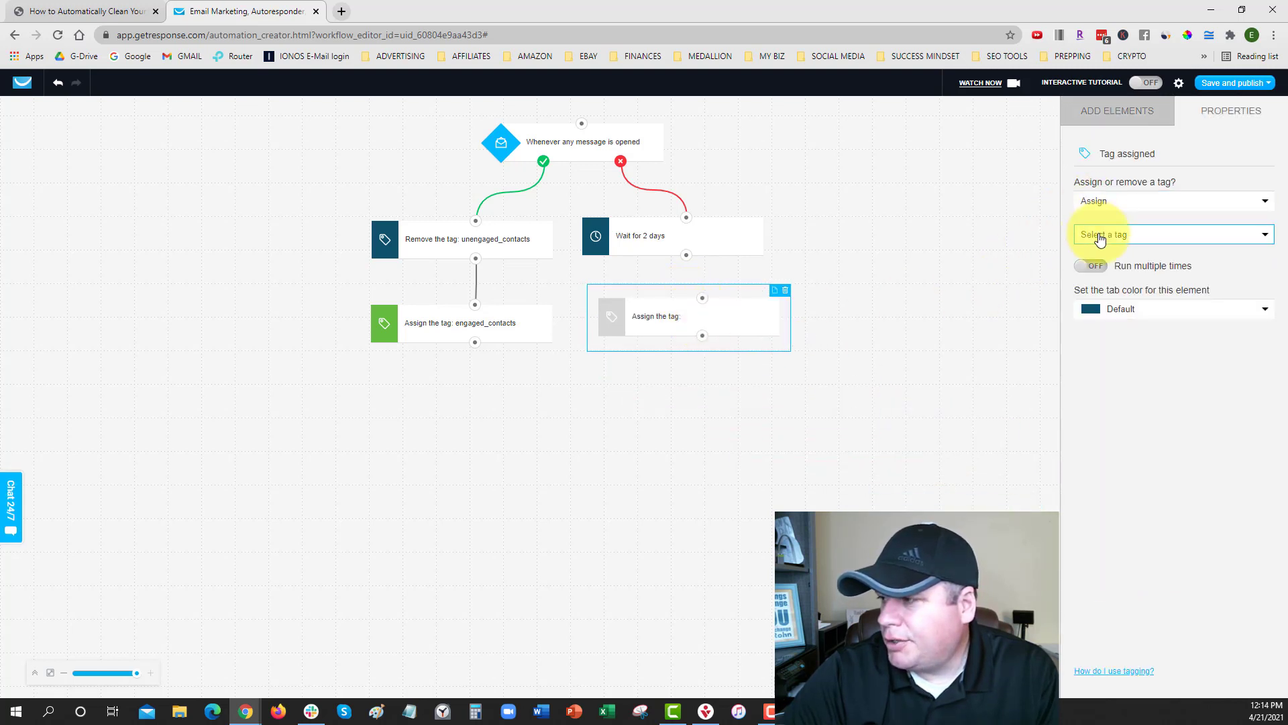
click(1095, 234)
scroll(1141, 332, down, 4)
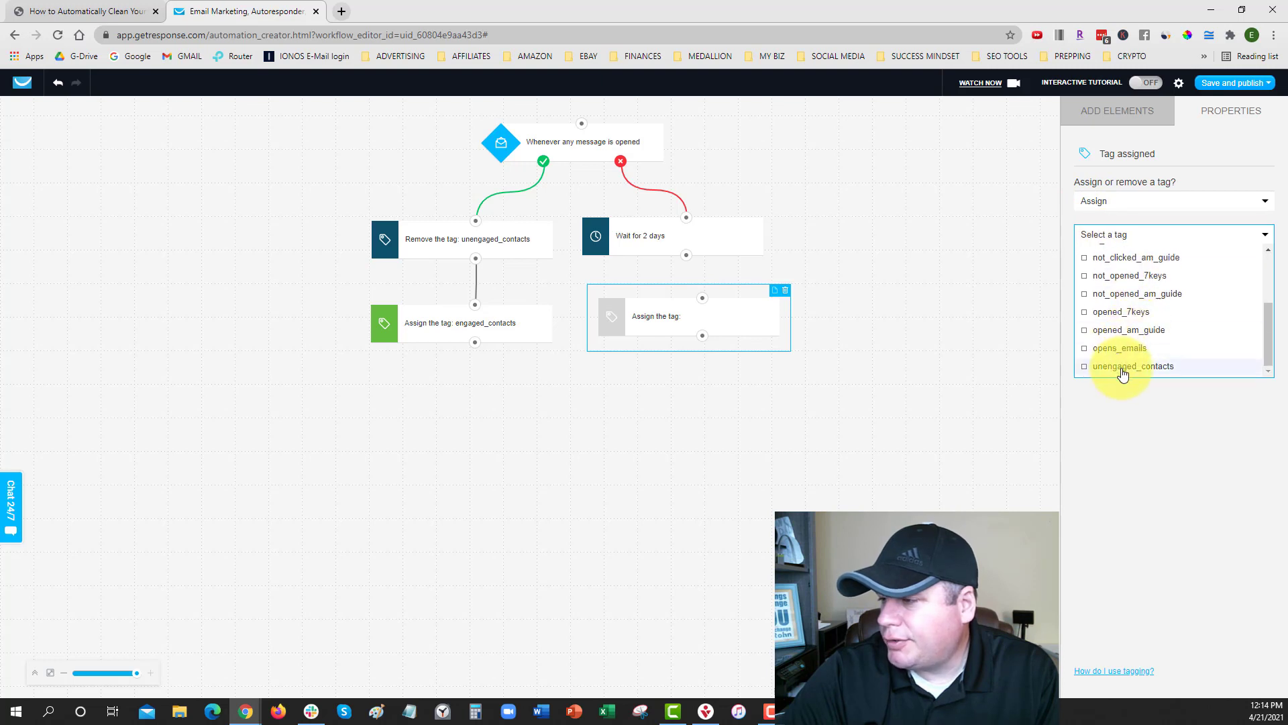
click(1121, 367)
click(848, 292)
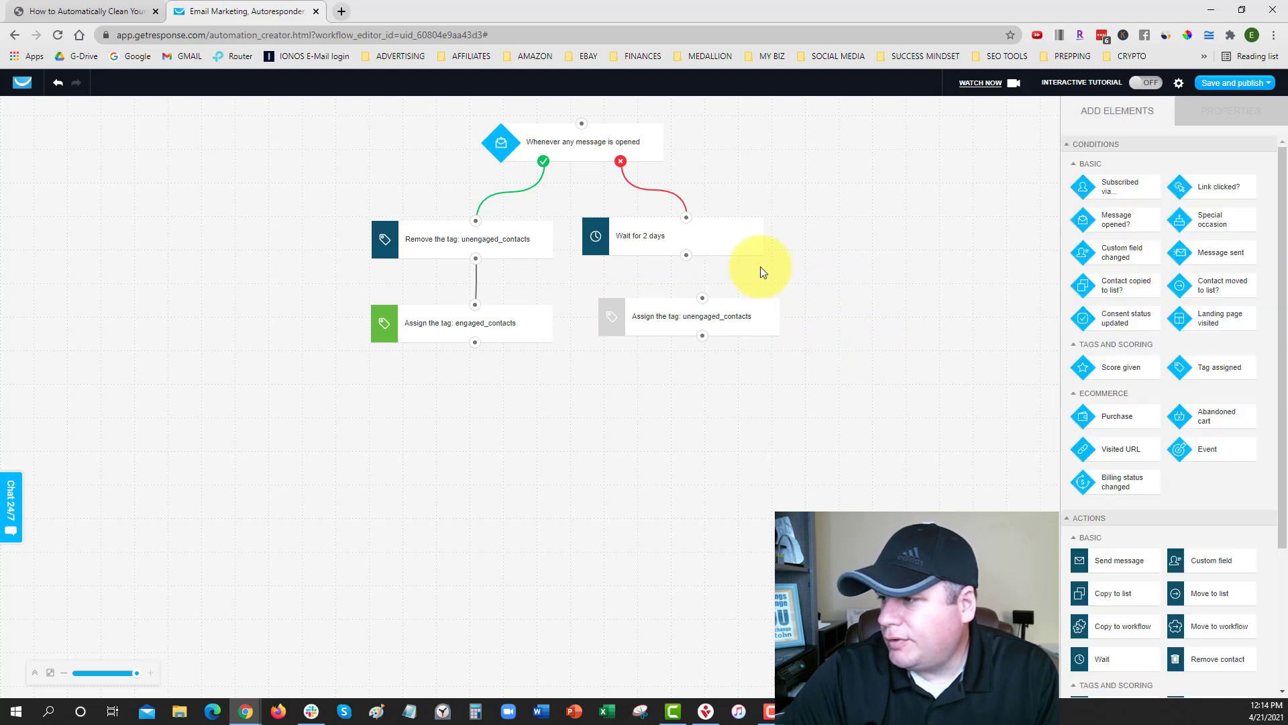
Connect the 2-day Wait action to the unengaged_contacts tag action and set that tag action's tab color to Red.
drag(686, 255, 701, 309)
click(695, 320)
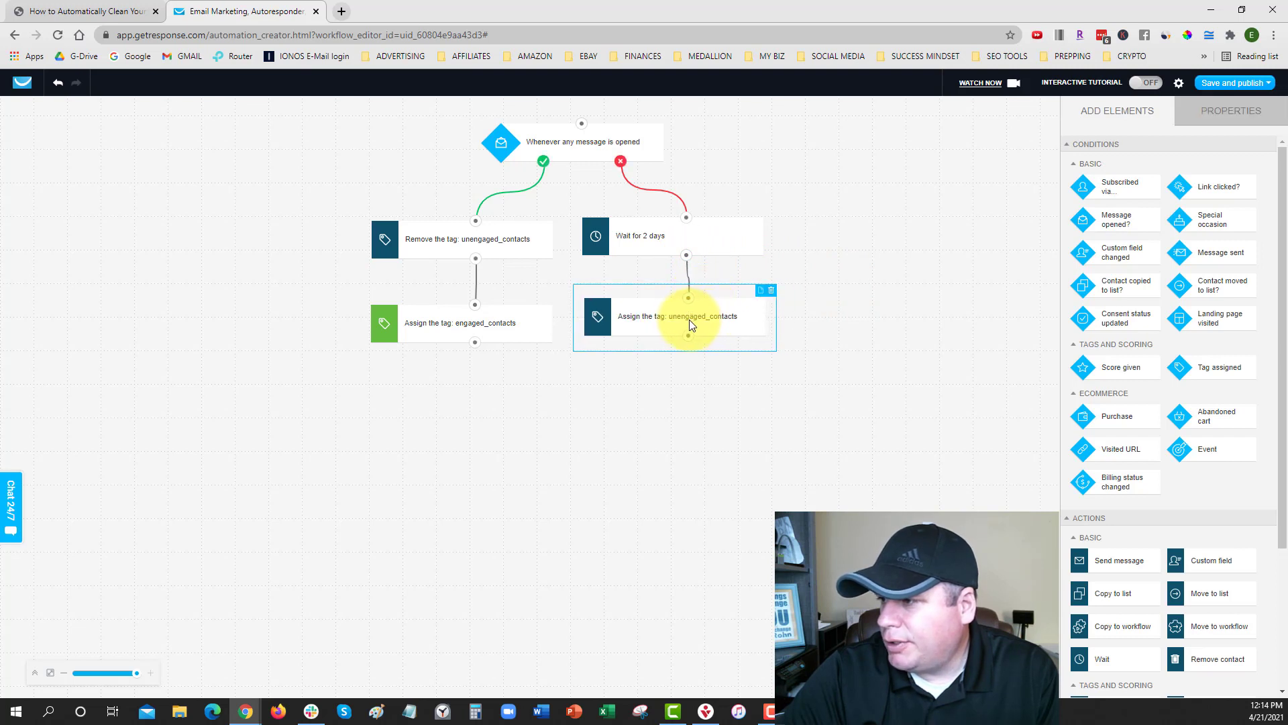
click(691, 327)
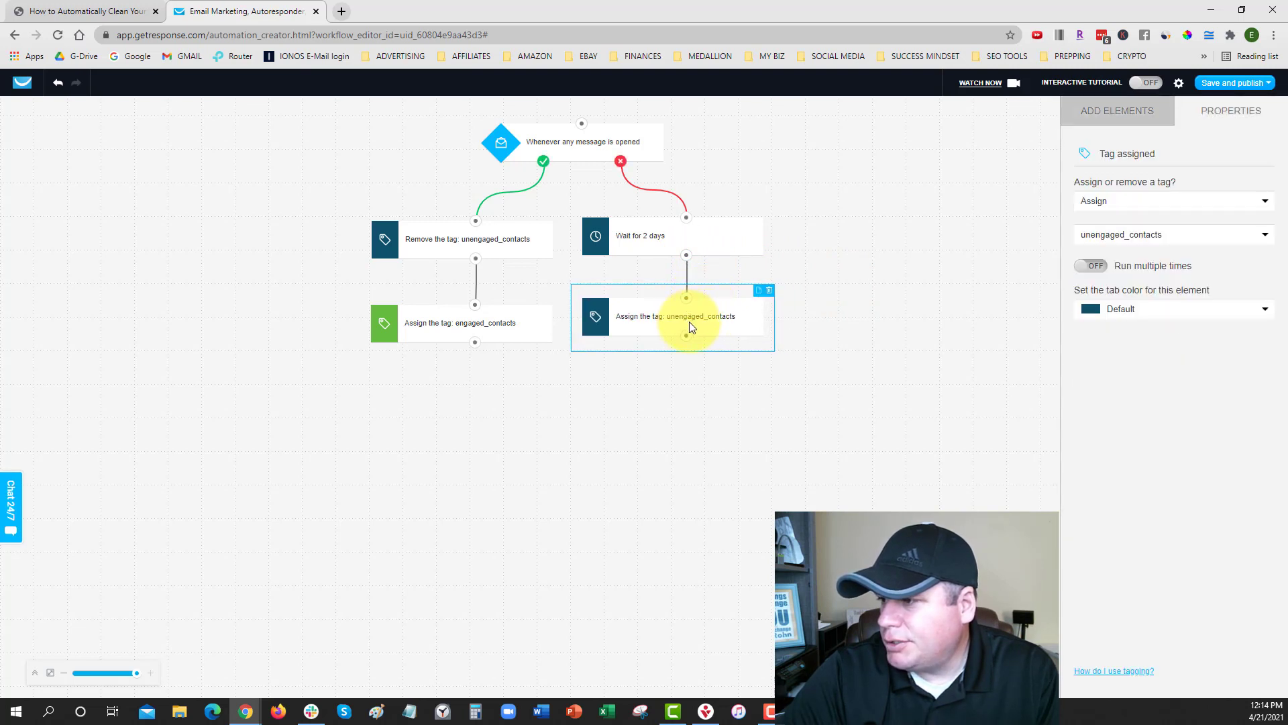
click(1090, 310)
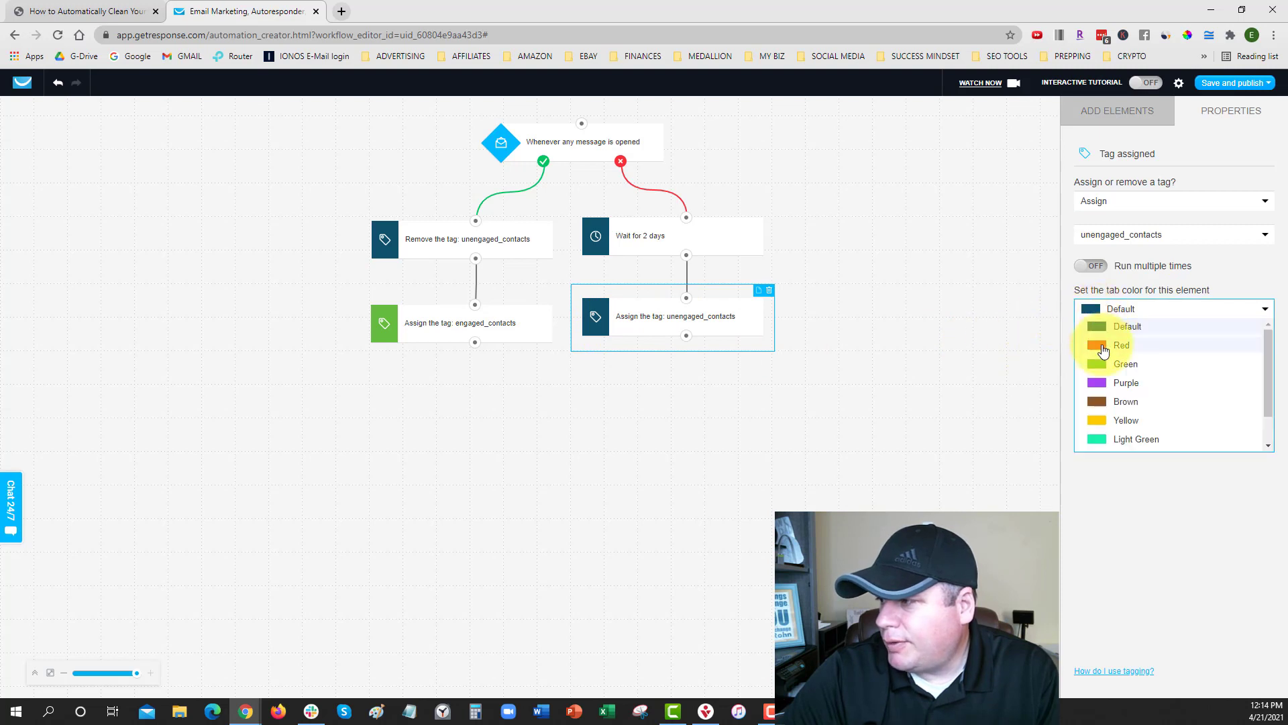
click(1103, 346)
click(411, 399)
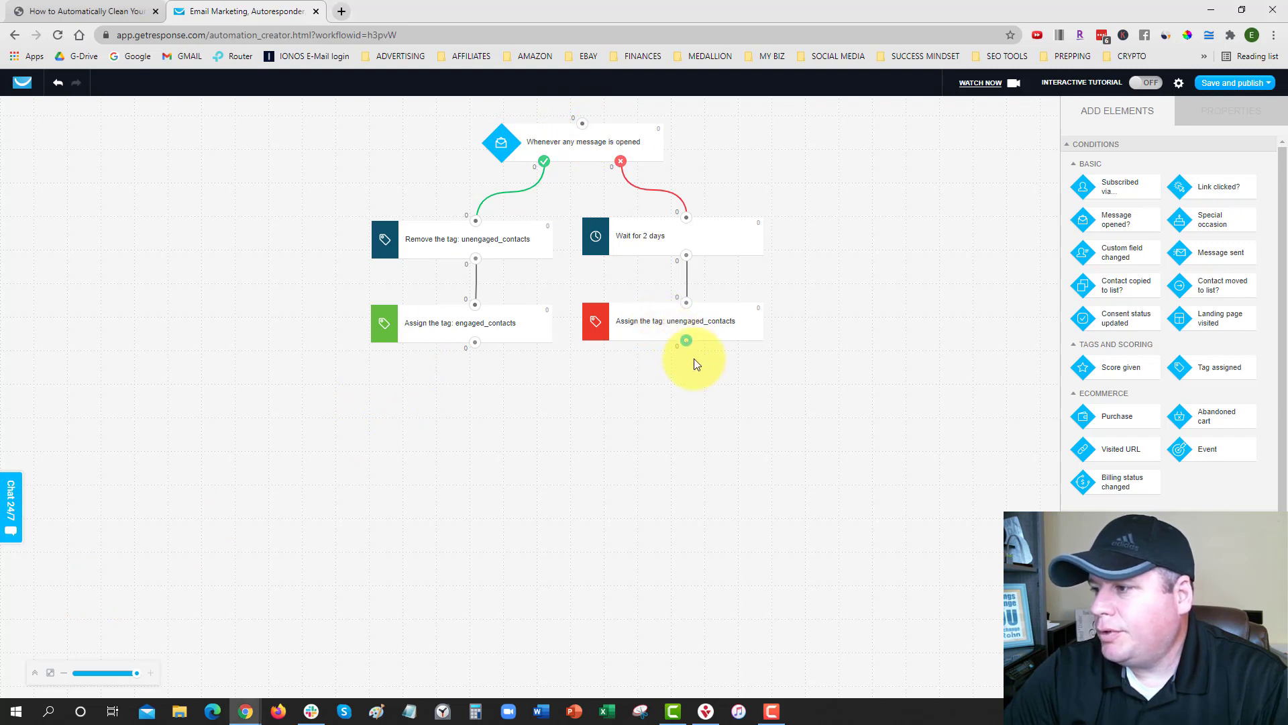
Try to loop the unengaged_contacts tag action's output back to the message-opened condition's input and publish the workflow.
drag(875, 287, 582, 124)
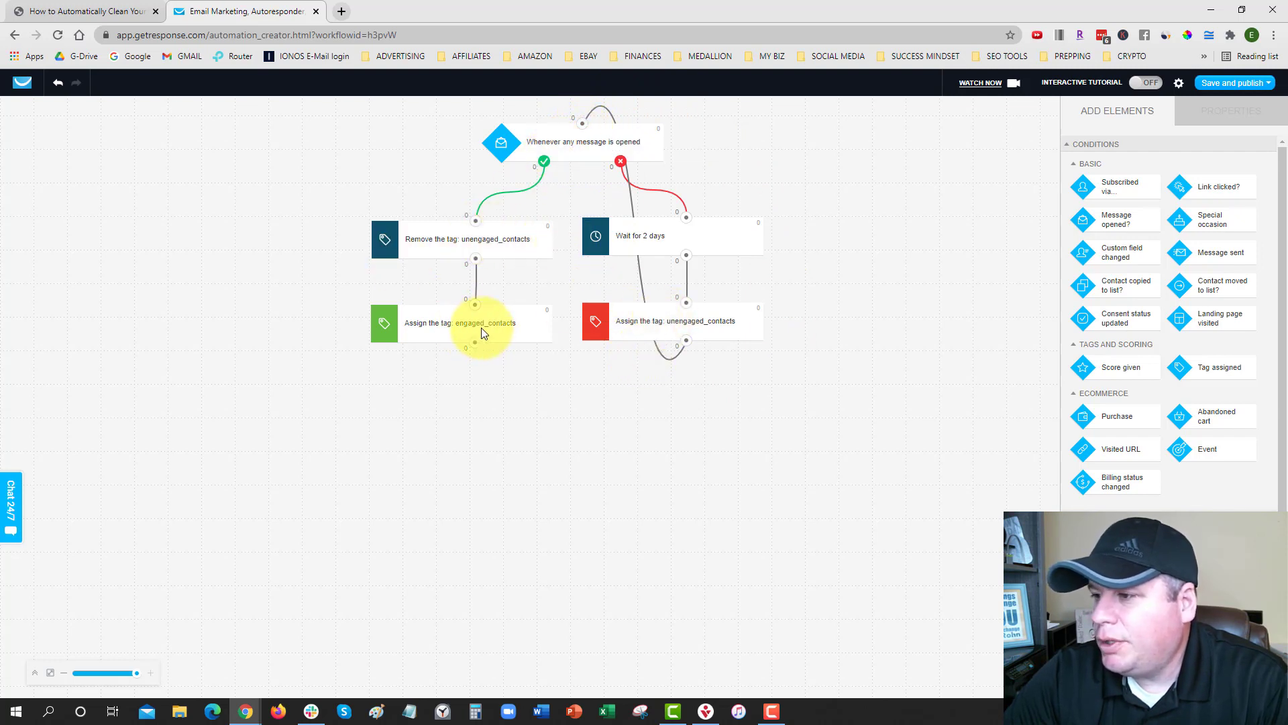
click(586, 149)
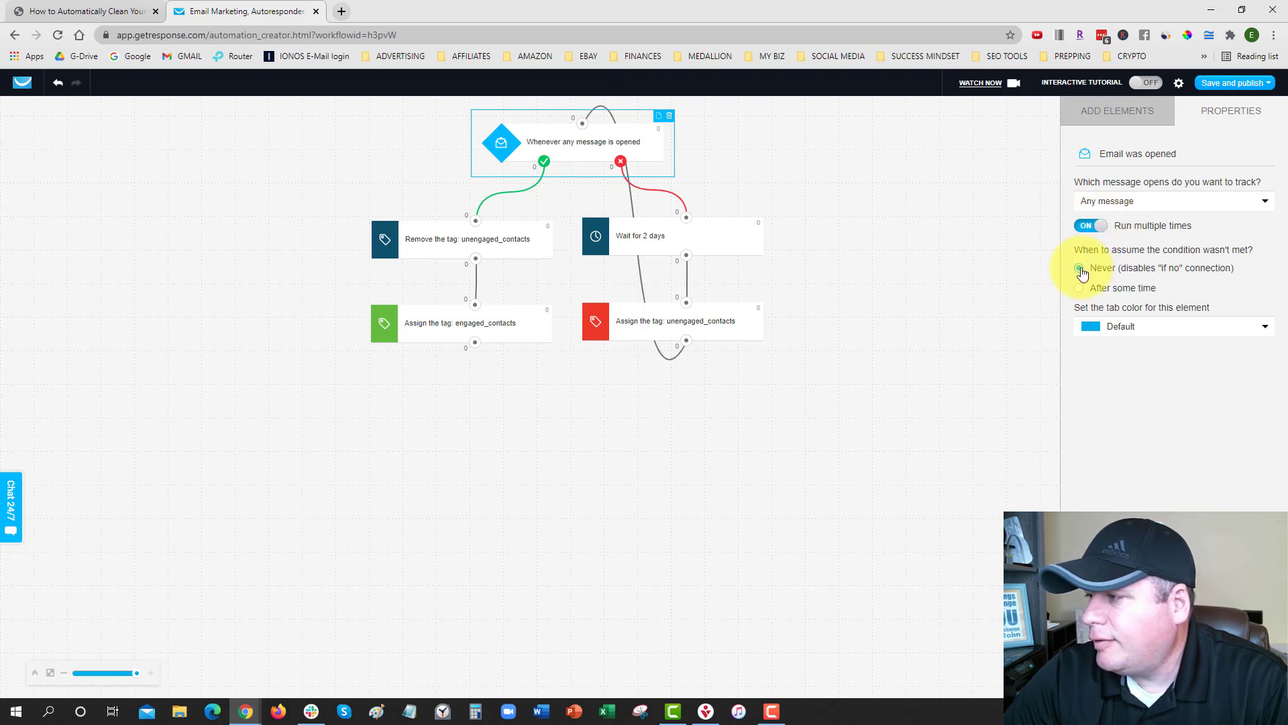
click(796, 236)
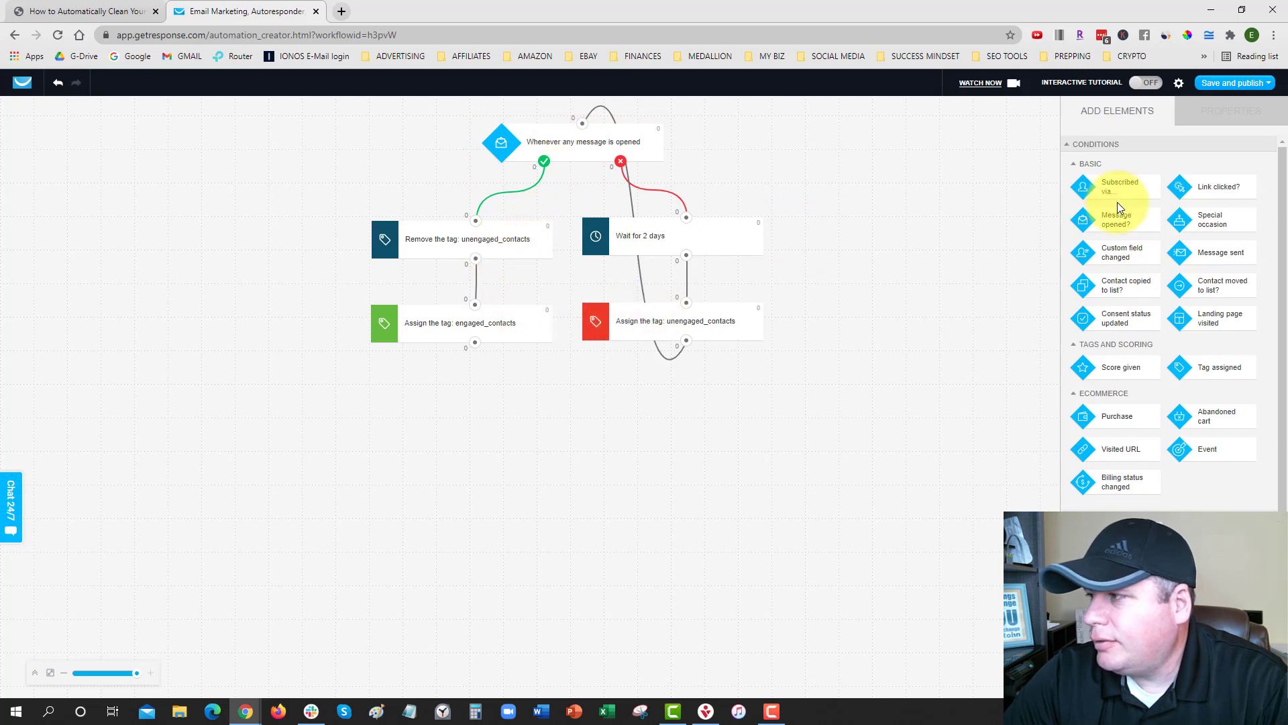
click(1237, 83)
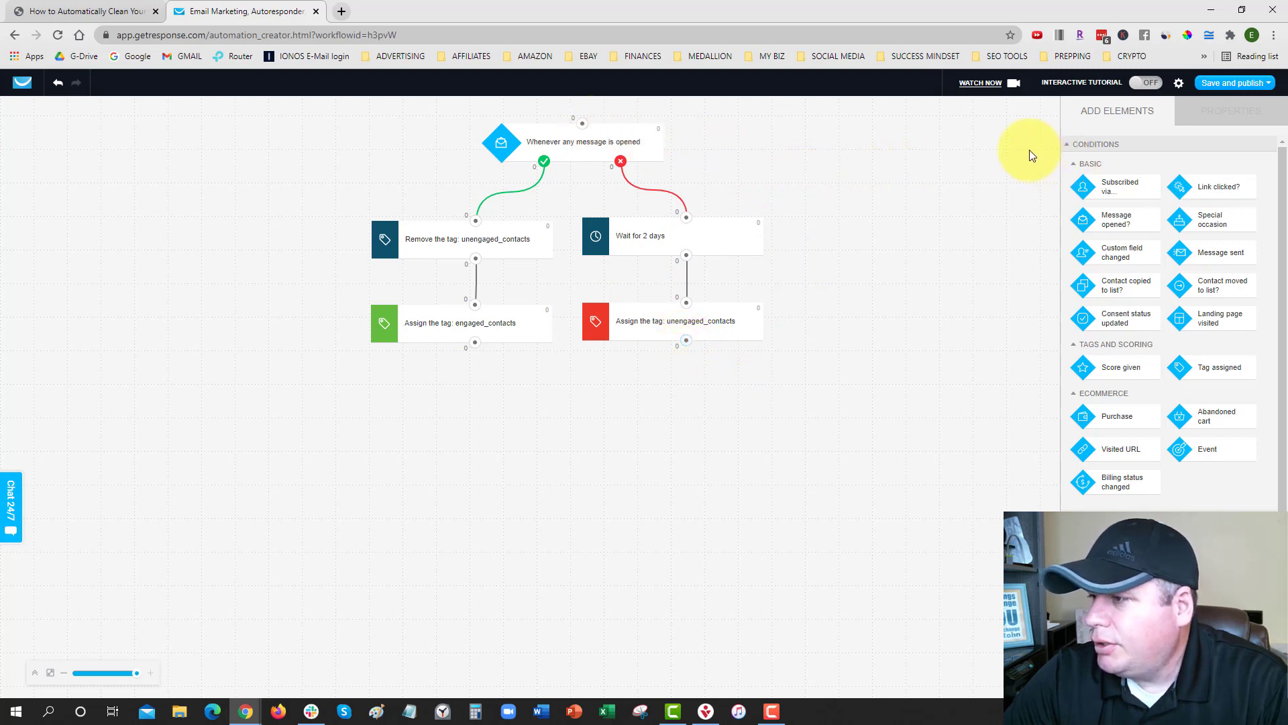
Save and publish the engaged/unengaged workflow and return to the list of all workflows.
click(1229, 83)
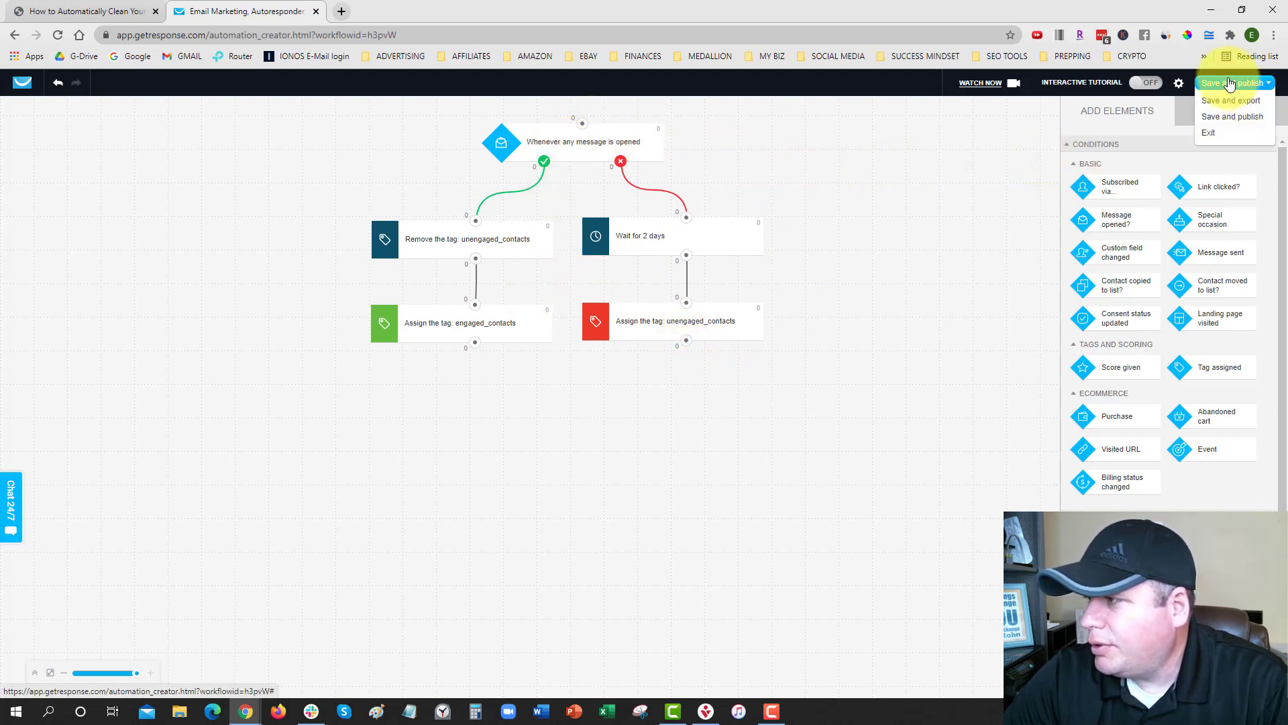
click(1242, 122)
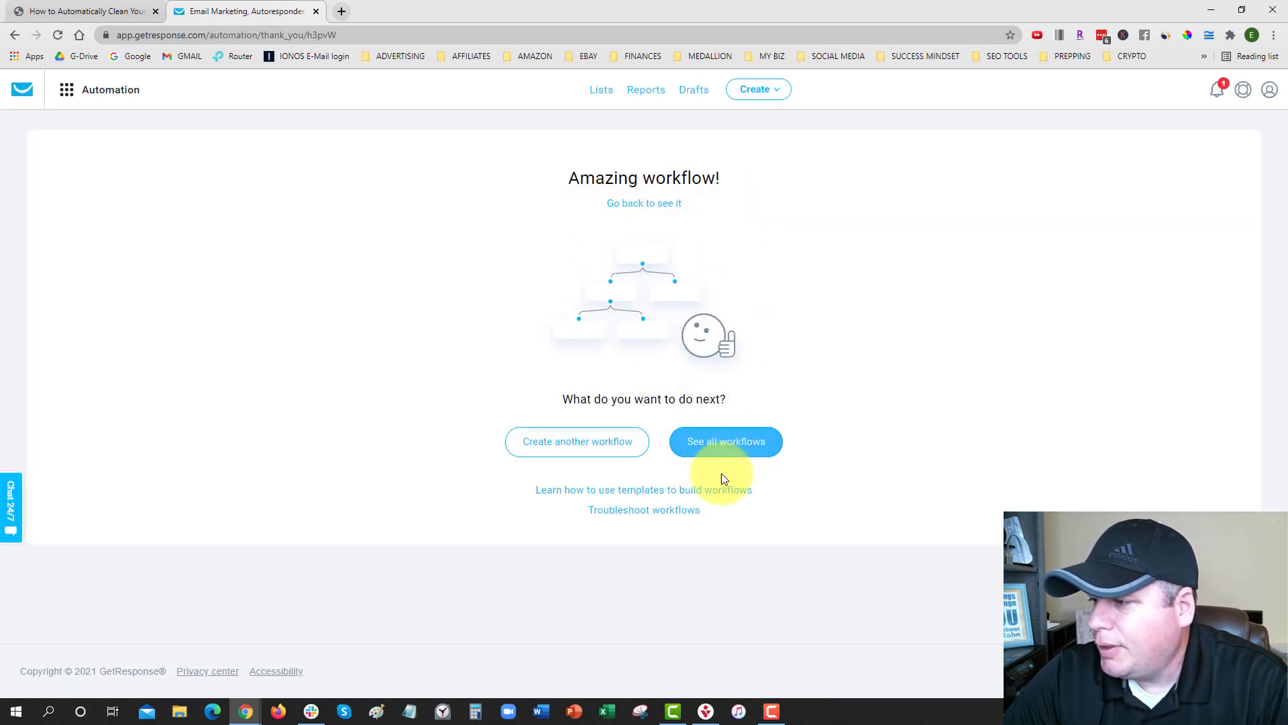
click(719, 449)
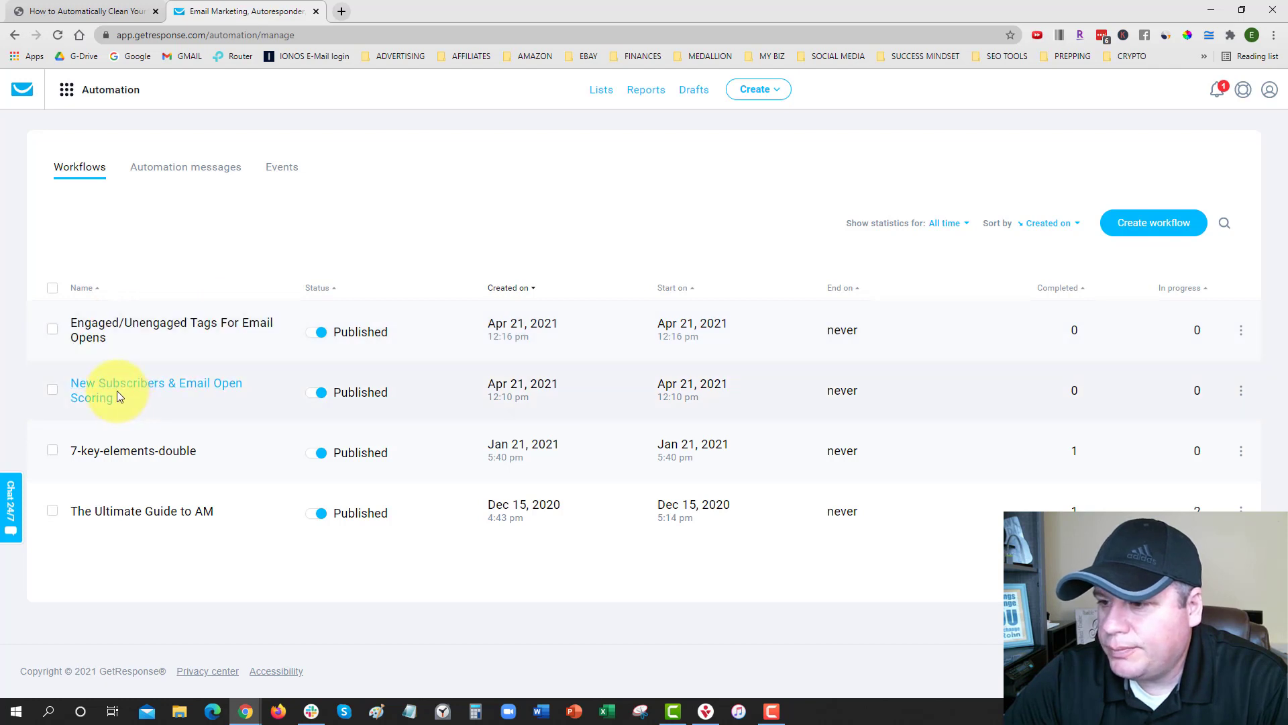
Examine the blog article's section on moving contacts to an unengaged list, and check the account's contact lists for unengaged_subscribers_es.
click(67, 11)
scroll(436, 187, down, 7)
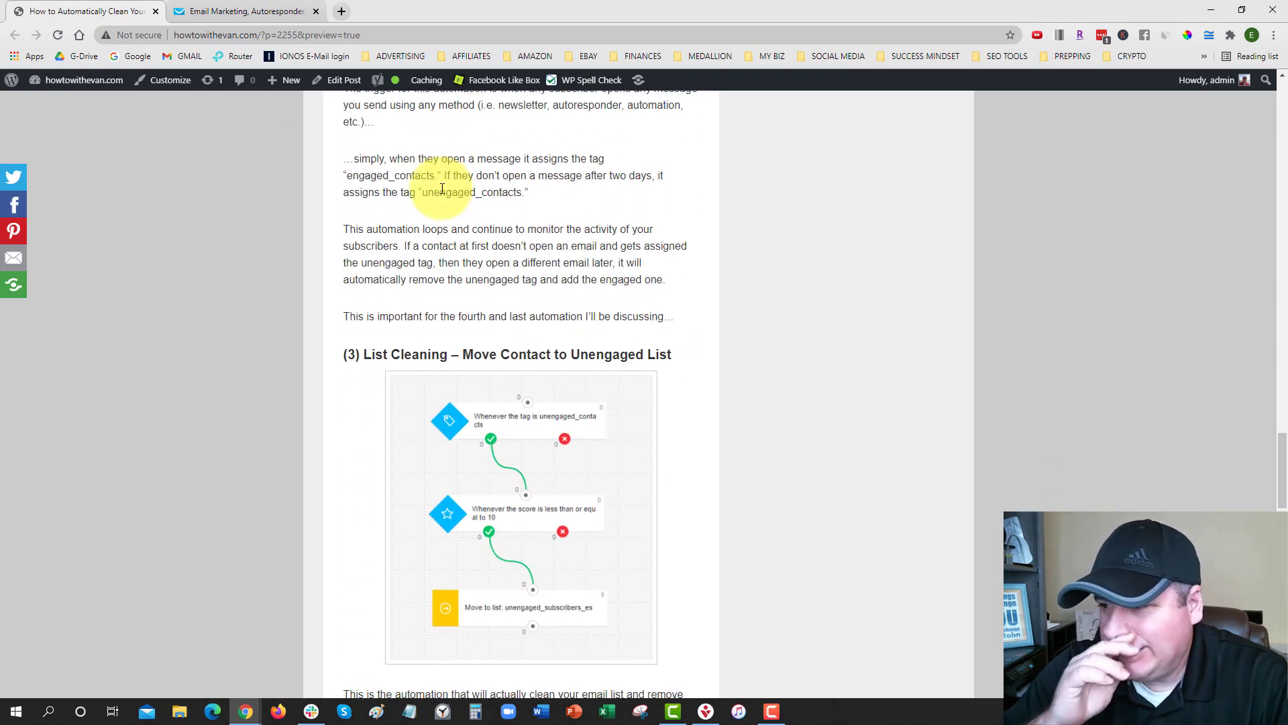
scroll(444, 176, down, 1)
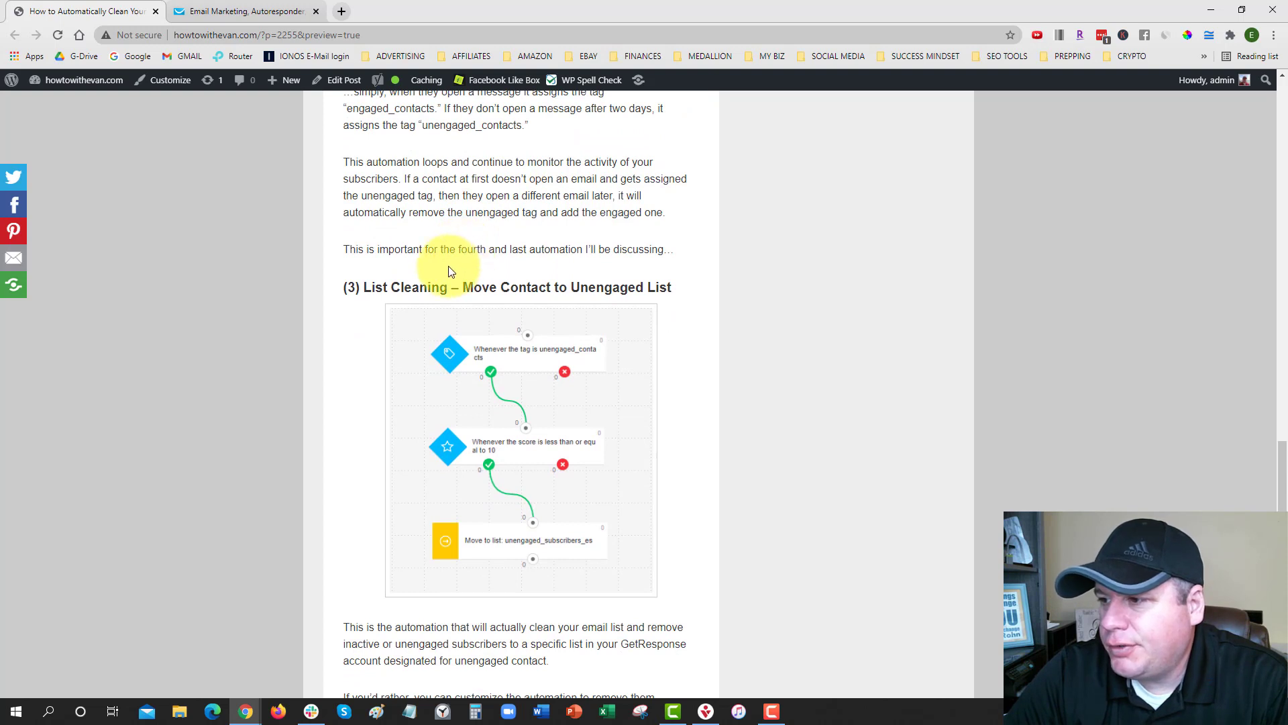
scroll(430, 259, down, 1)
drag(365, 221, 676, 216)
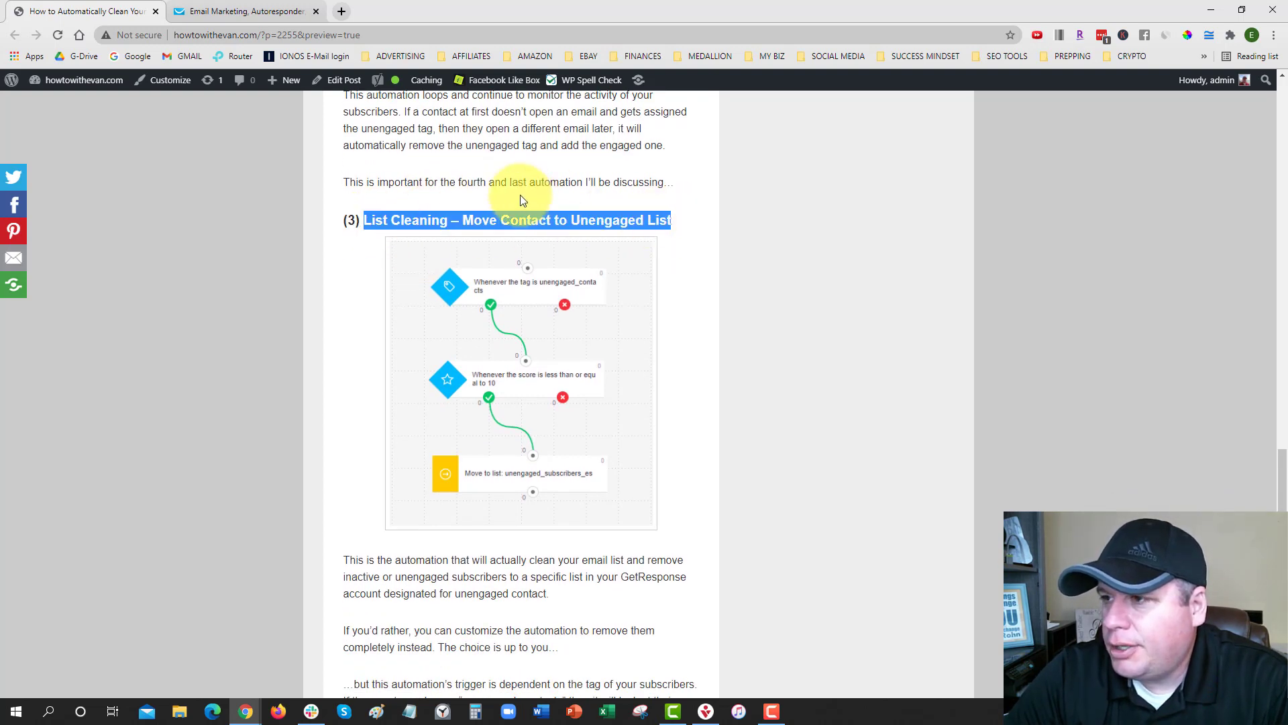
click(226, 8)
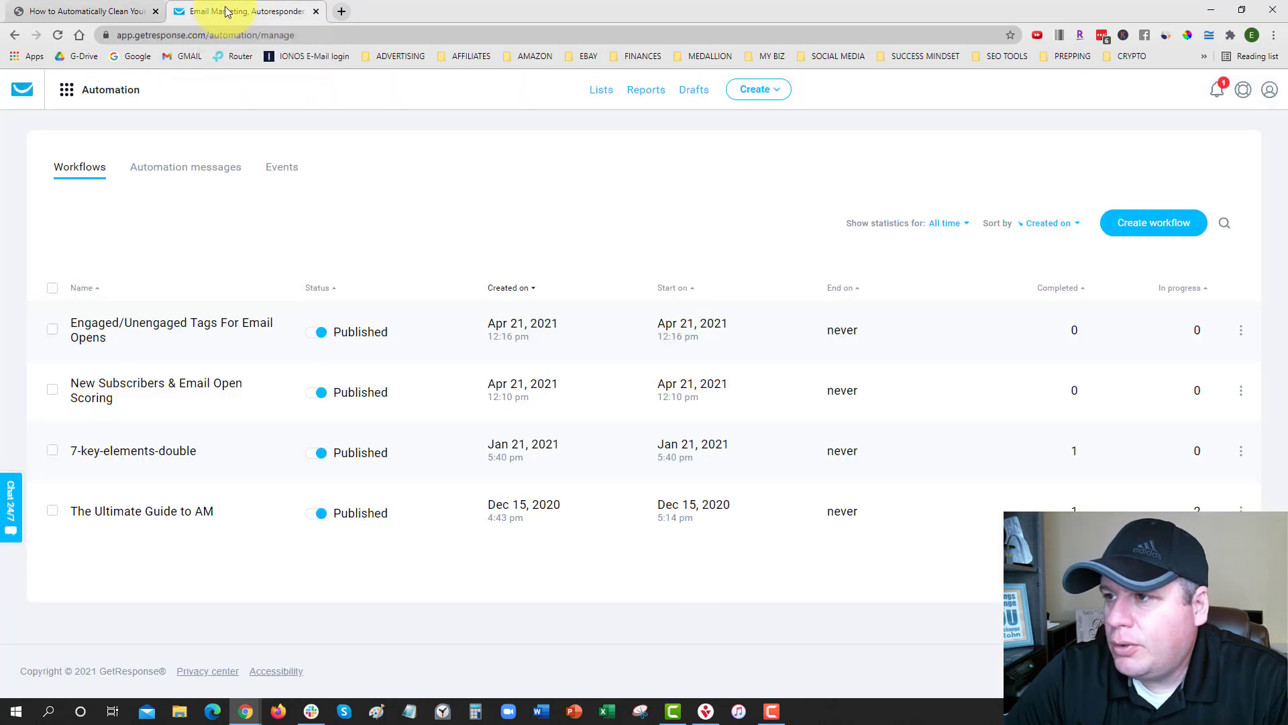
click(602, 92)
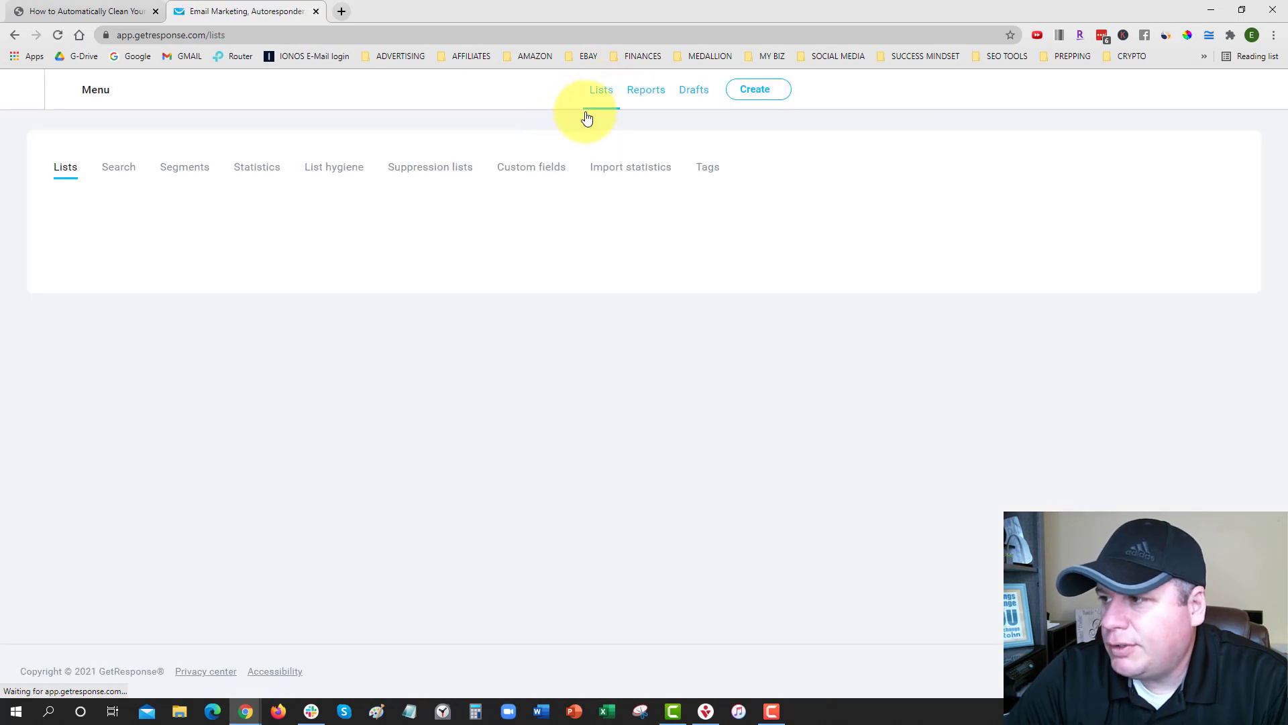
scroll(210, 469, down, 2)
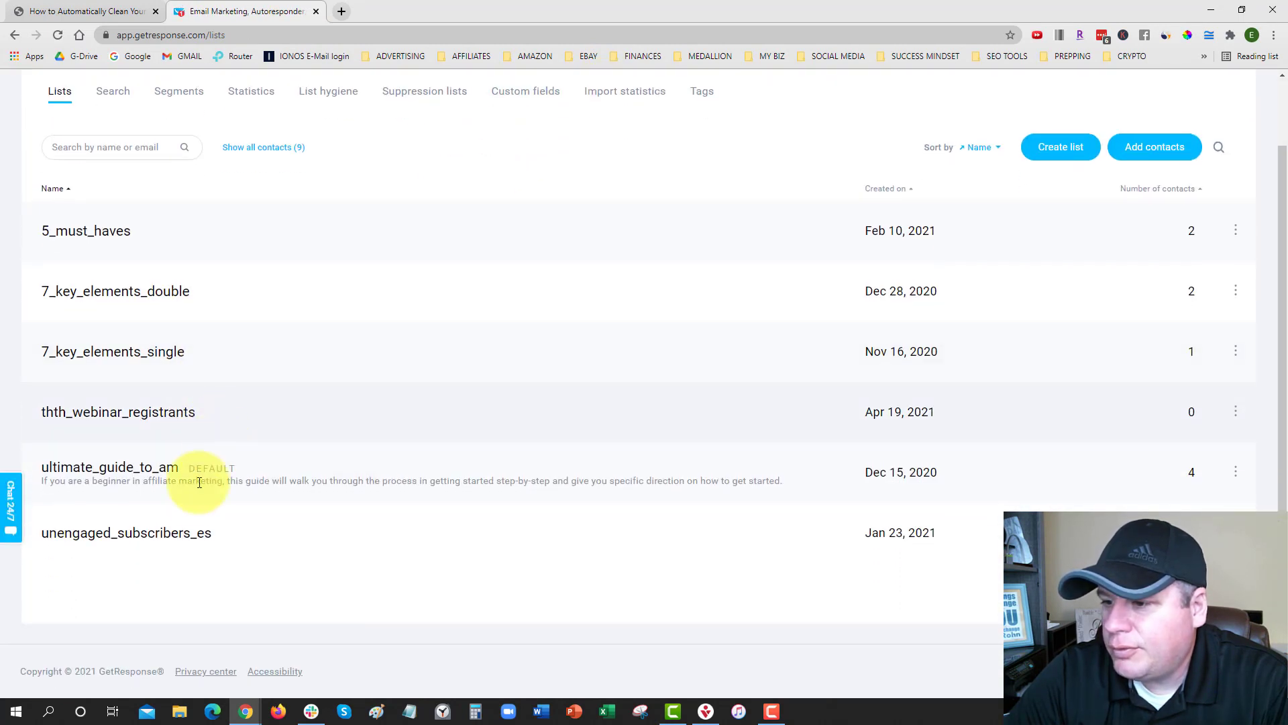
drag(216, 537, 46, 544)
click(71, 560)
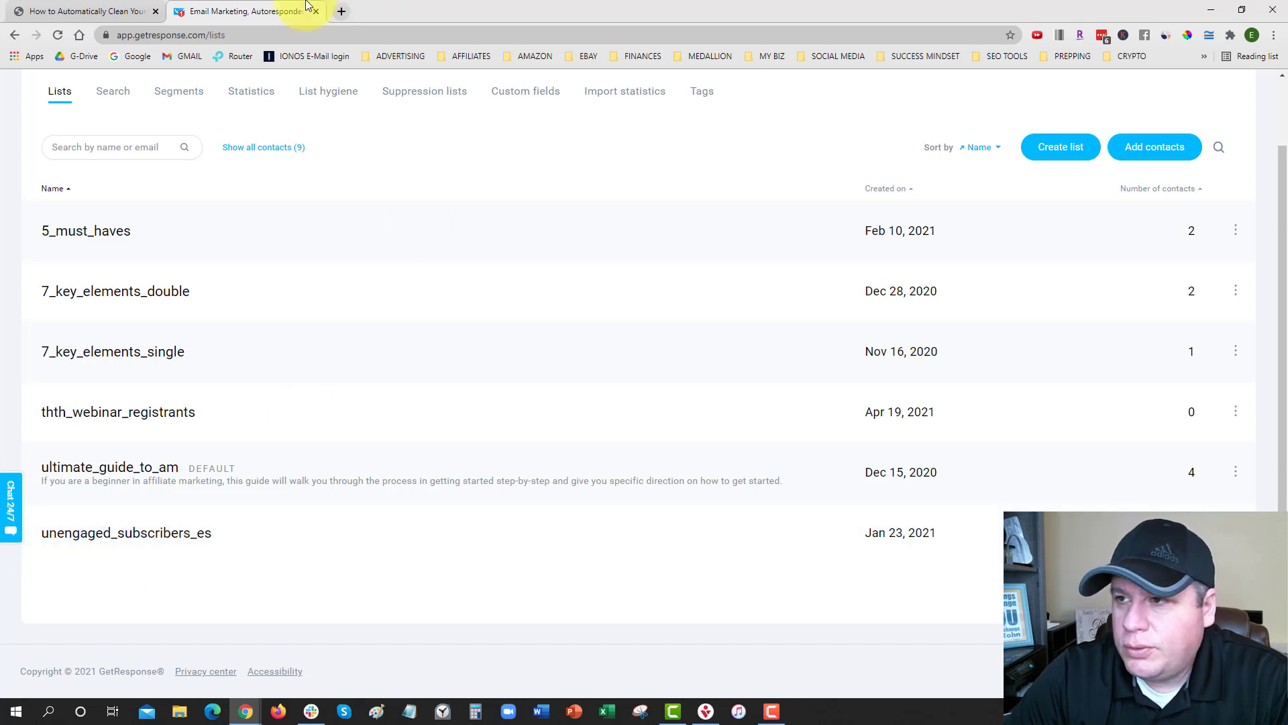
click(135, 14)
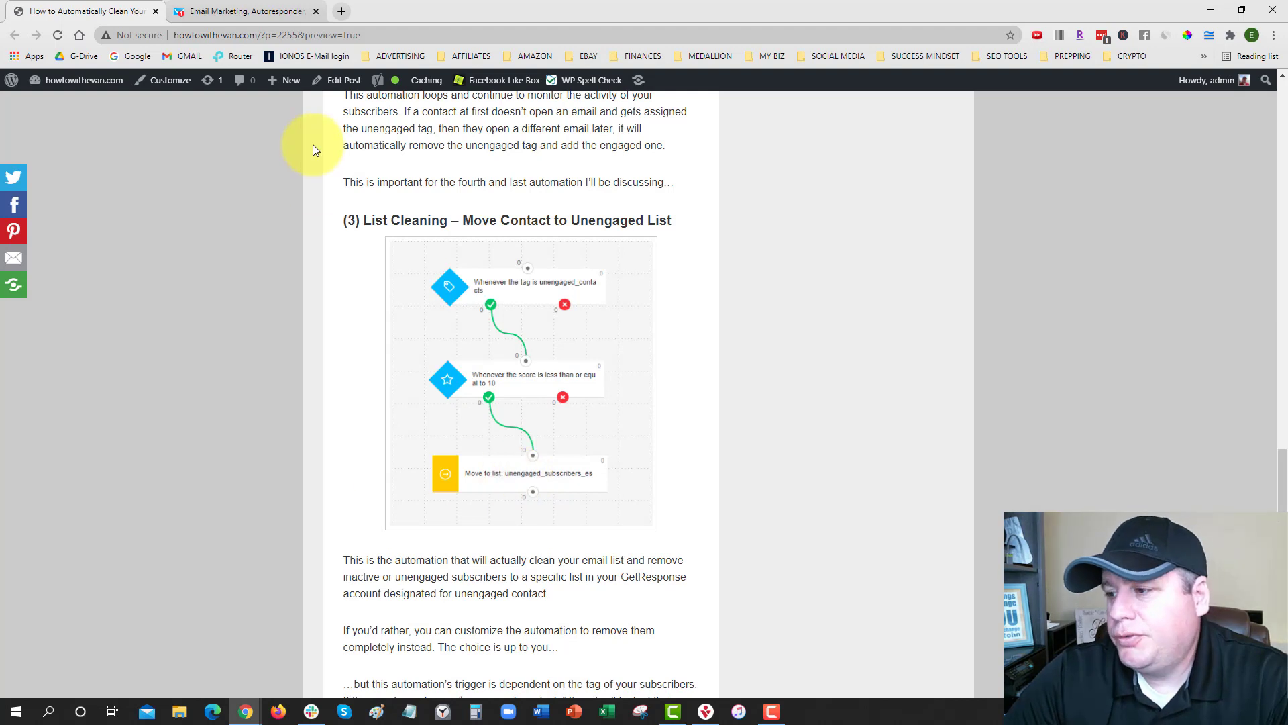
click(259, 15)
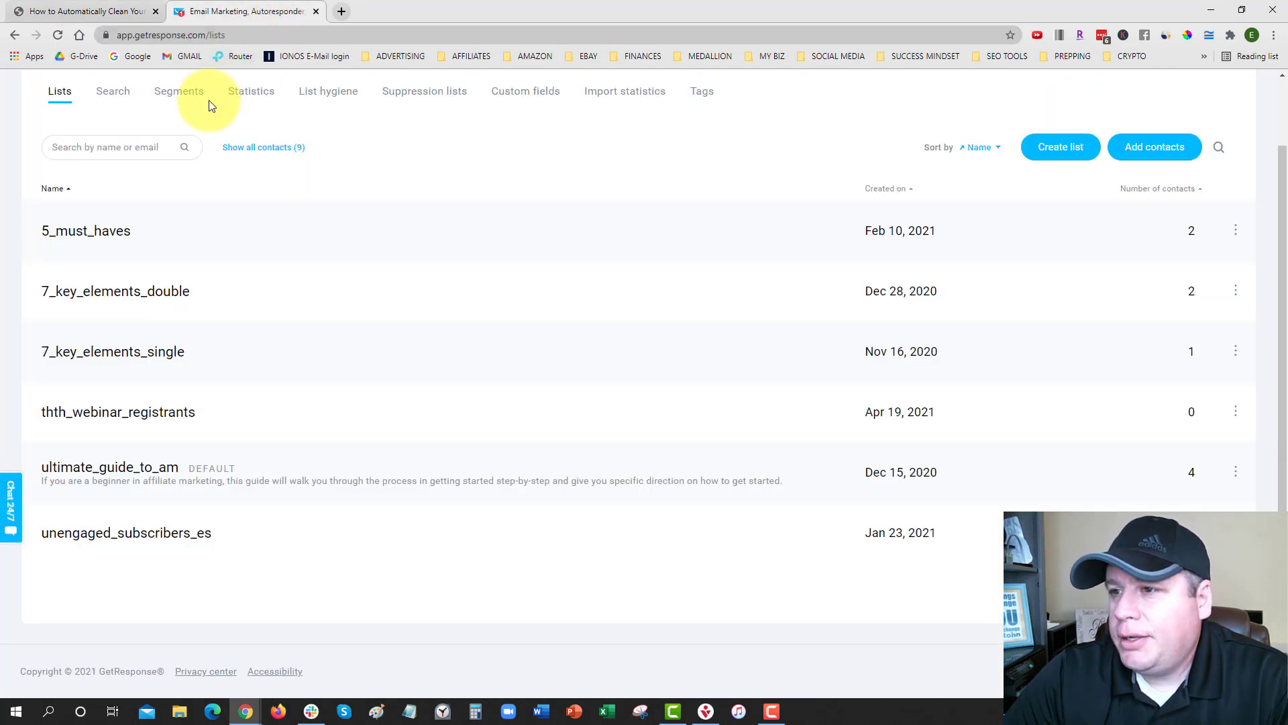
Create a new automation workflow from the Engagement and retention template "List cleaning through tags and scores".
scroll(264, 269, up, 2)
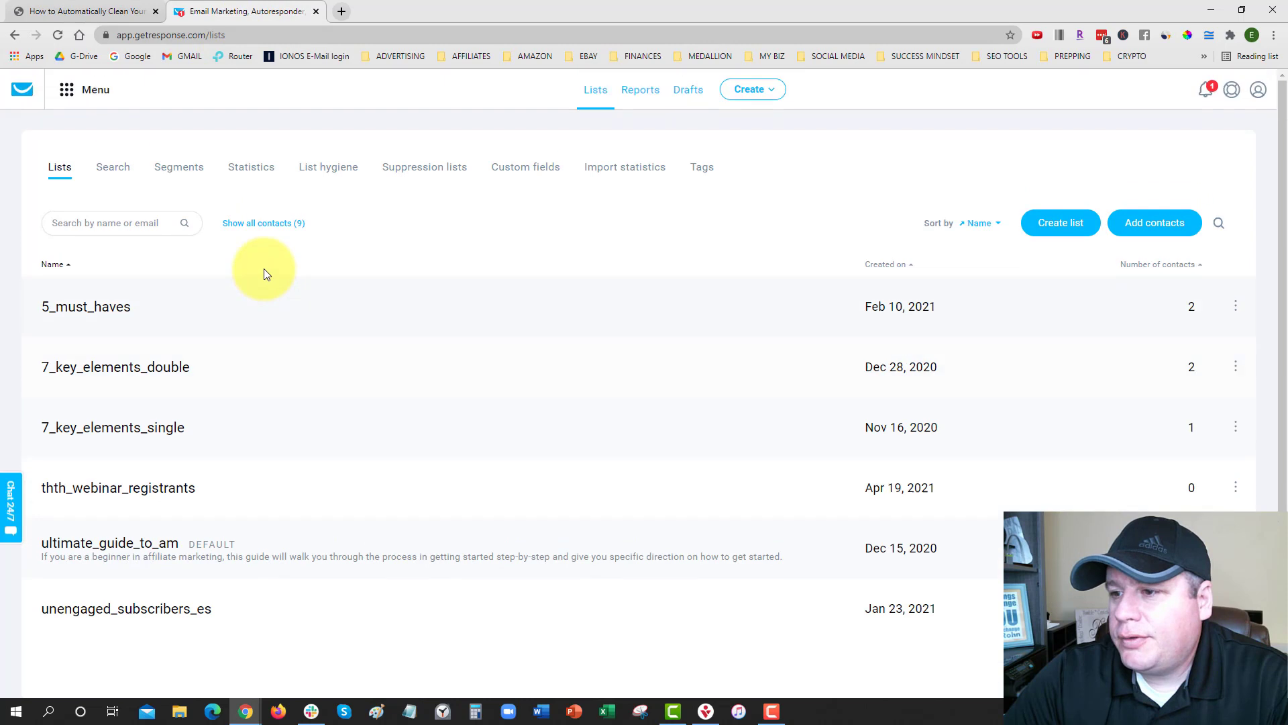
click(67, 89)
click(61, 210)
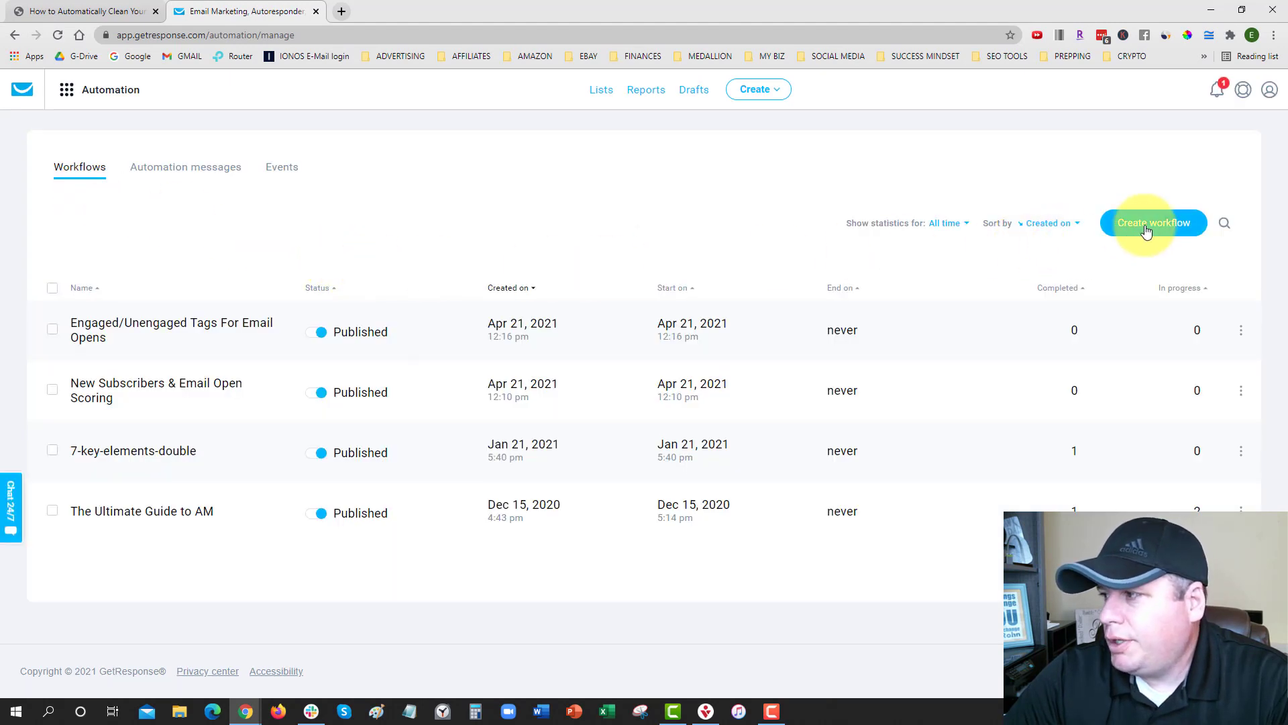
click(1155, 228)
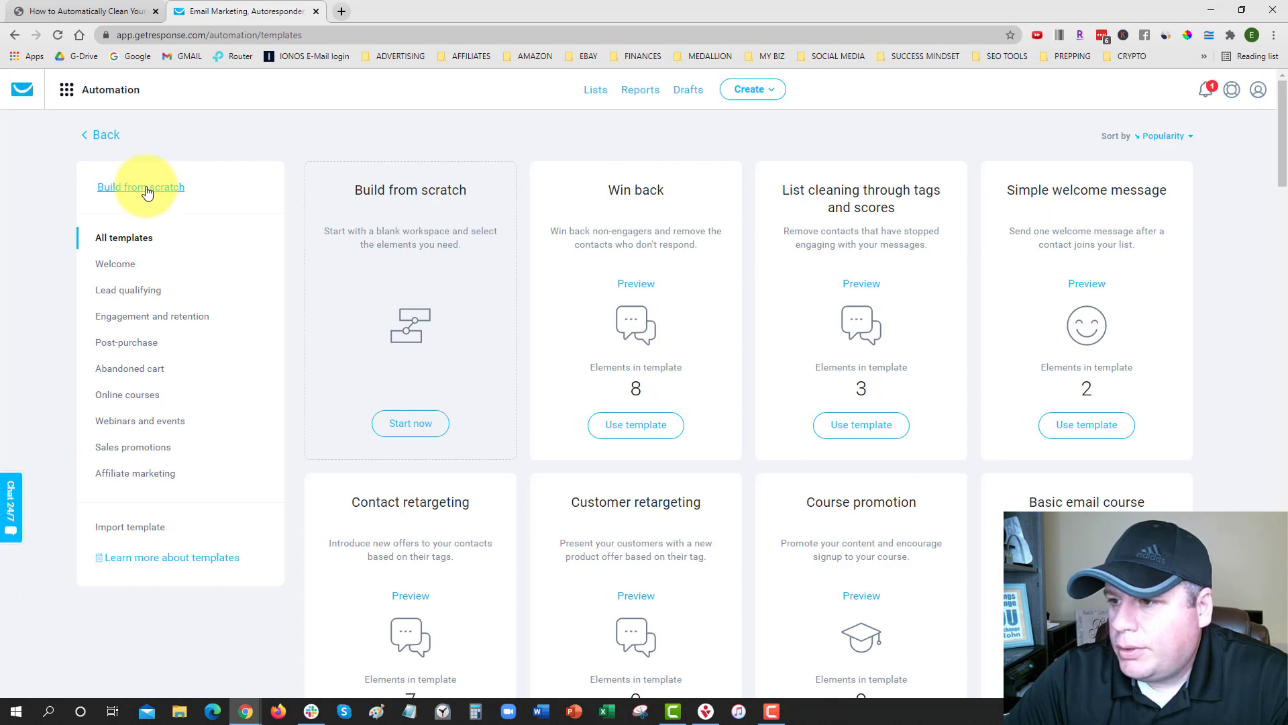
click(129, 319)
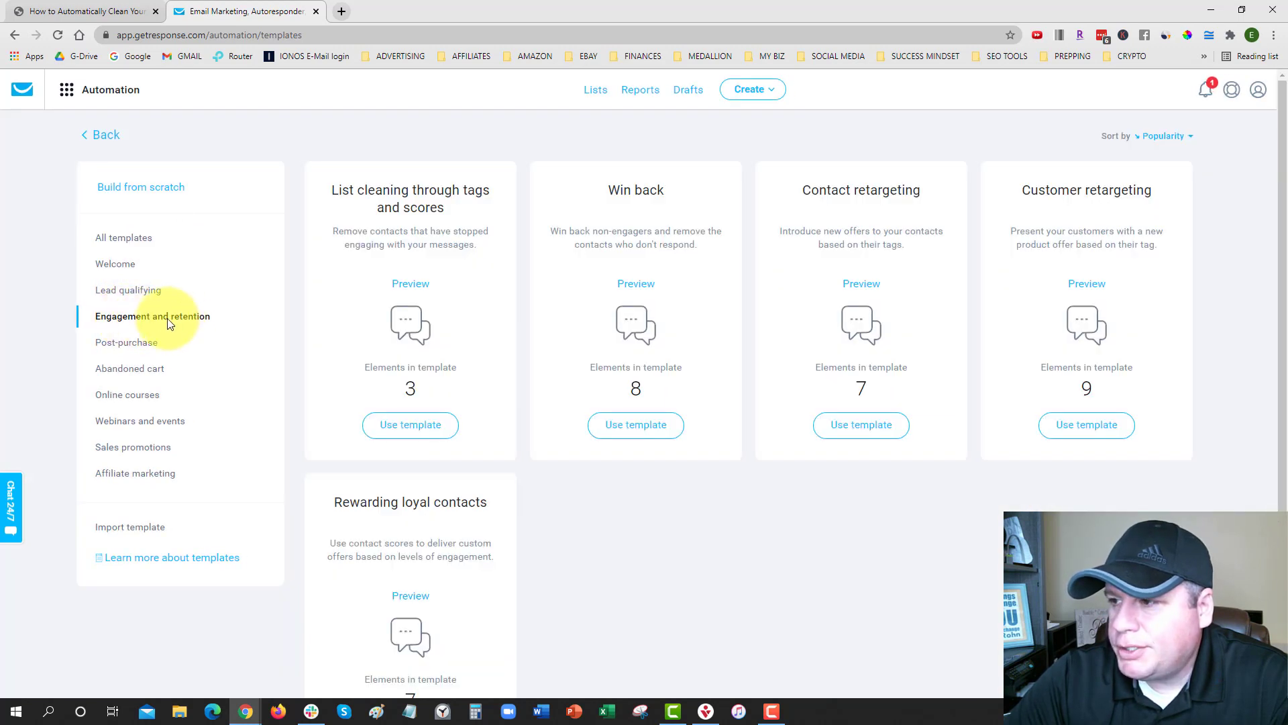
drag(338, 191, 449, 237)
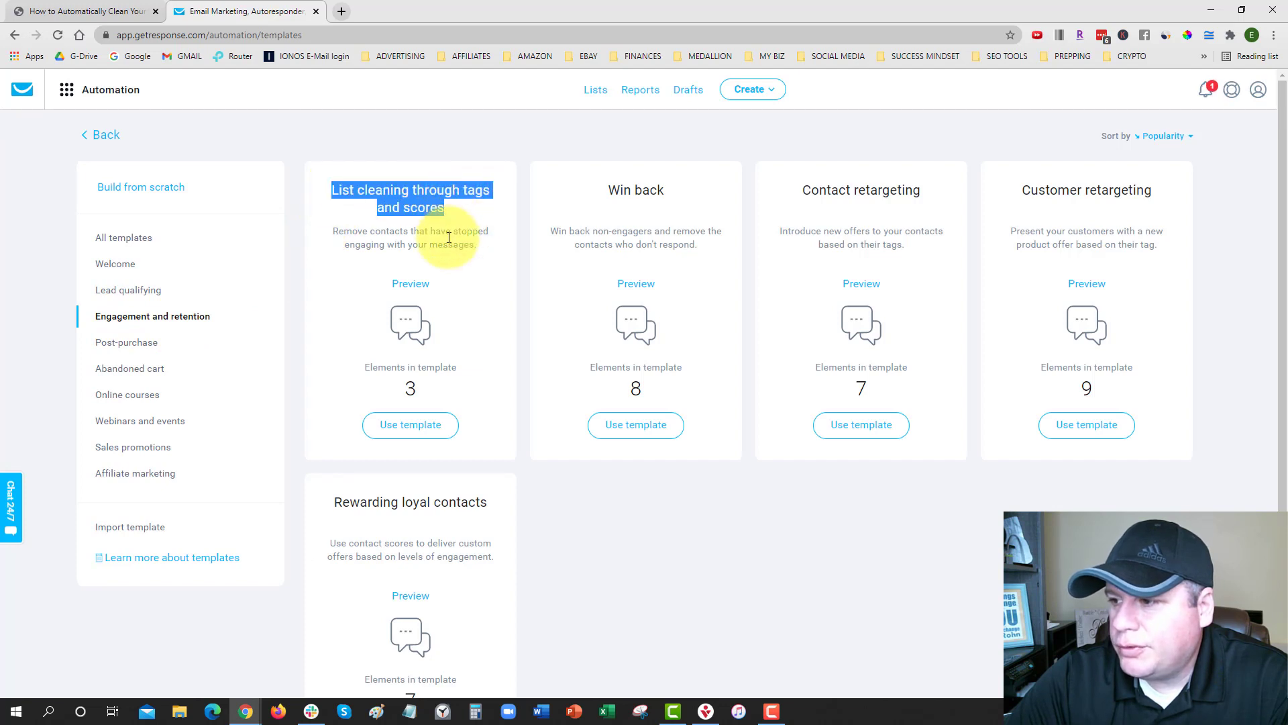
click(412, 429)
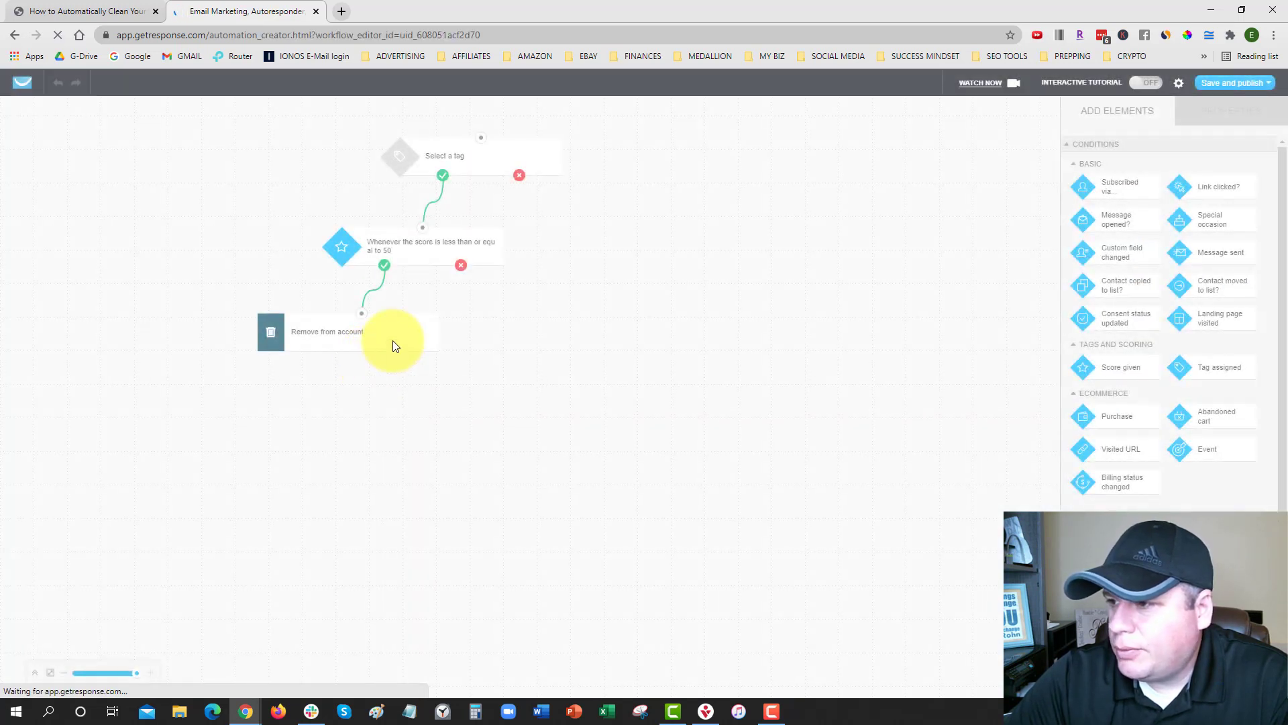
Rearrange the score condition and the remove-contact action into a spaced column beneath the tag condition.
drag(404, 338, 551, 393)
drag(458, 249, 502, 260)
click(488, 386)
drag(489, 388, 468, 385)
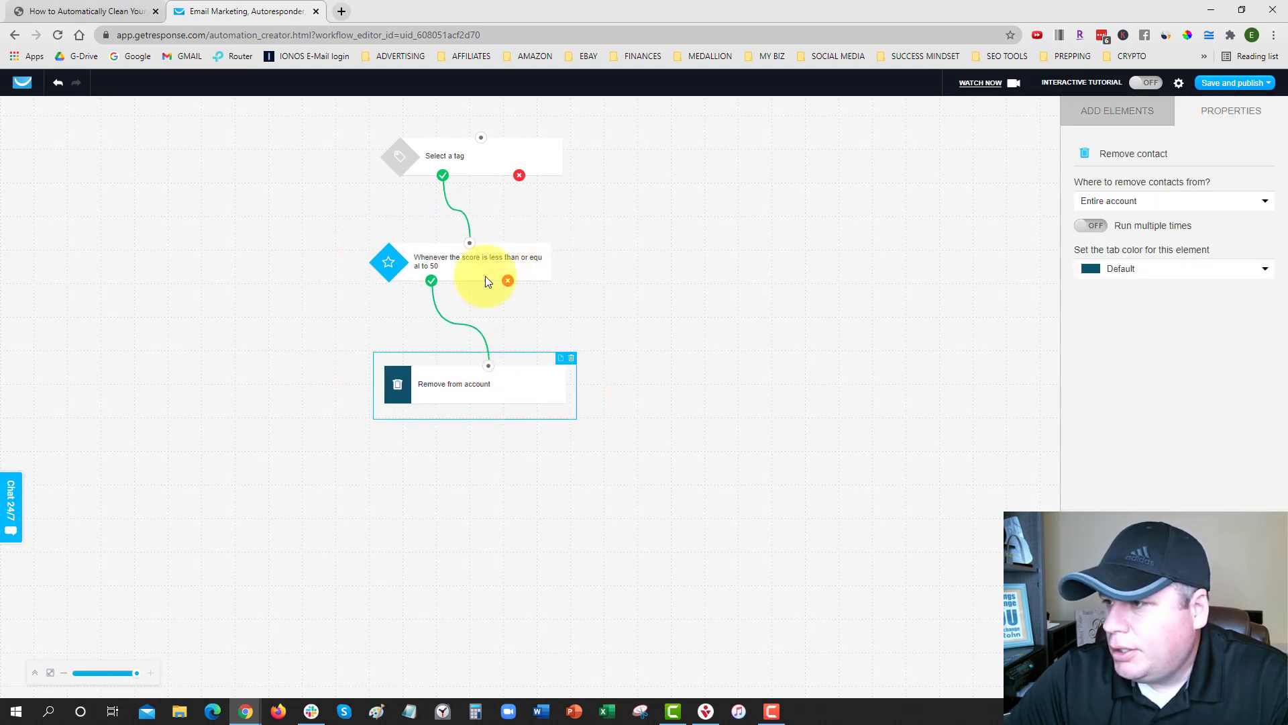
Set the tag condition at the start of the workflow to wait for the unengaged_contacts tag.
click(480, 163)
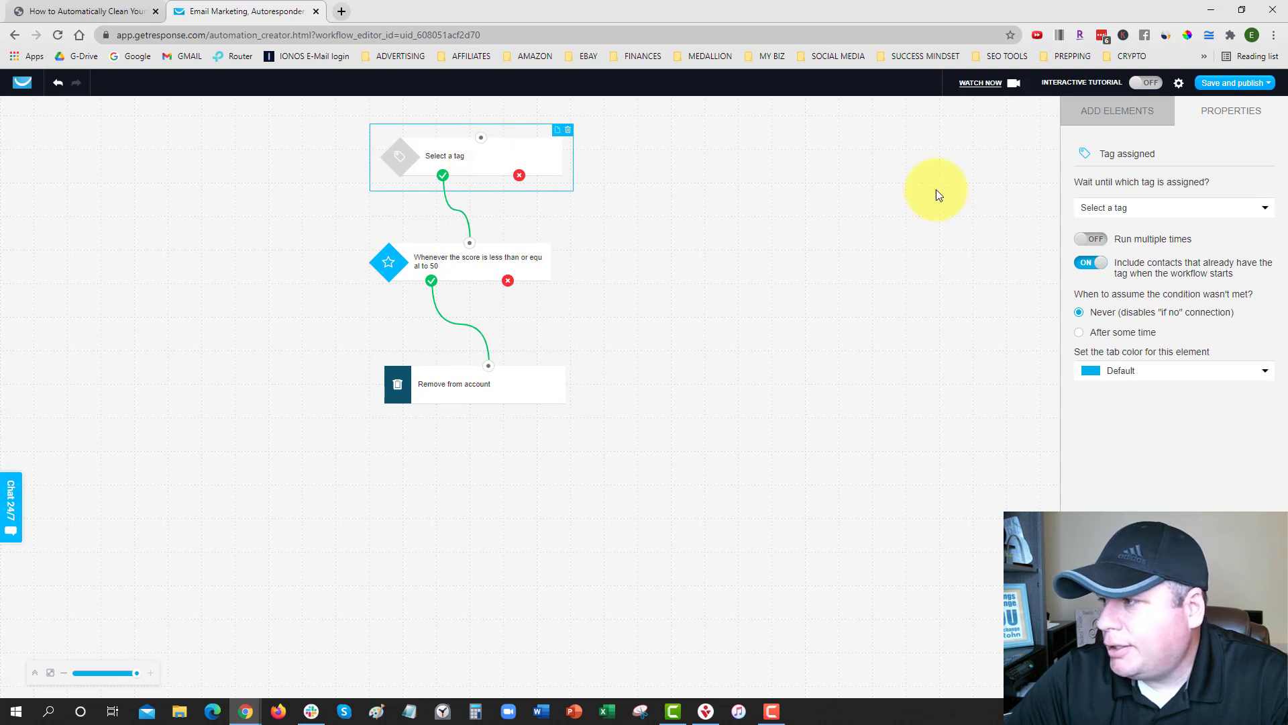
click(1150, 207)
scroll(1141, 288, down, 3)
scroll(1133, 299, down, 1)
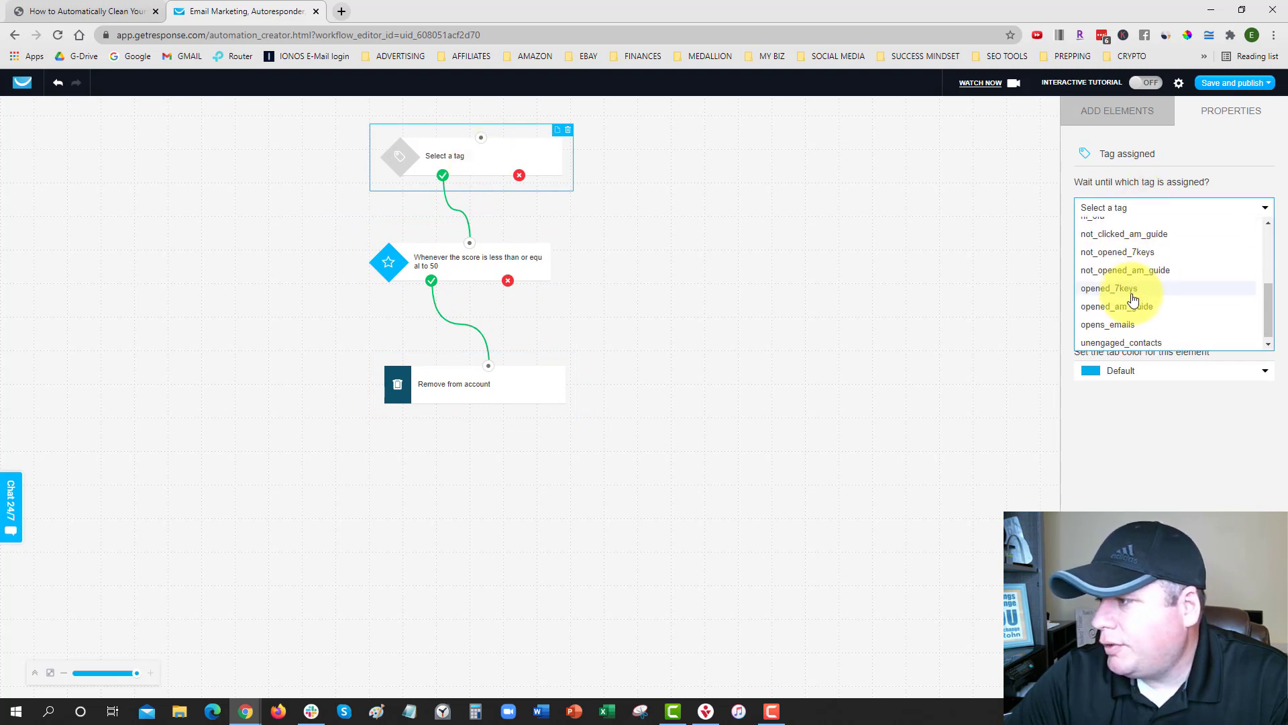
click(1127, 340)
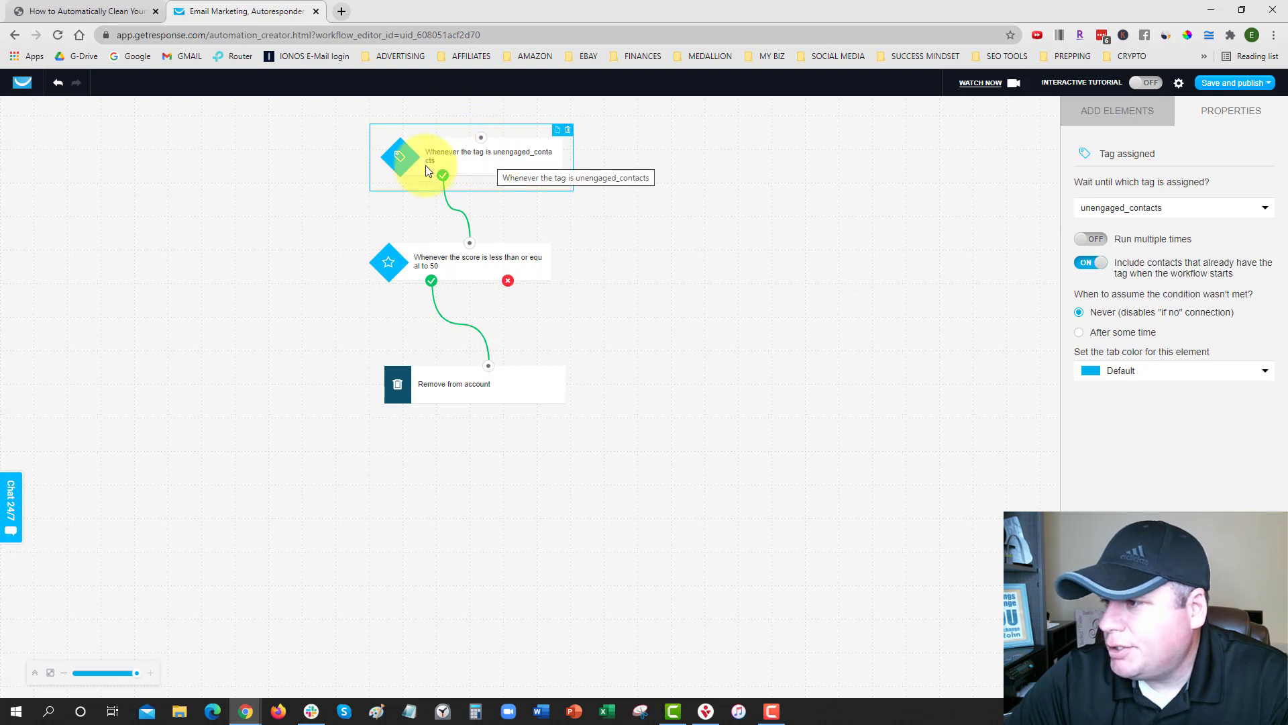
Set the score condition to less than or equal to 10 and nudge it slightly under the tag condition.
click(461, 269)
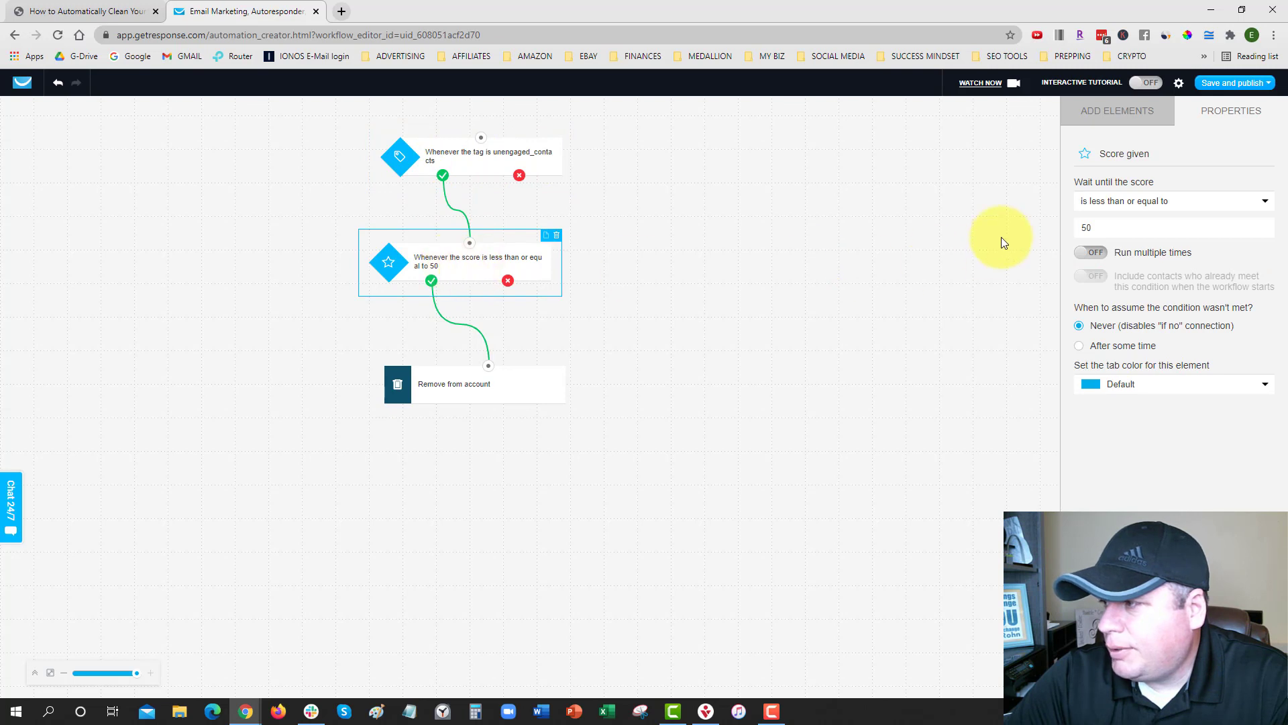
double_click(1092, 227)
text(10)
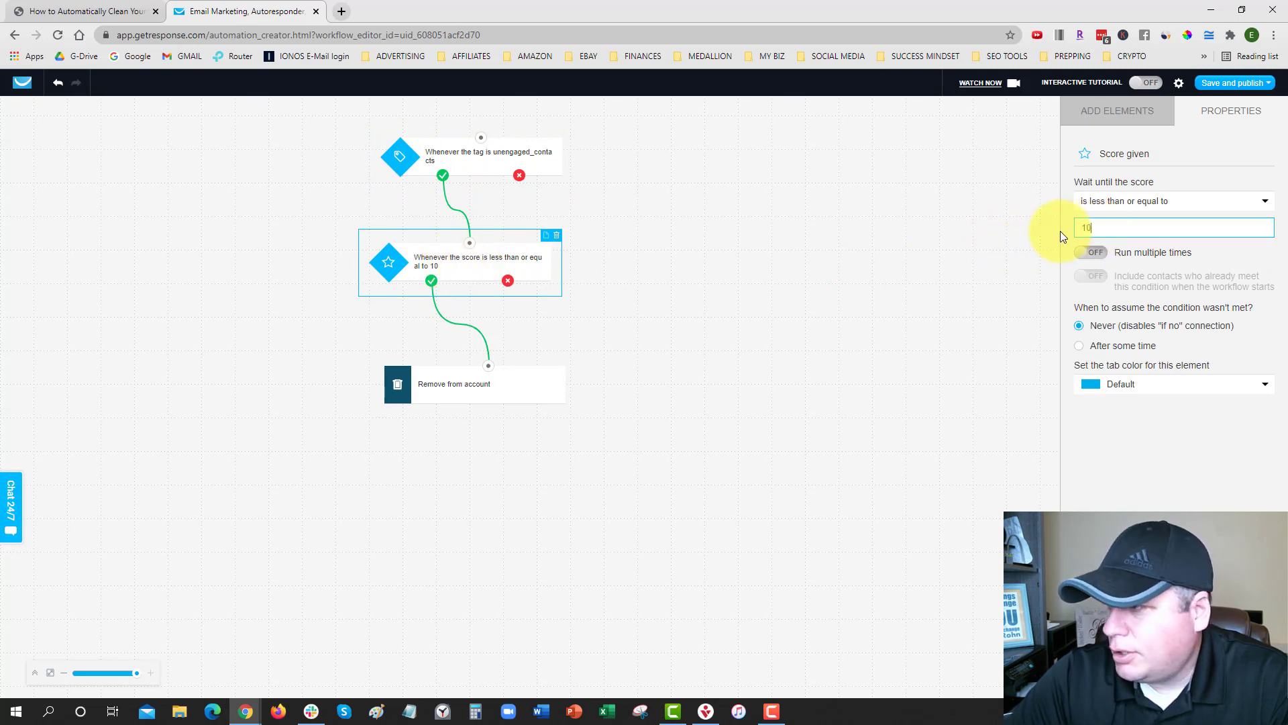
click(496, 267)
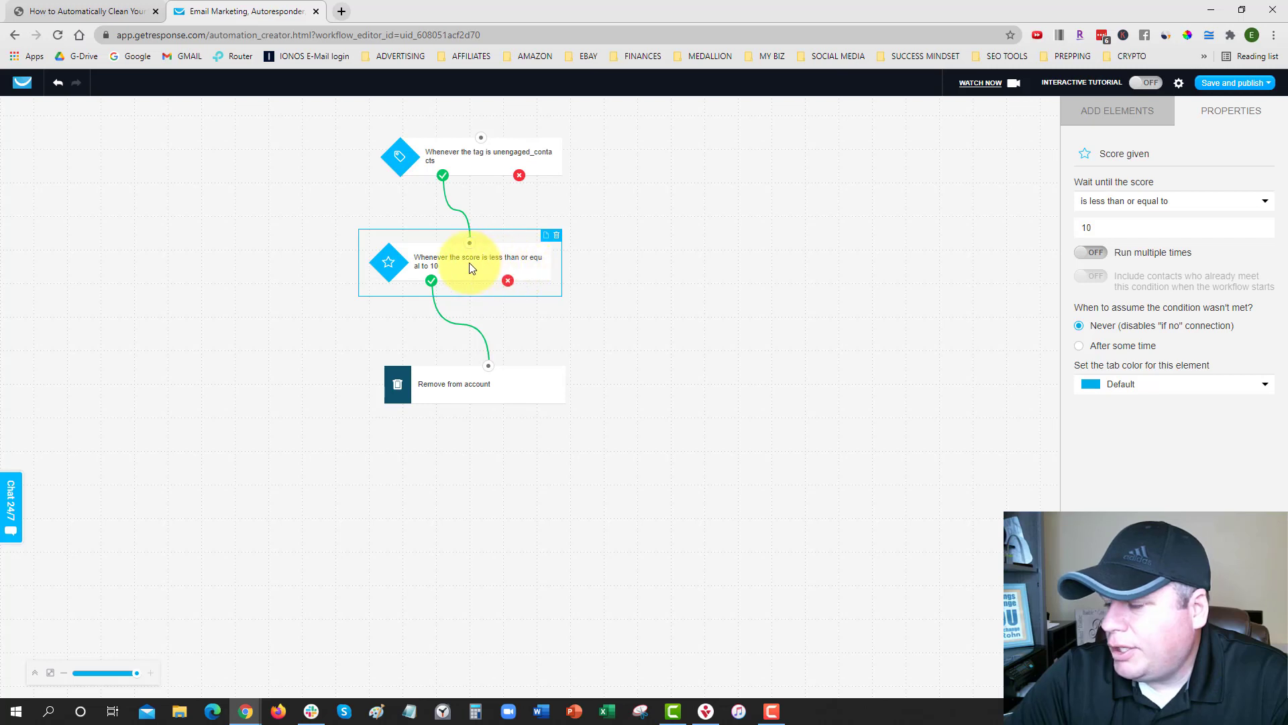
drag(470, 263, 460, 263)
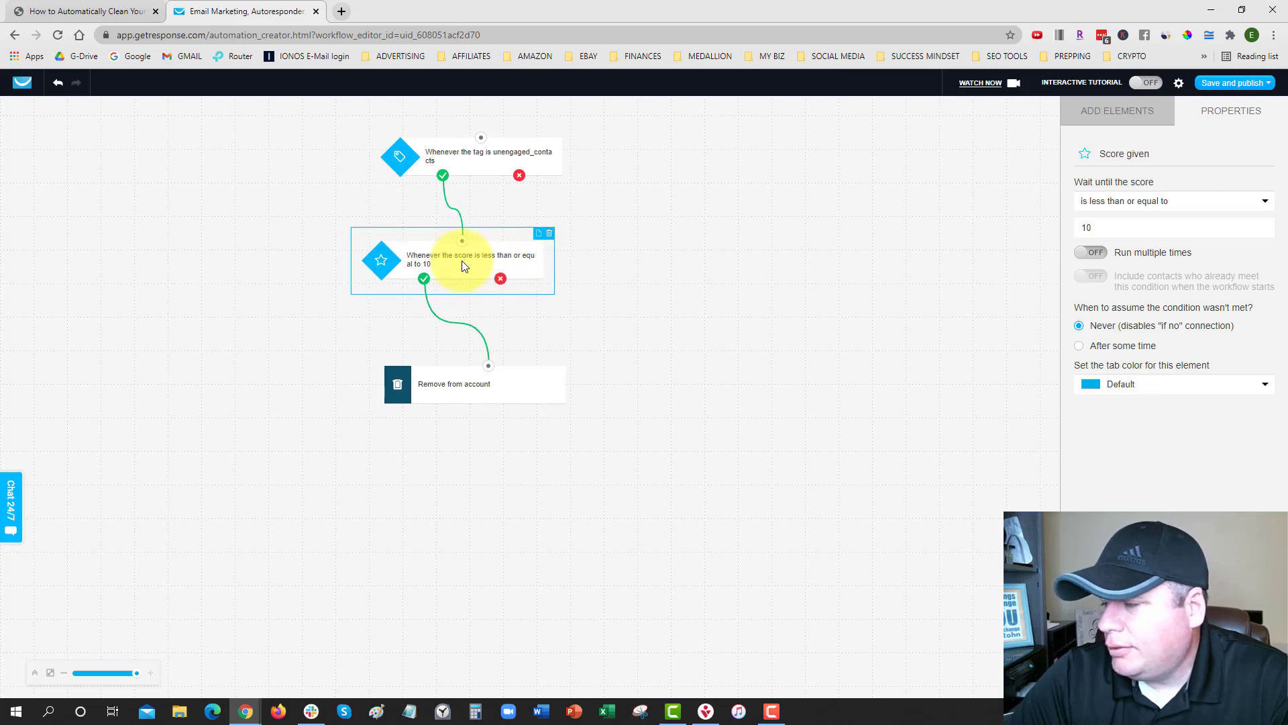
For the unengaged_contacts tag condition, turn off including contacts that already have the tag and turn on Run multiple times.
click(483, 169)
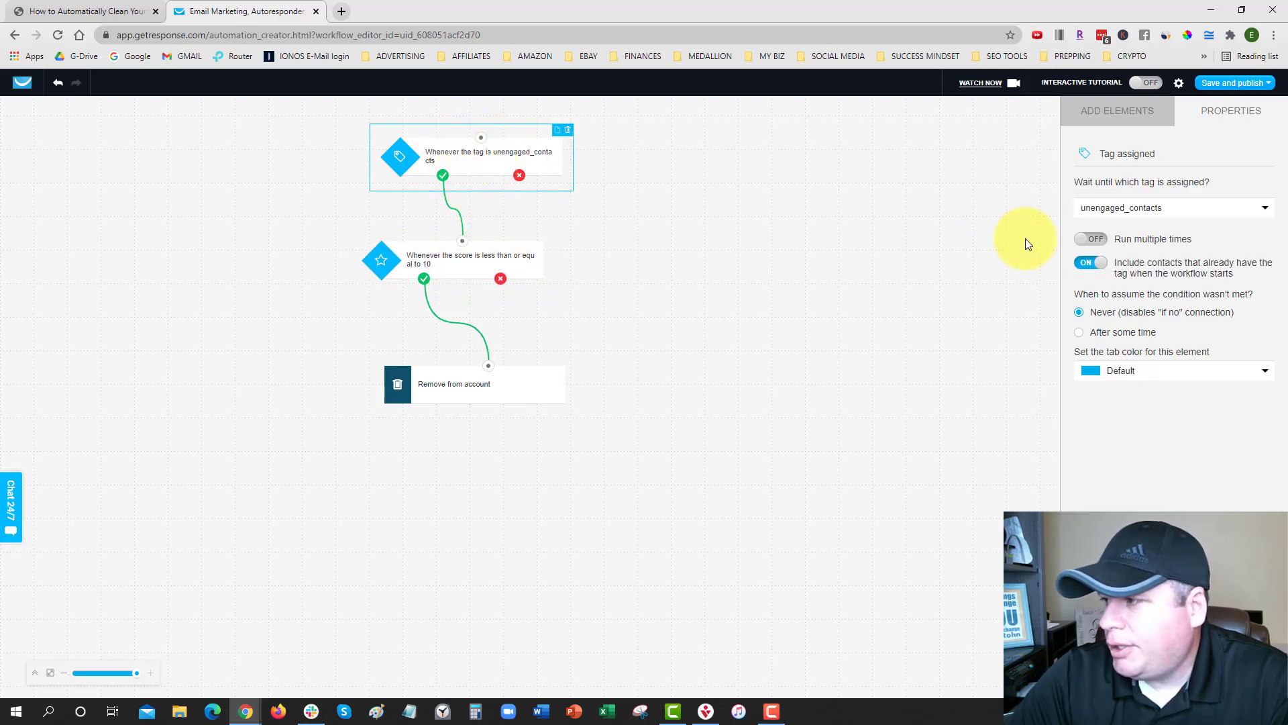
click(1090, 264)
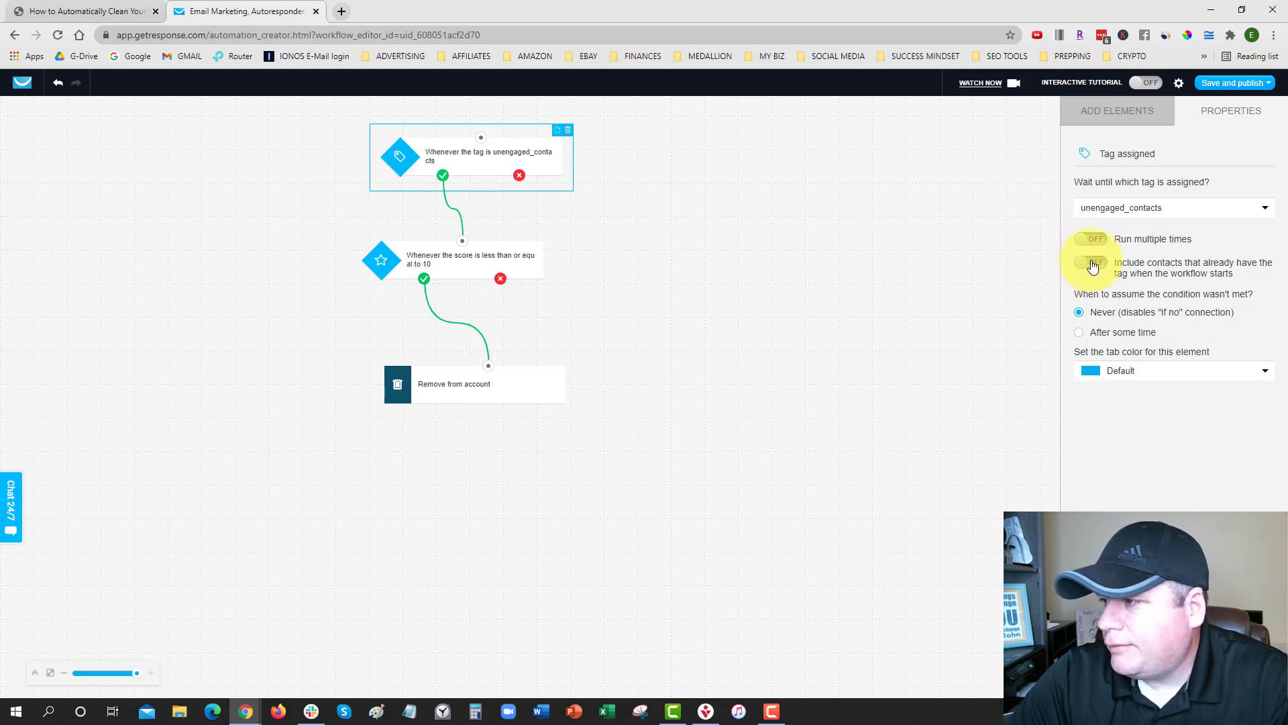
click(1094, 241)
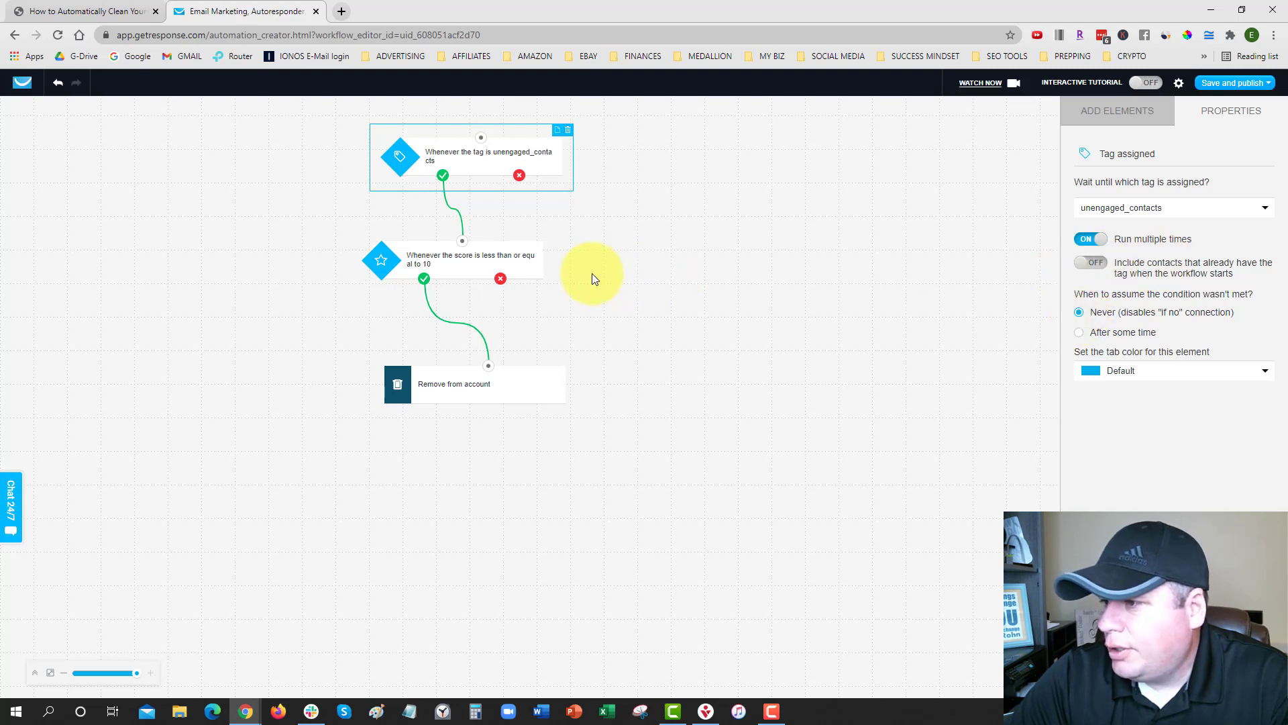
click(461, 261)
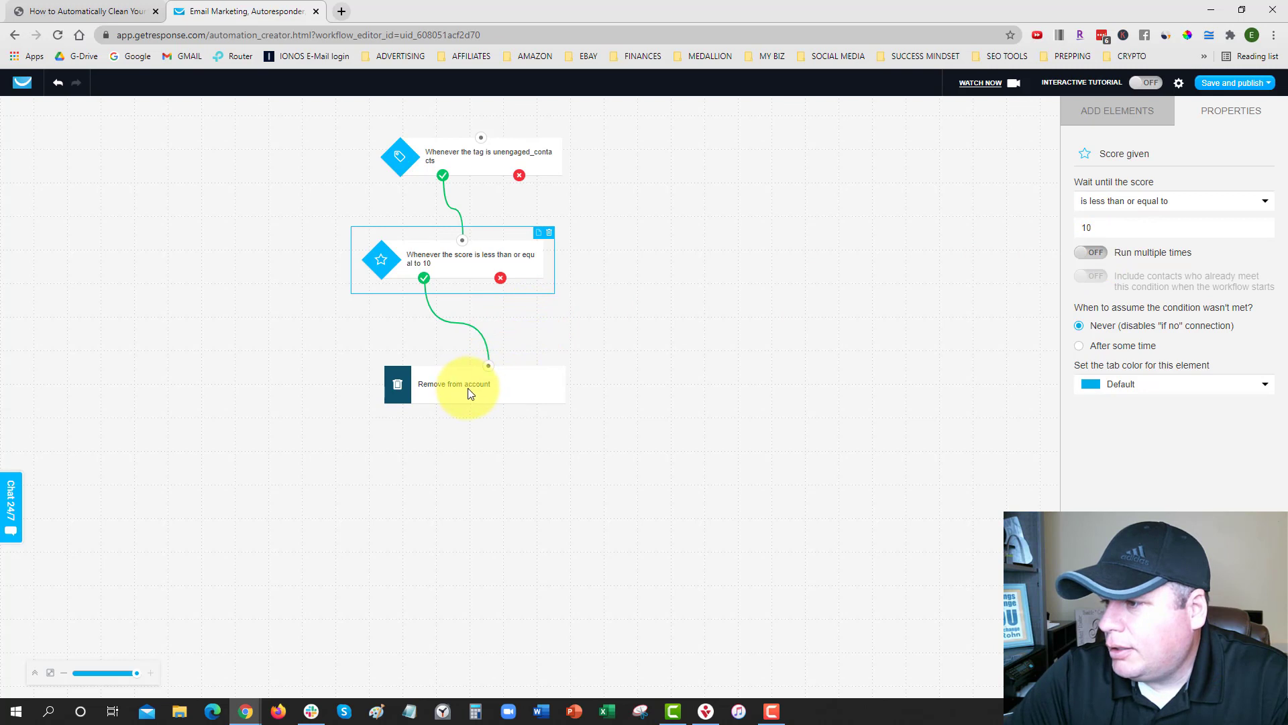
Replace the remove-contact action beneath the score condition with a Move to list action.
drag(468, 393, 433, 379)
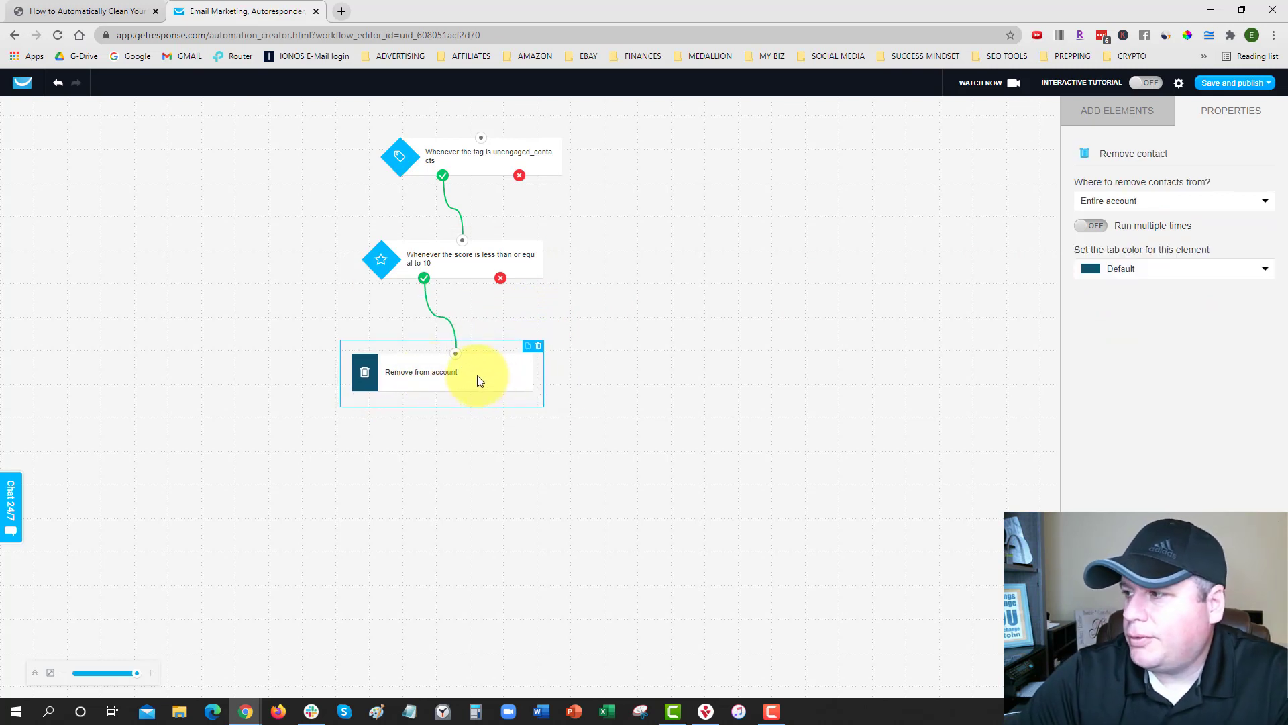
drag(461, 375, 508, 377)
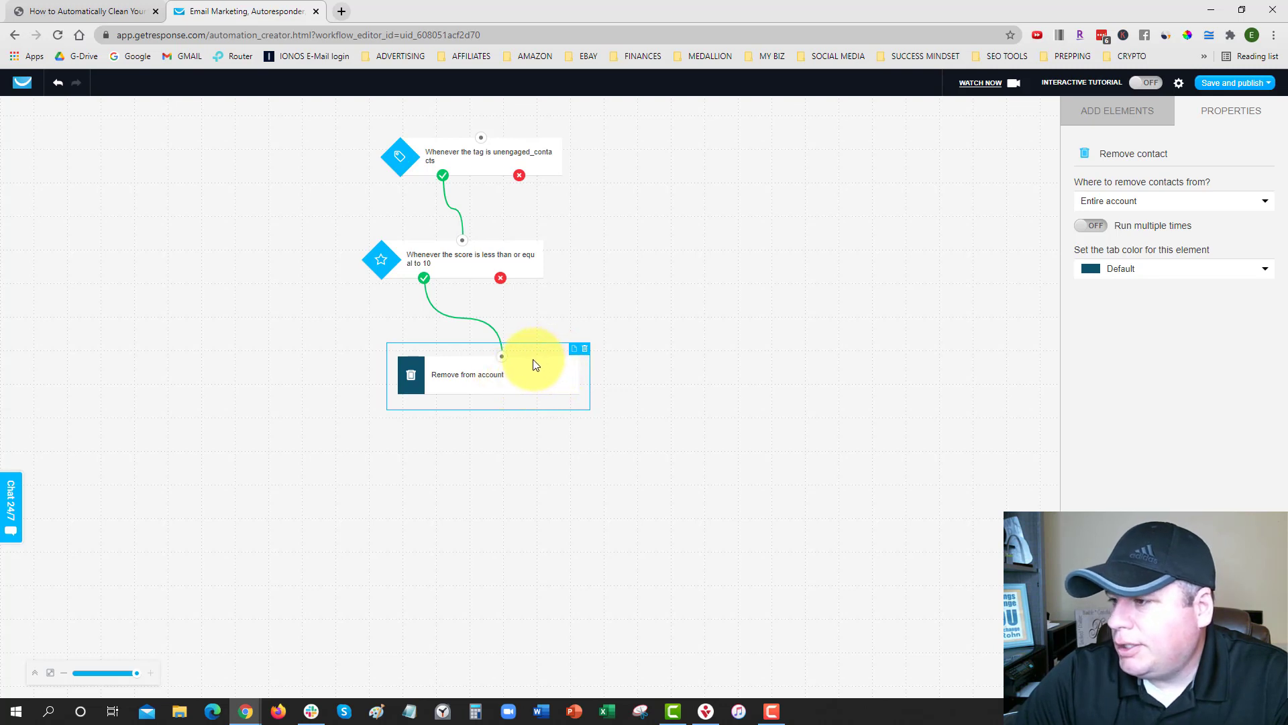
click(585, 348)
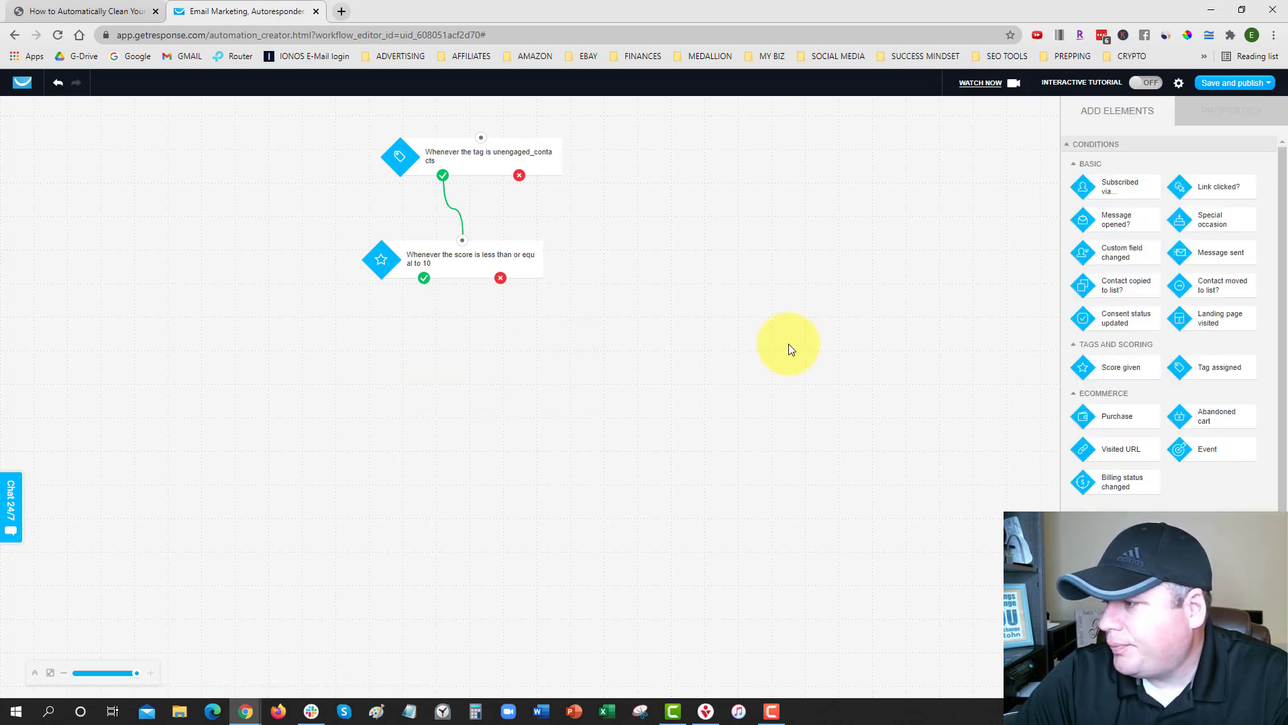
scroll(1117, 402, down, 3)
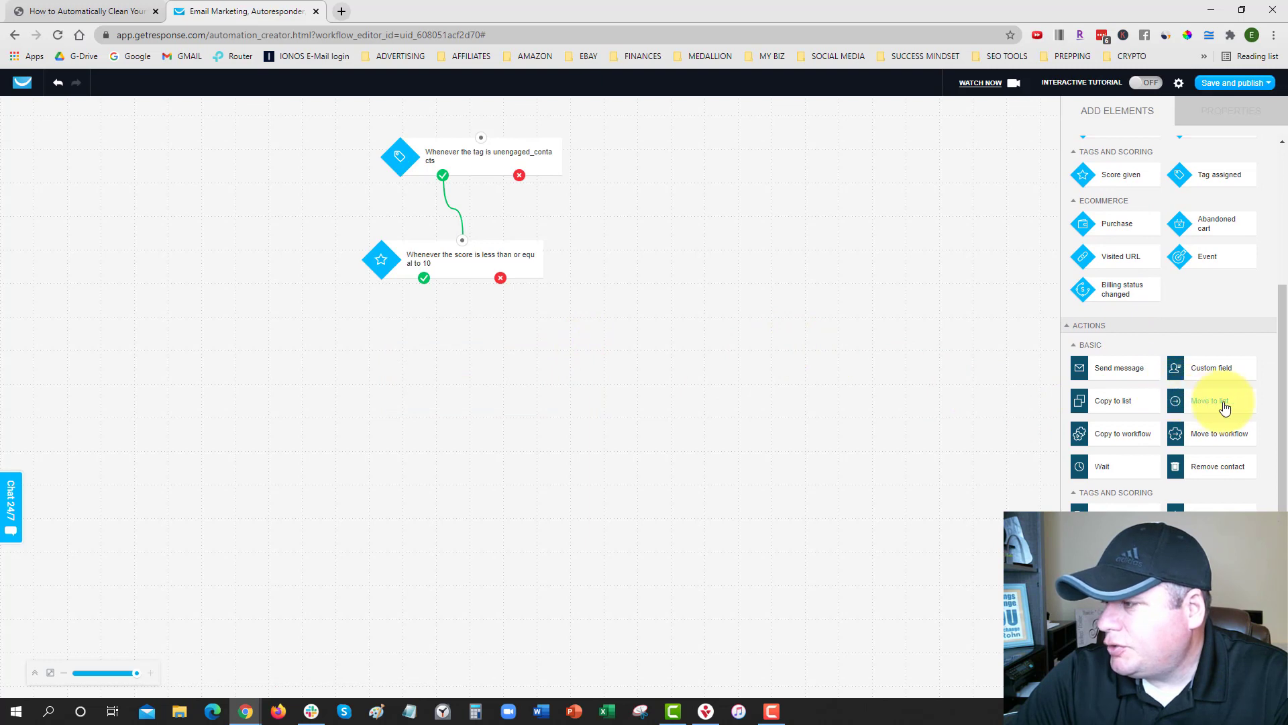
drag(1222, 400, 478, 340)
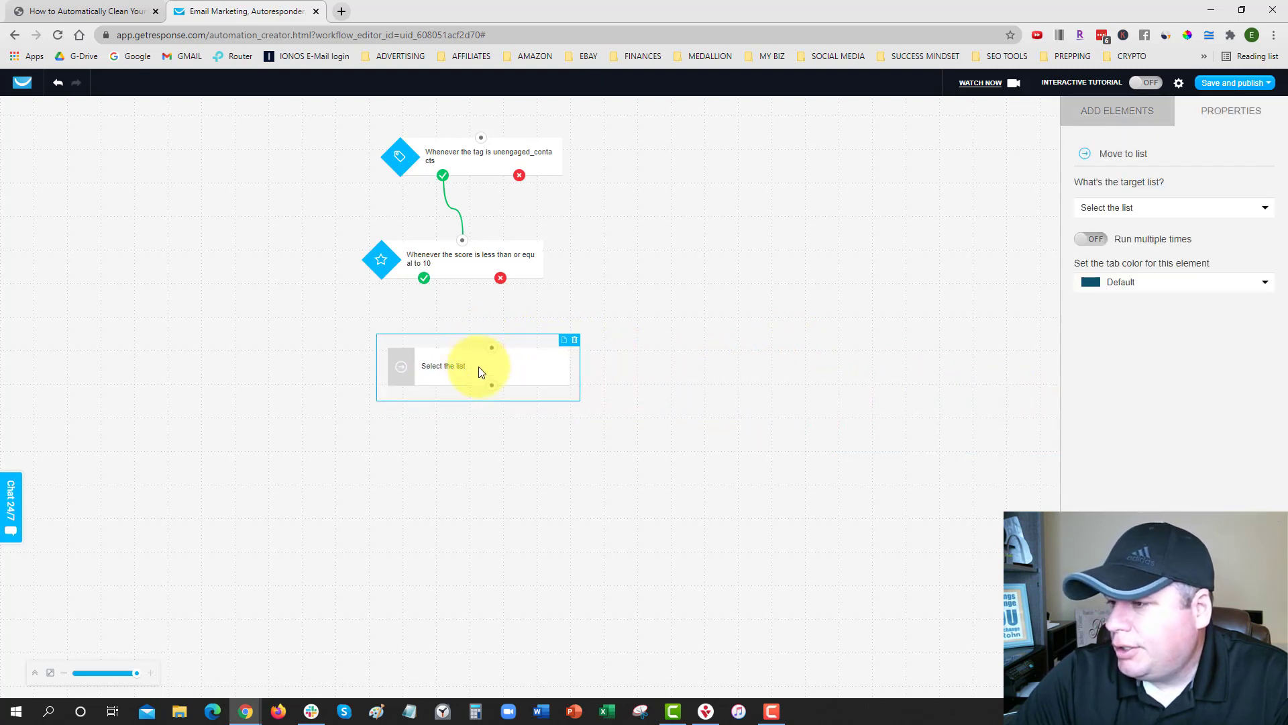
Set the Move to list target to unengaged_subscribers_es and connect the score condition's yes output to it.
click(1147, 212)
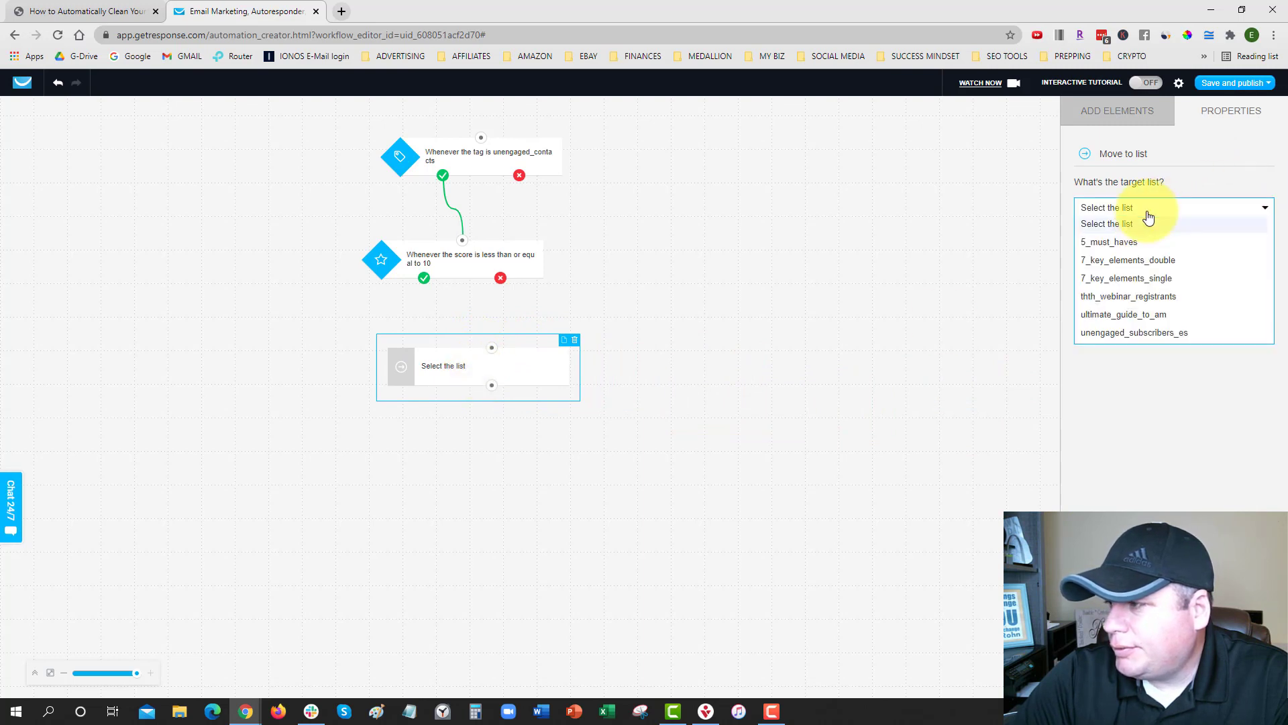
click(1124, 332)
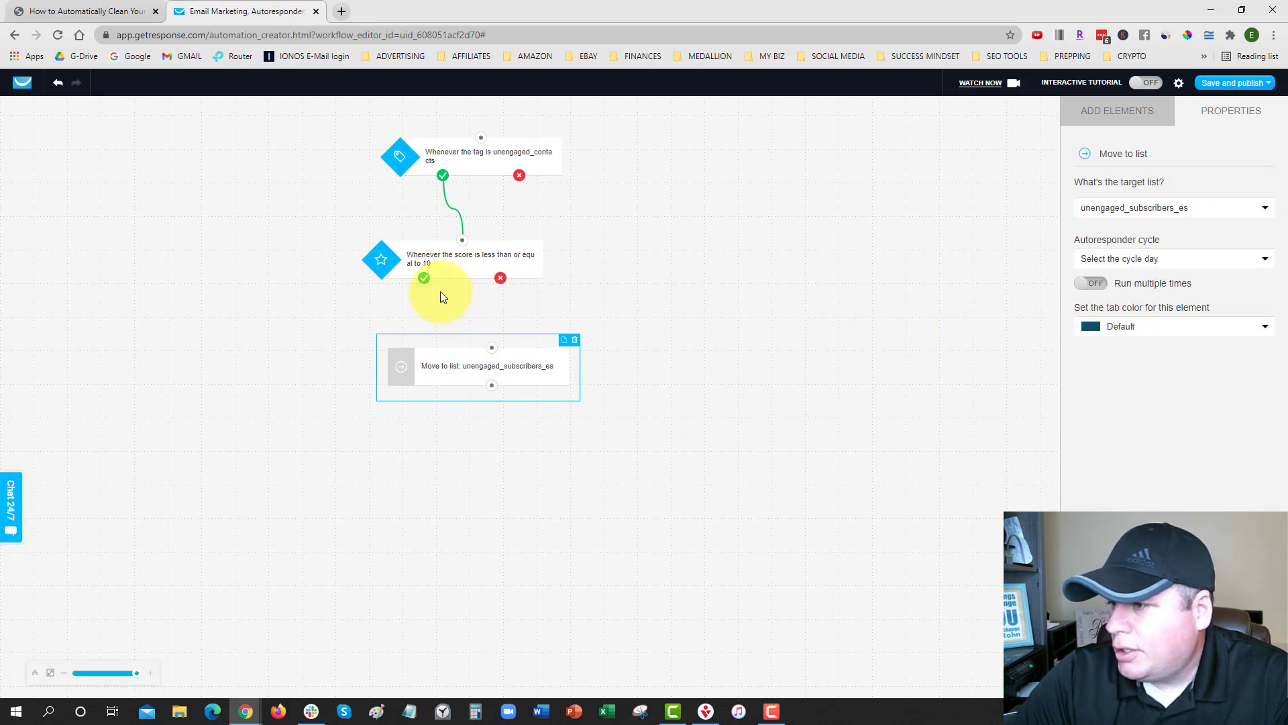
drag(427, 285, 491, 348)
click(500, 362)
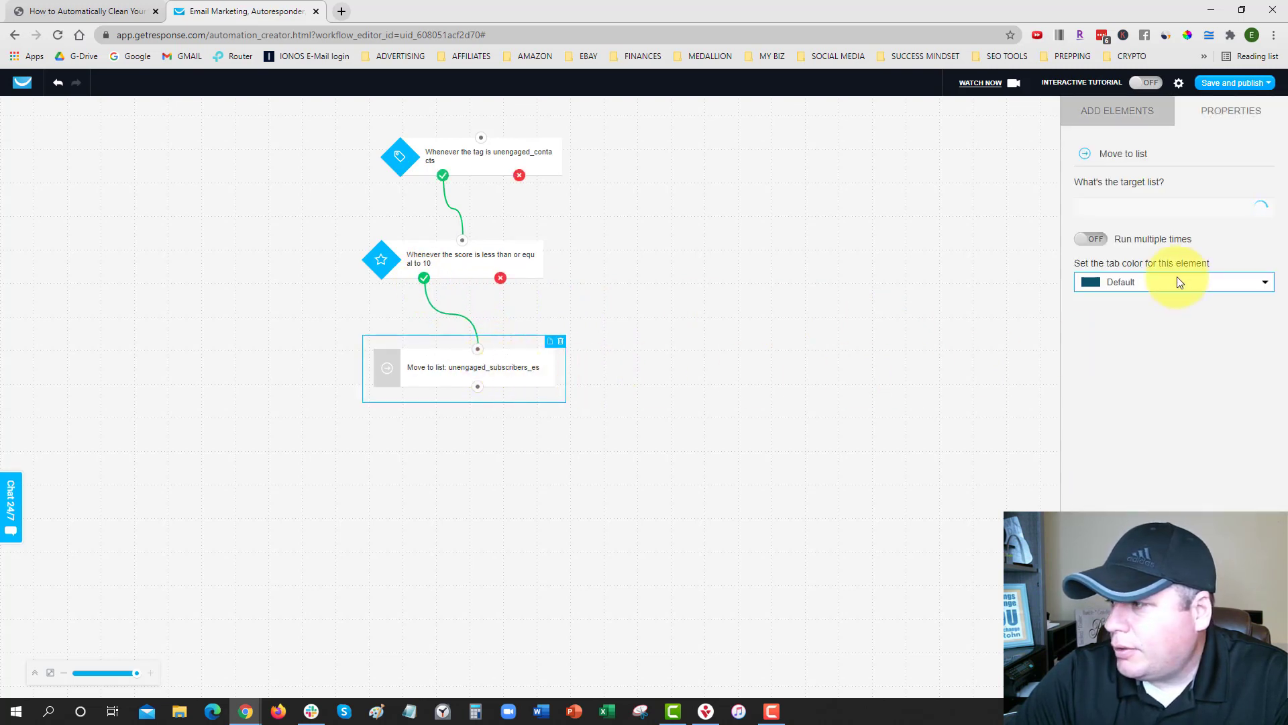
Give the Move to list action a Yellow tab color and set its autoresponder cycle to Don't add to cycle.
click(1130, 330)
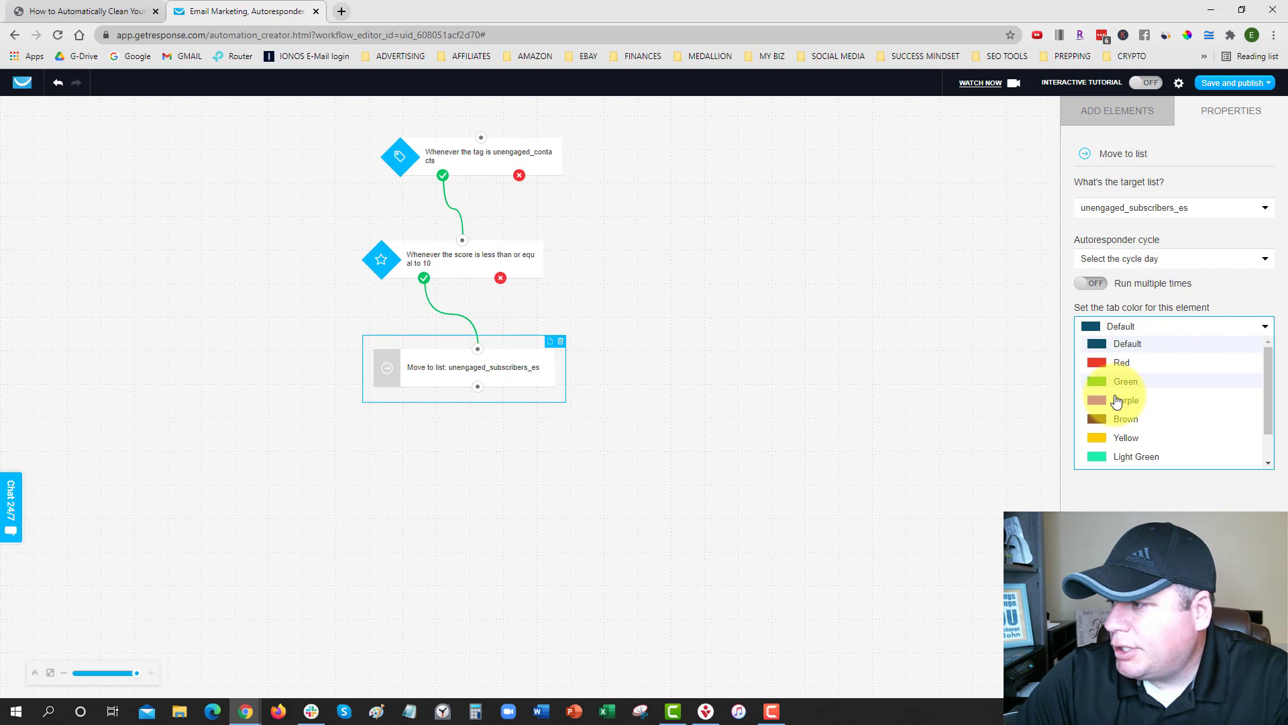
click(1123, 441)
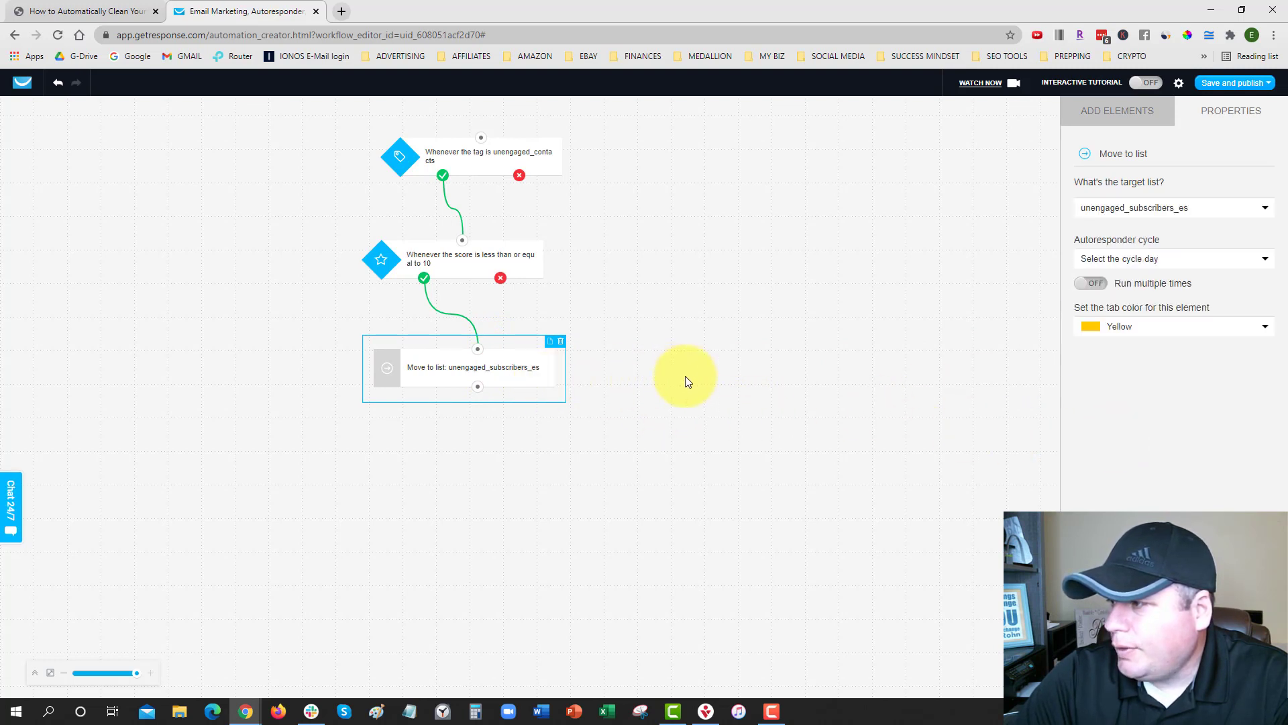
click(1130, 261)
click(1121, 311)
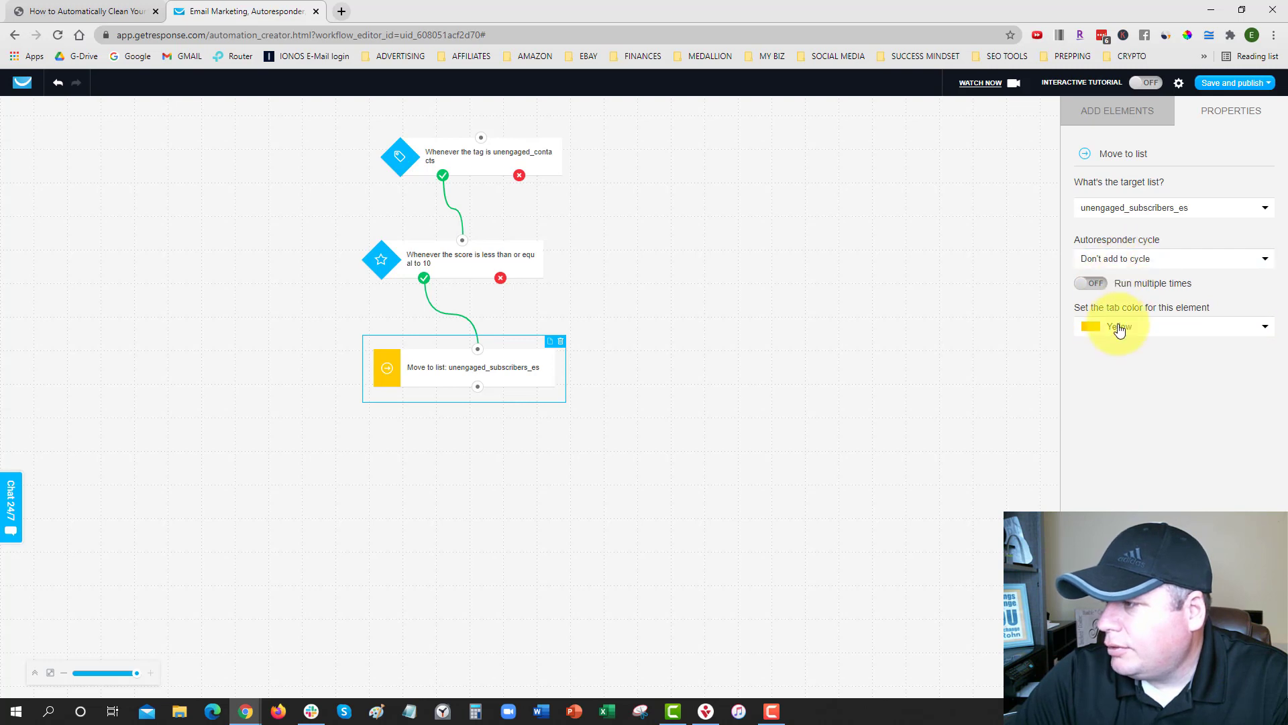
click(1120, 327)
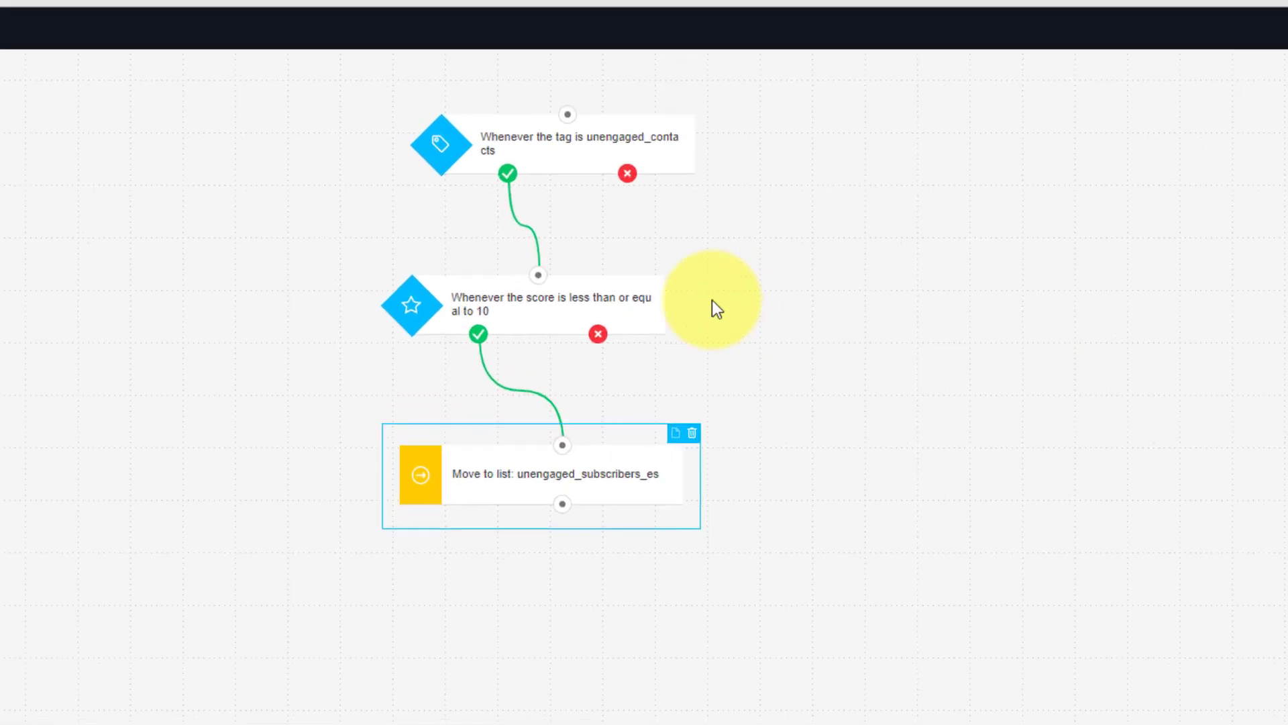
Reposition the score condition slightly right of the tag condition and the Move to list action down and left of it.
drag(640, 337, 755, 349)
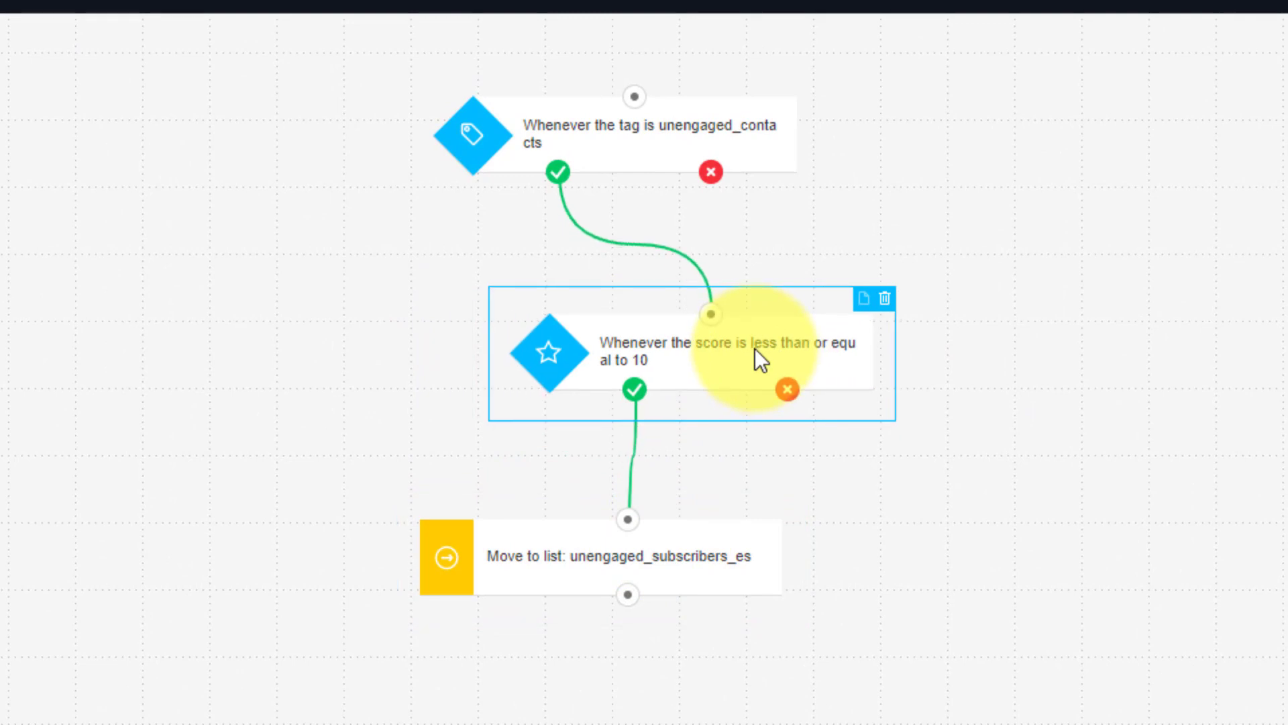
drag(639, 549, 553, 535)
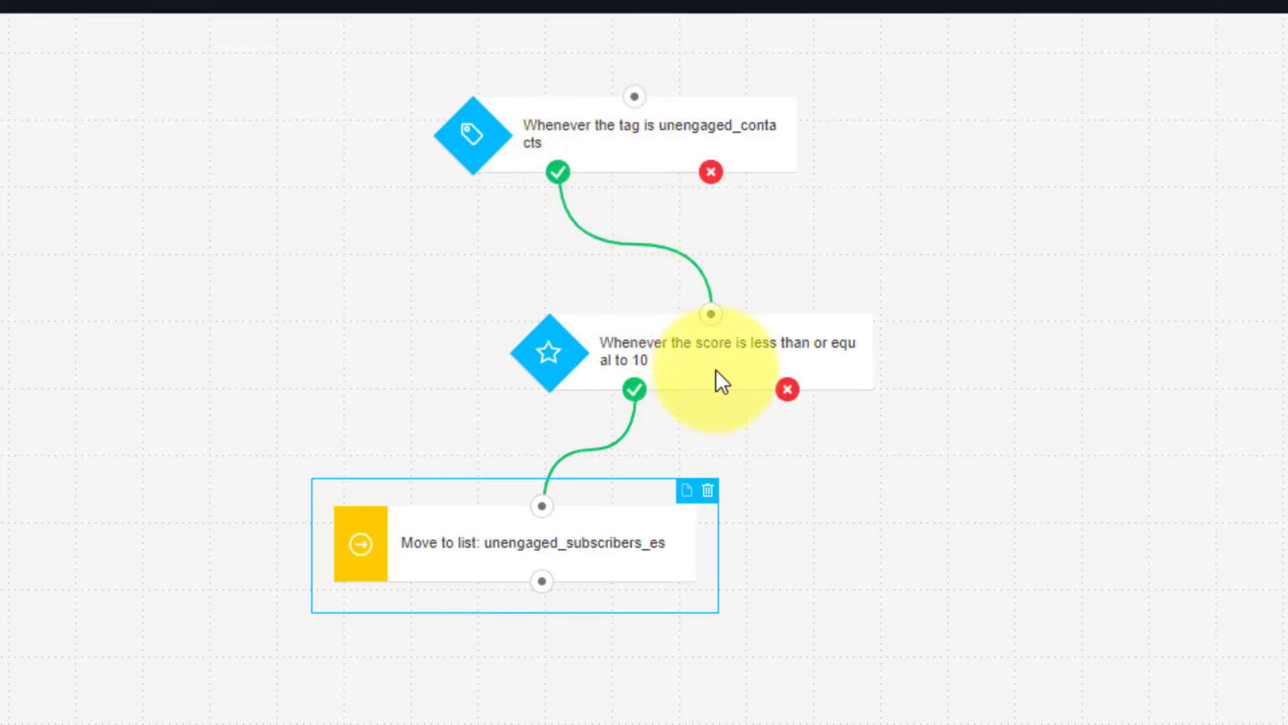
mouse_move(503, 561)
mouse_down()
mouse_move(529, 563)
mouse_move(505, 562)
mouse_up()
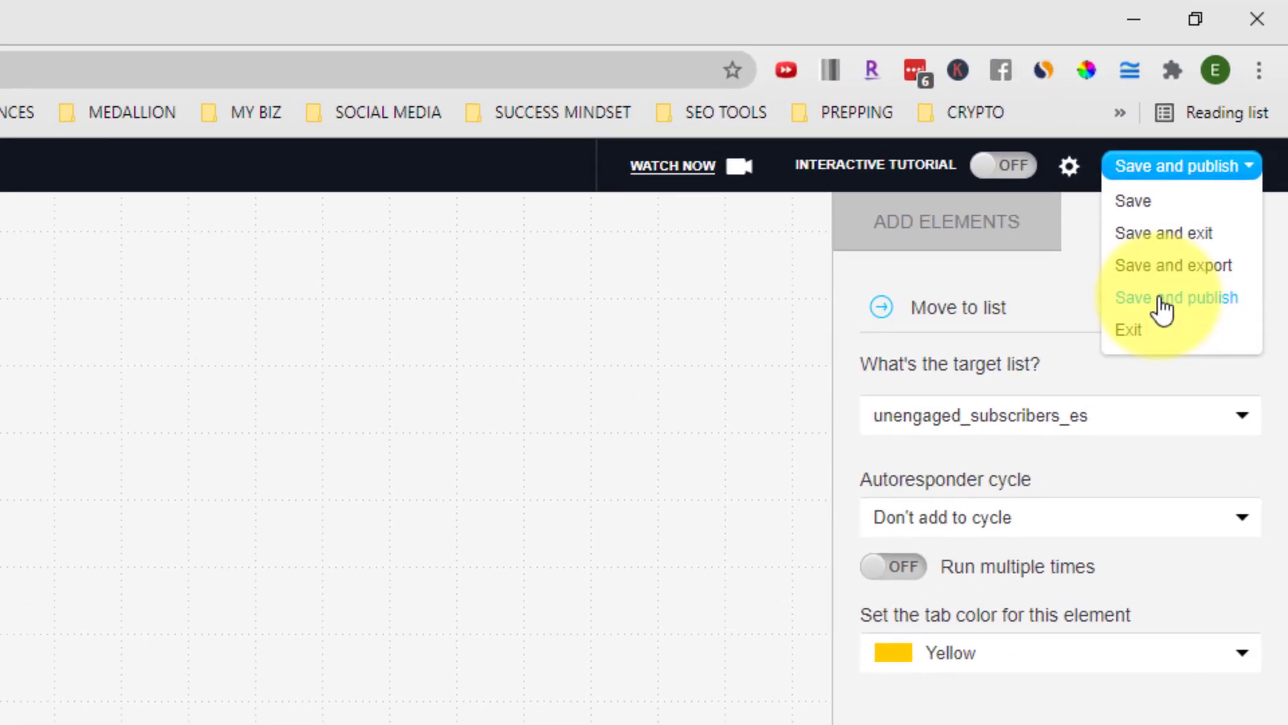
Save and publish the workflow and return to the list of all workflows.
click(1162, 305)
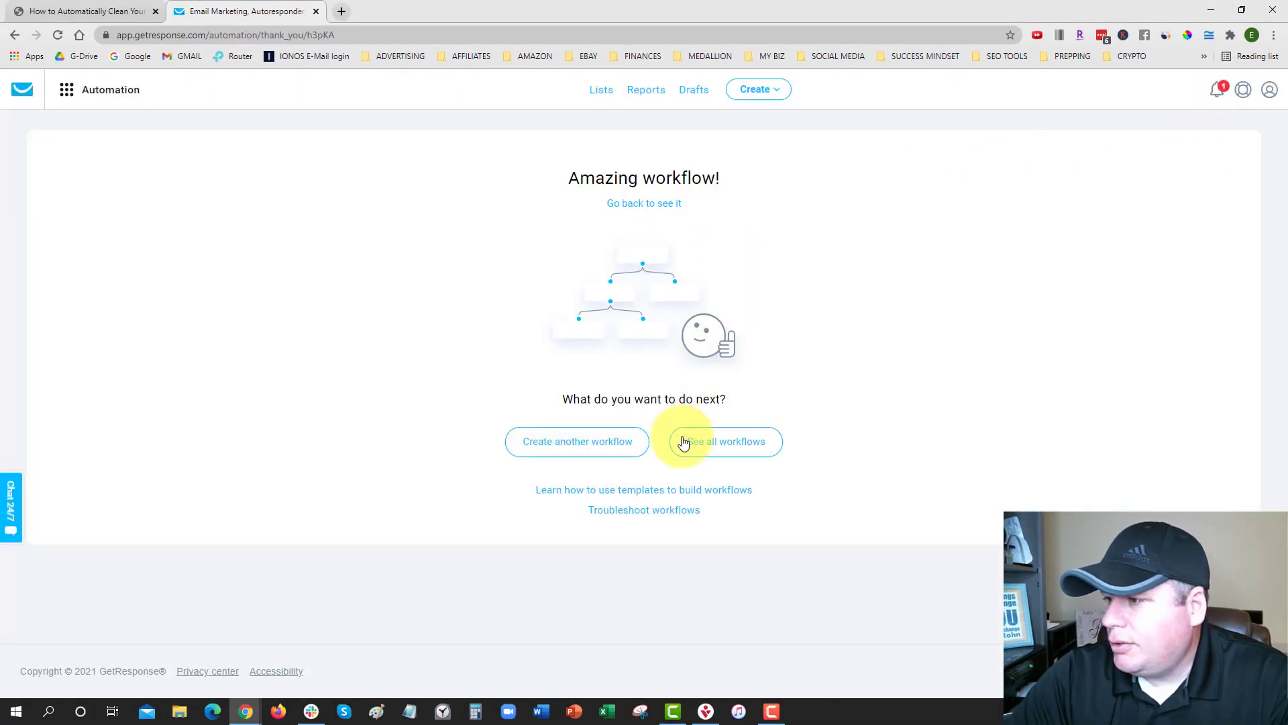
click(684, 443)
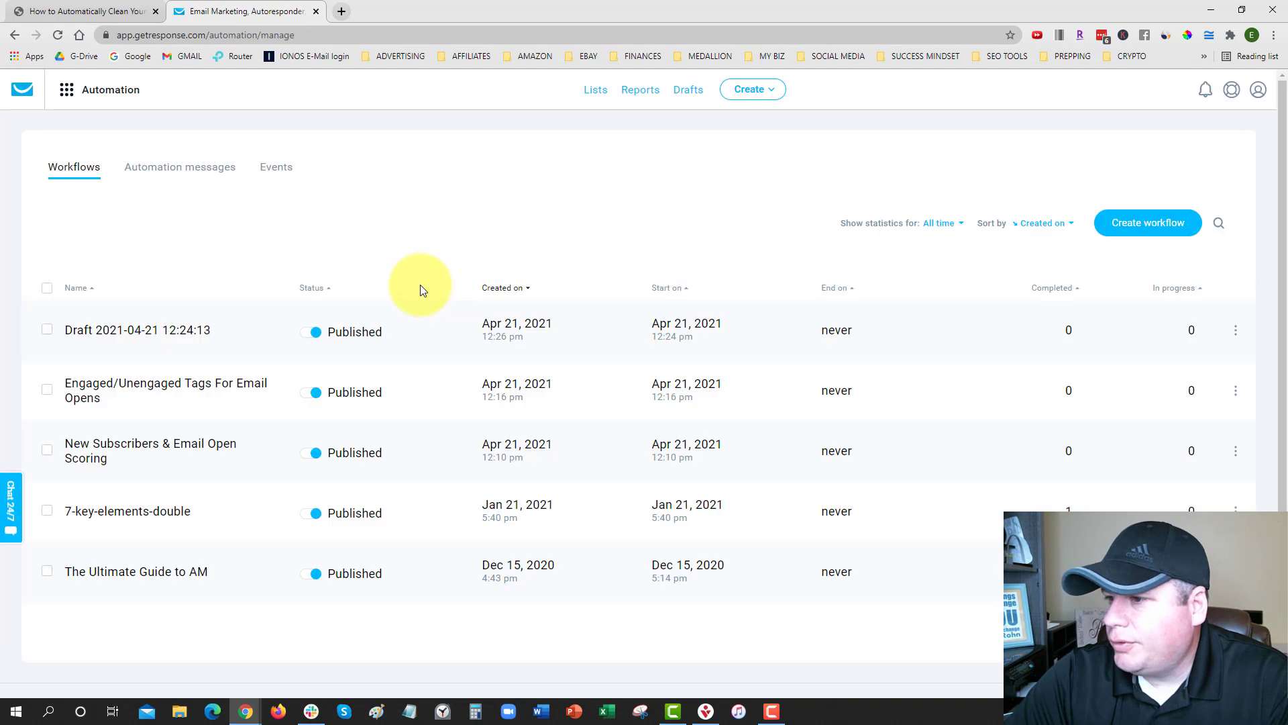
Reopen the newly published draft workflow and rename it "List Cleaning - Move Contacts to Unengaged List" in its settings.
scroll(290, 227, down, 1)
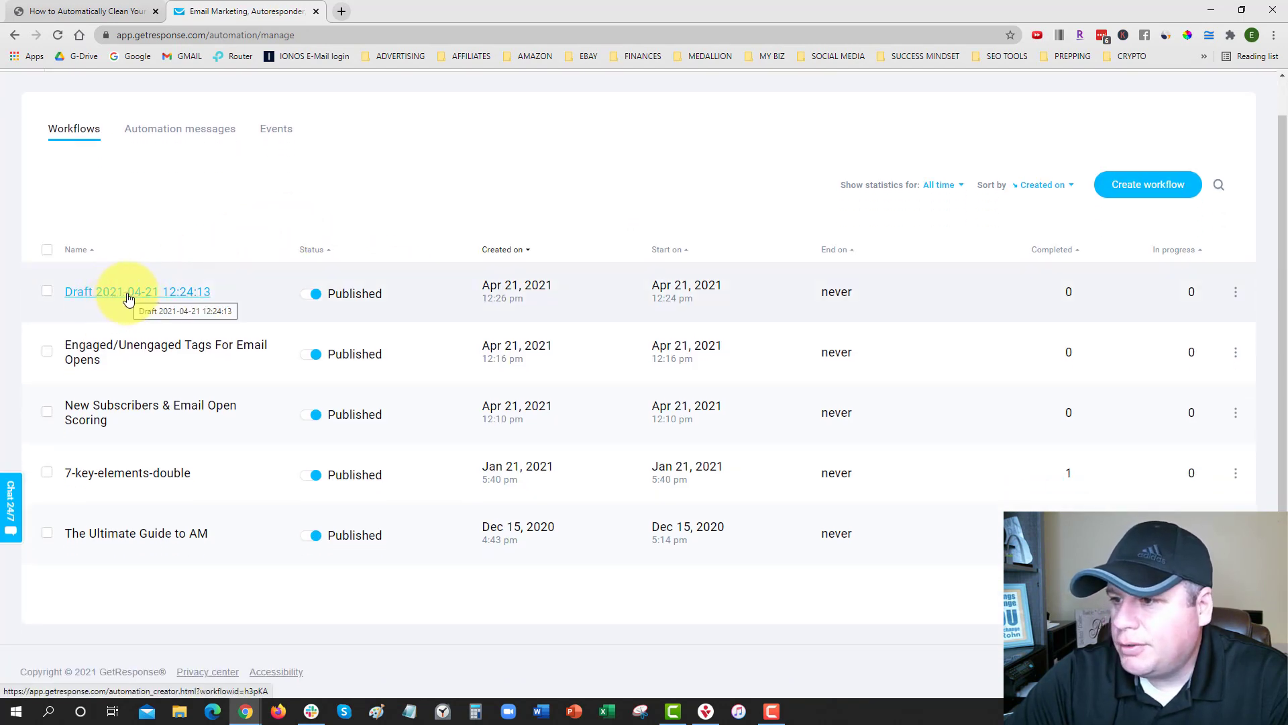
click(129, 298)
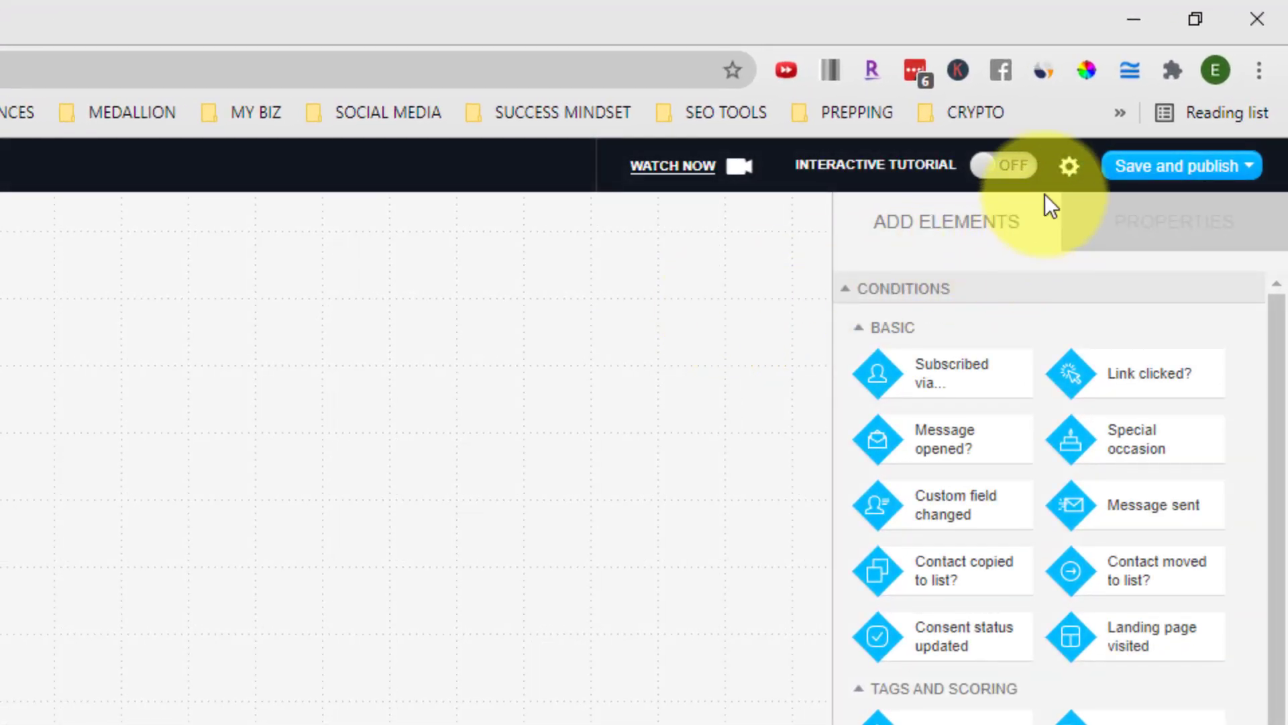
click(1072, 172)
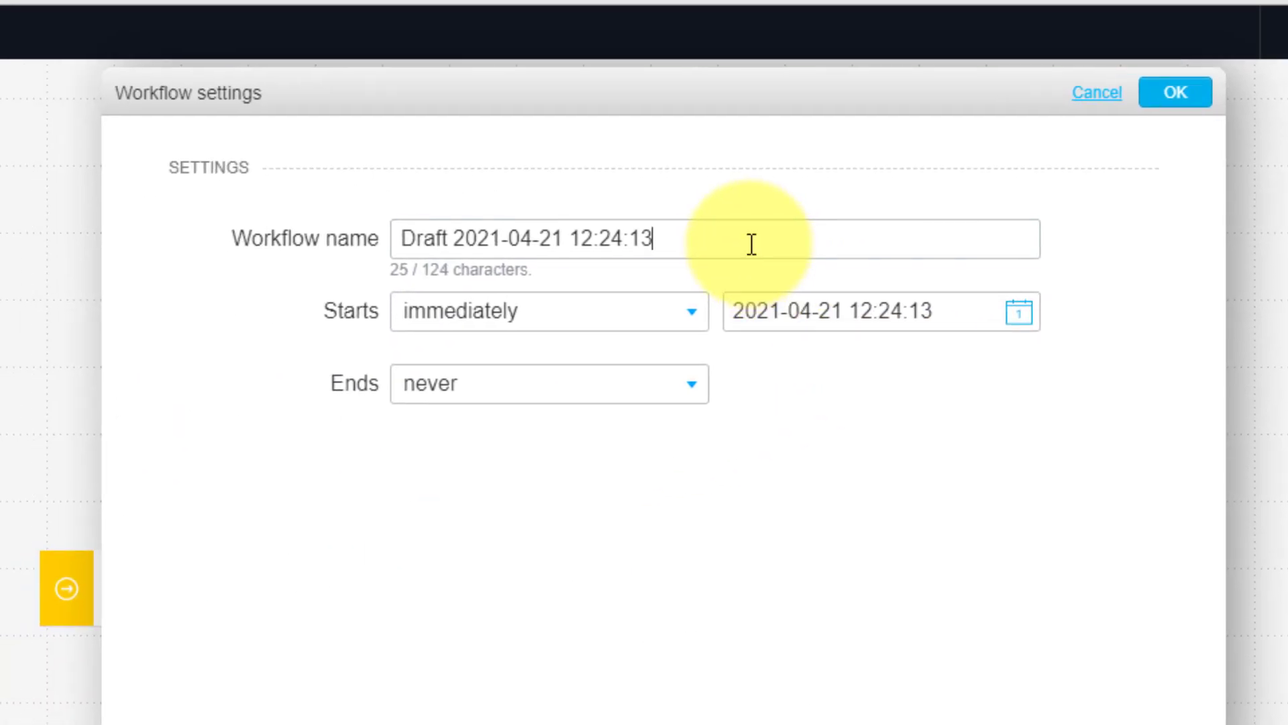
drag(656, 263, 262, 273)
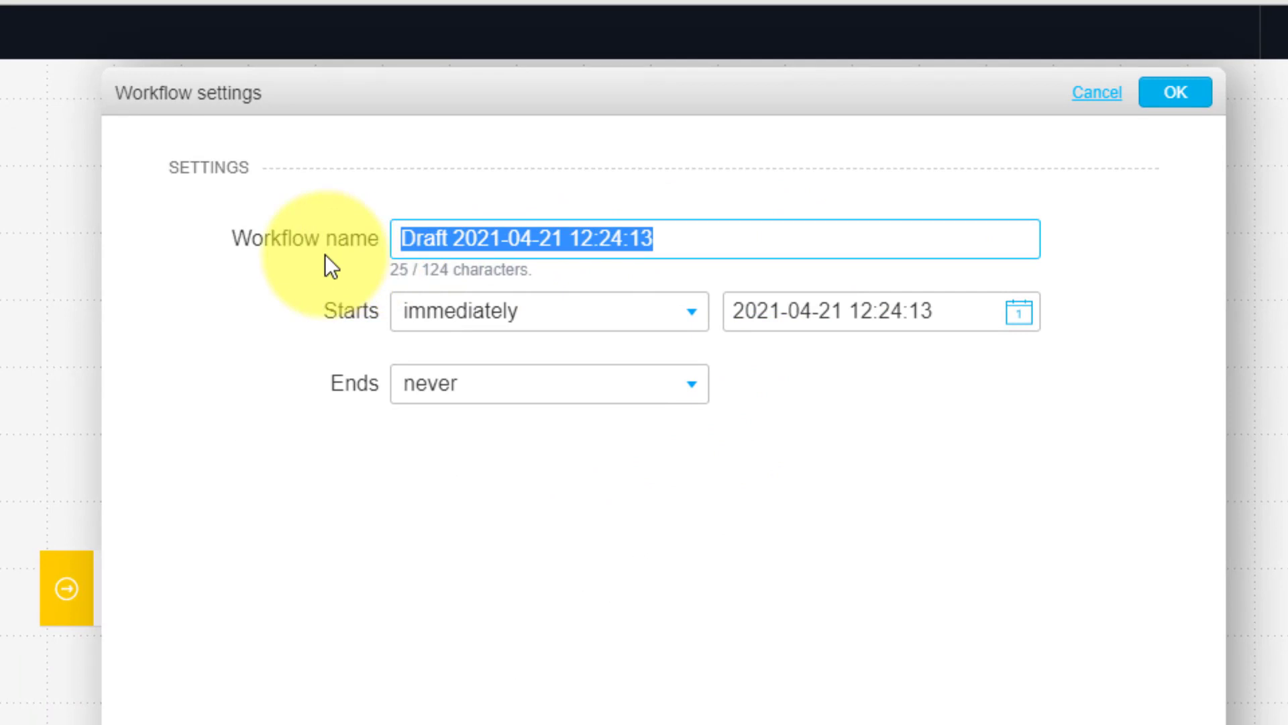
text(List )
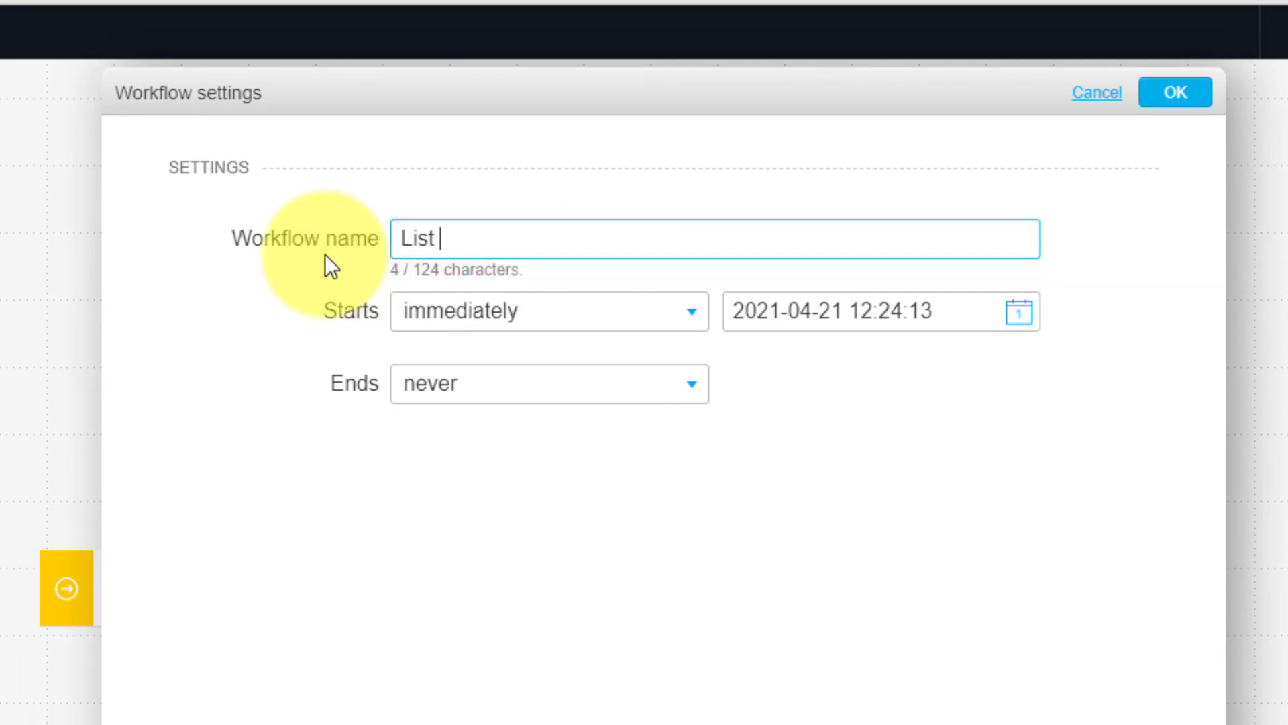
text(Cleaning - Move )
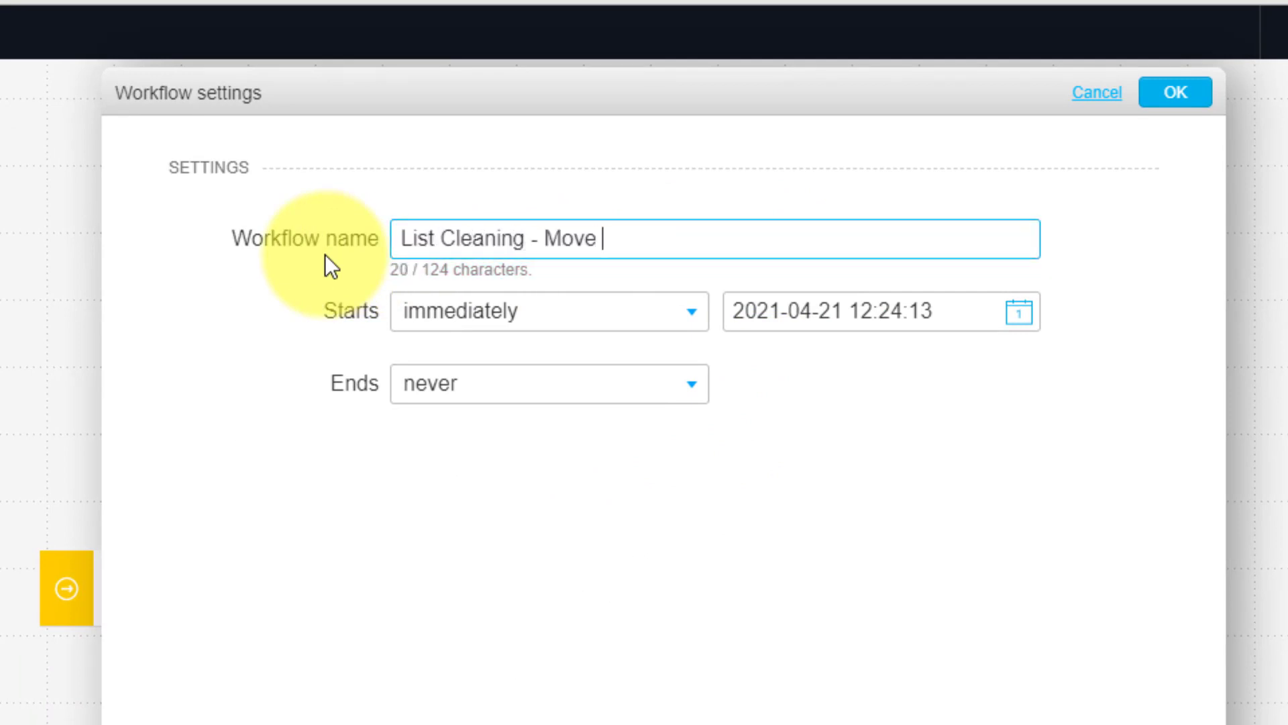
text(Contacts to Une)
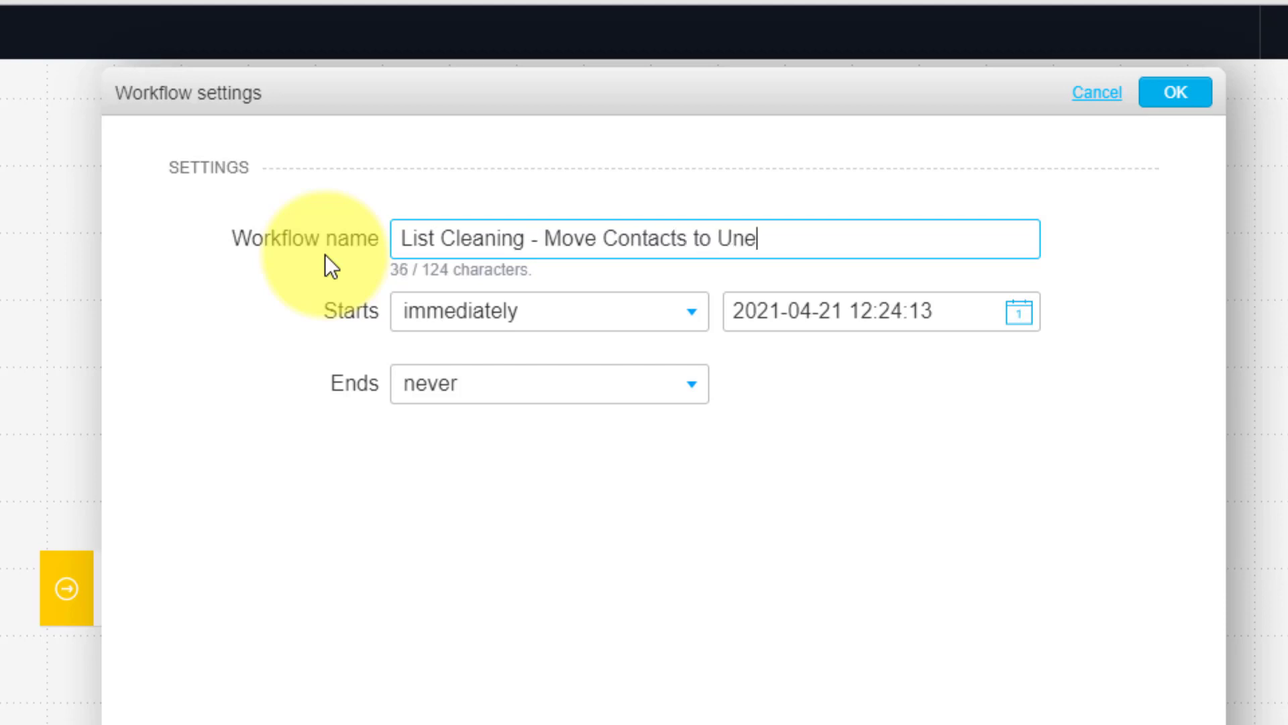
text(ngaged List)
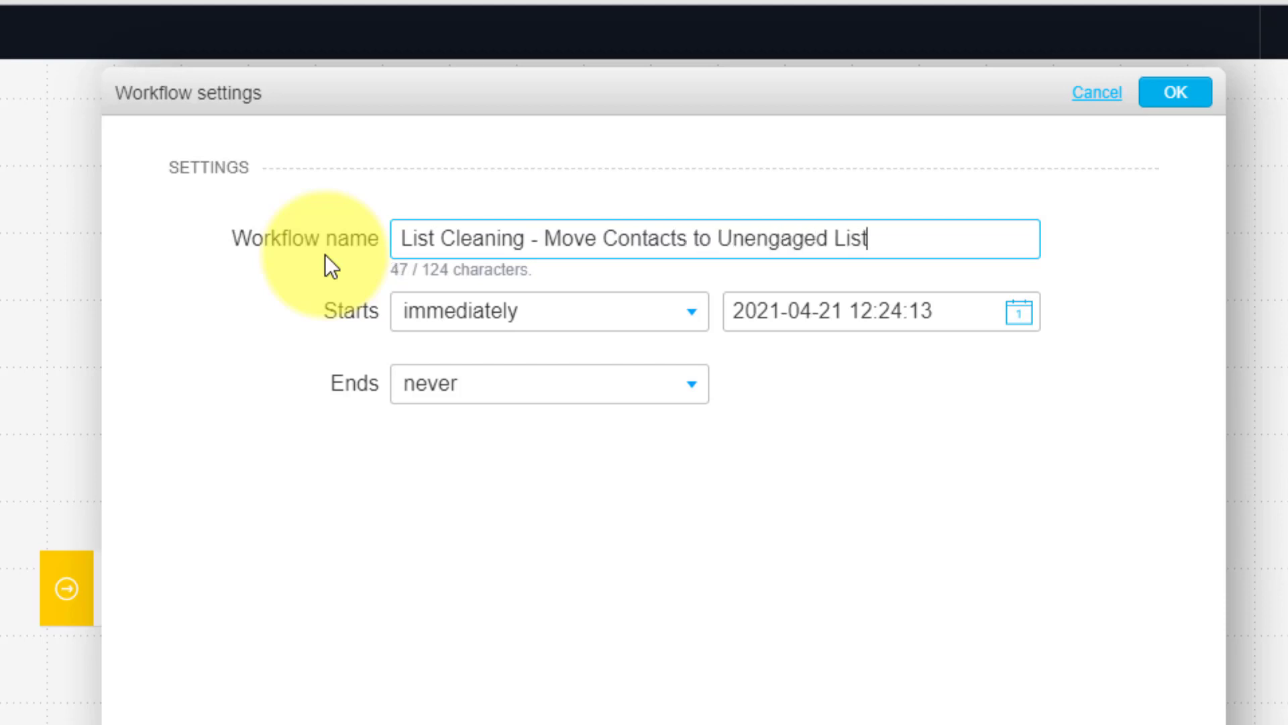
click(1174, 92)
click(1175, 92)
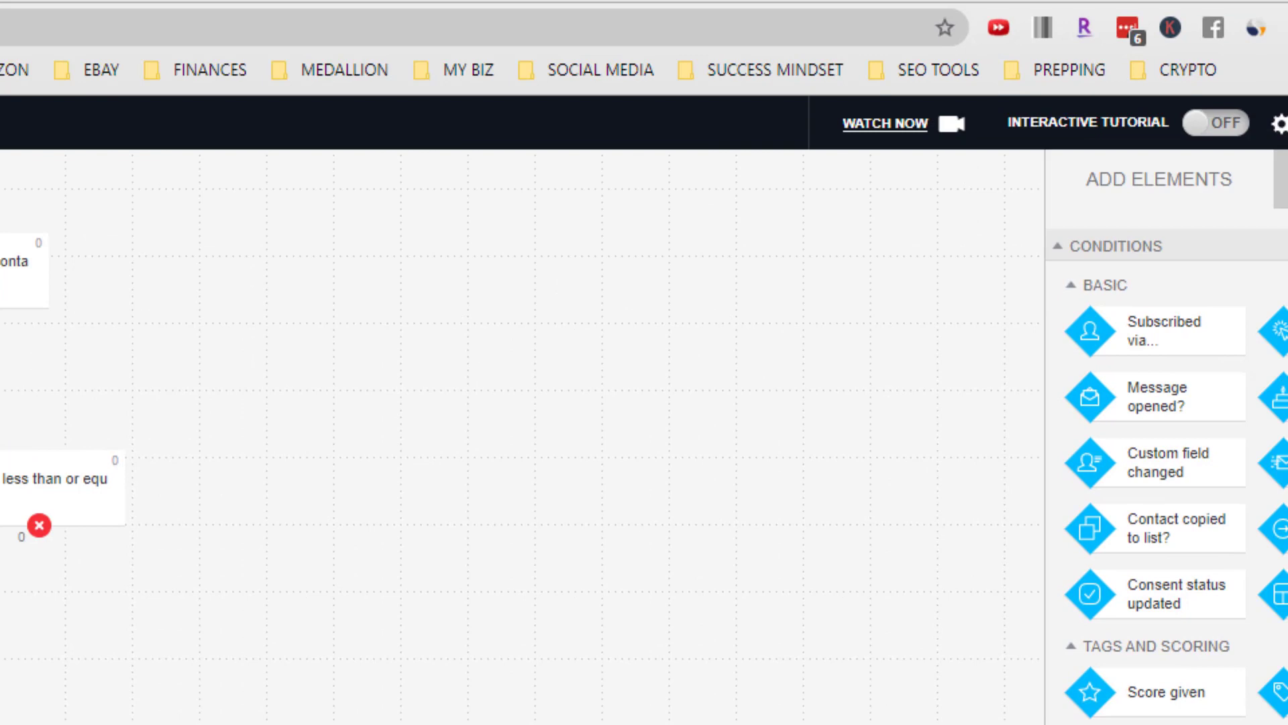
Publish the renamed workflow again and show all workflows.
click(1180, 166)
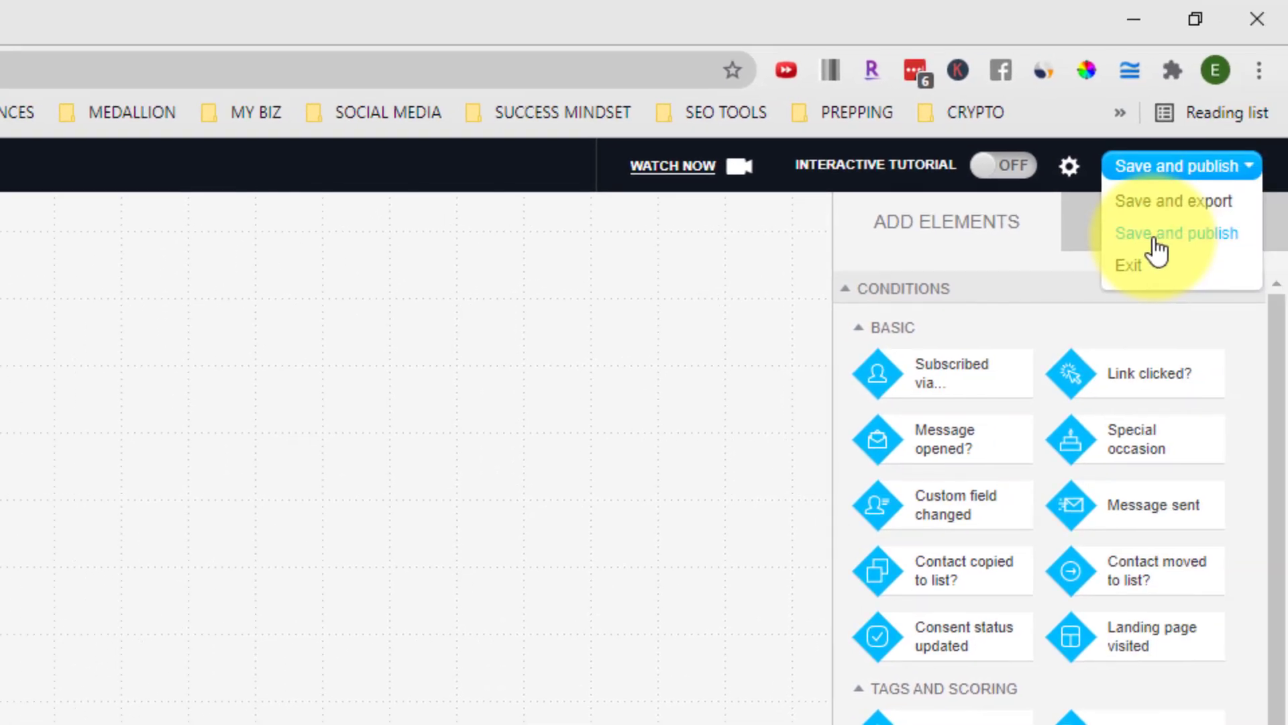
click(1162, 236)
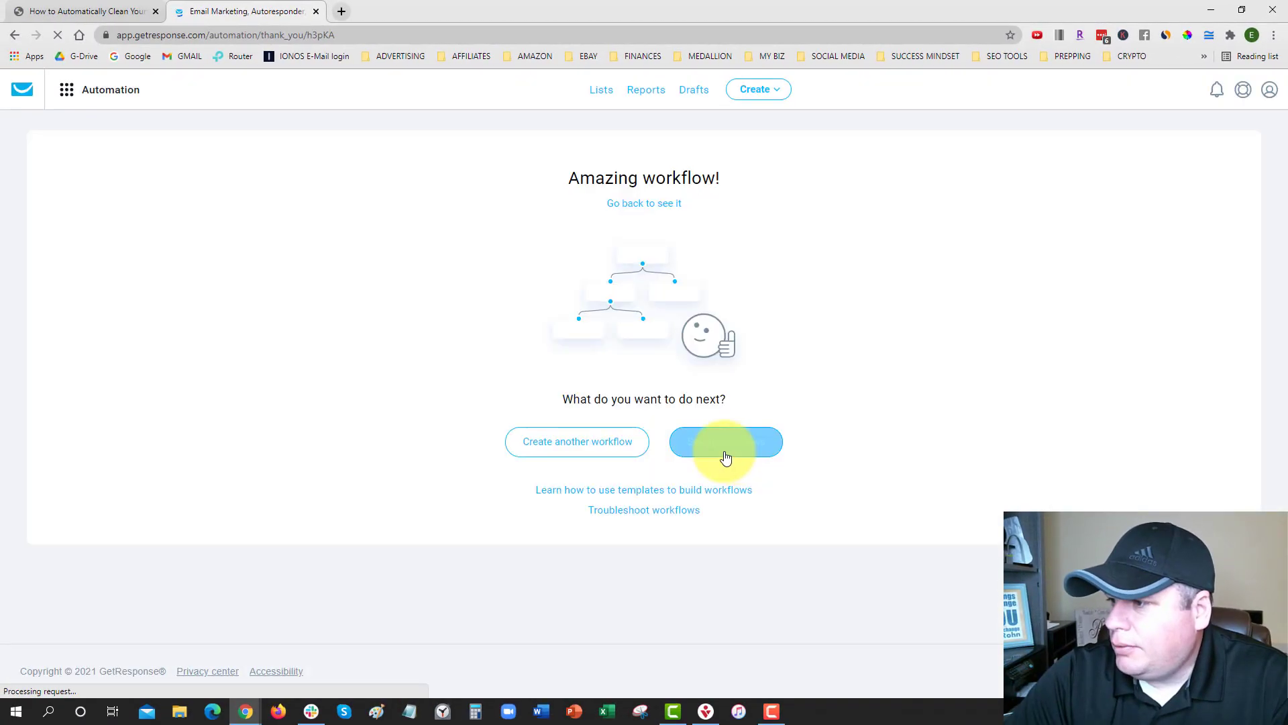
click(726, 443)
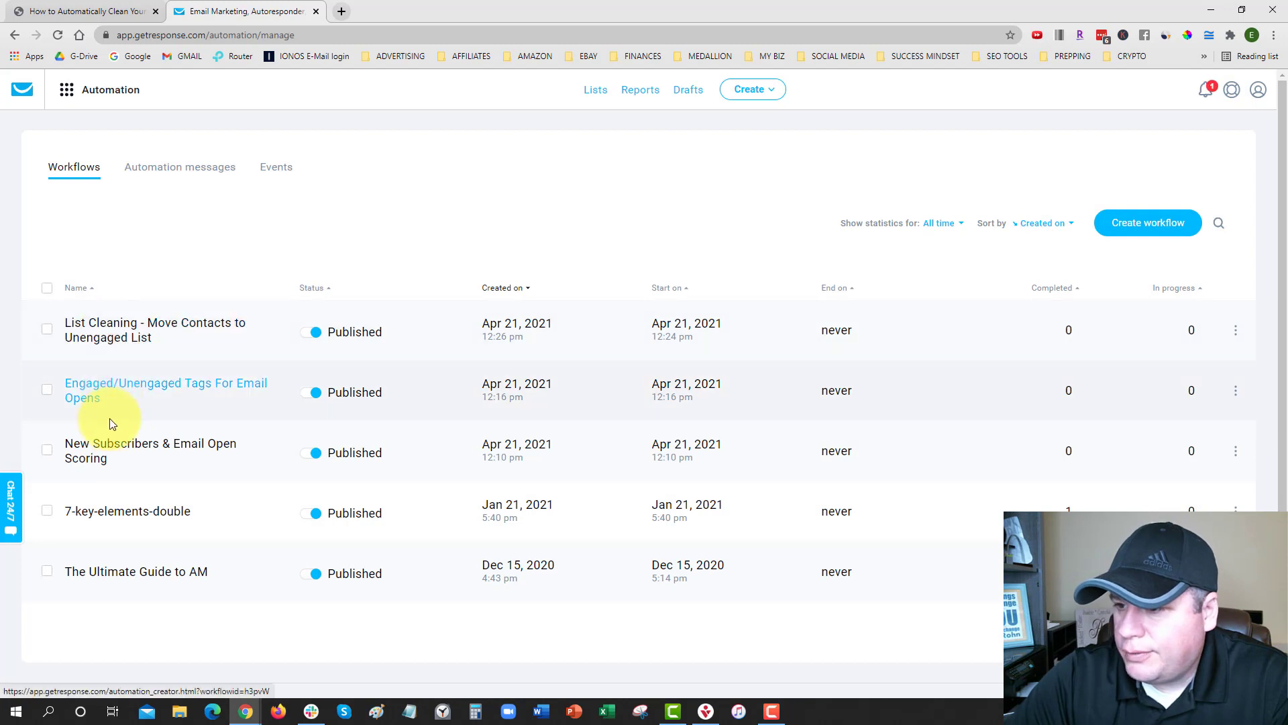
click(47, 449)
click(47, 393)
click(51, 332)
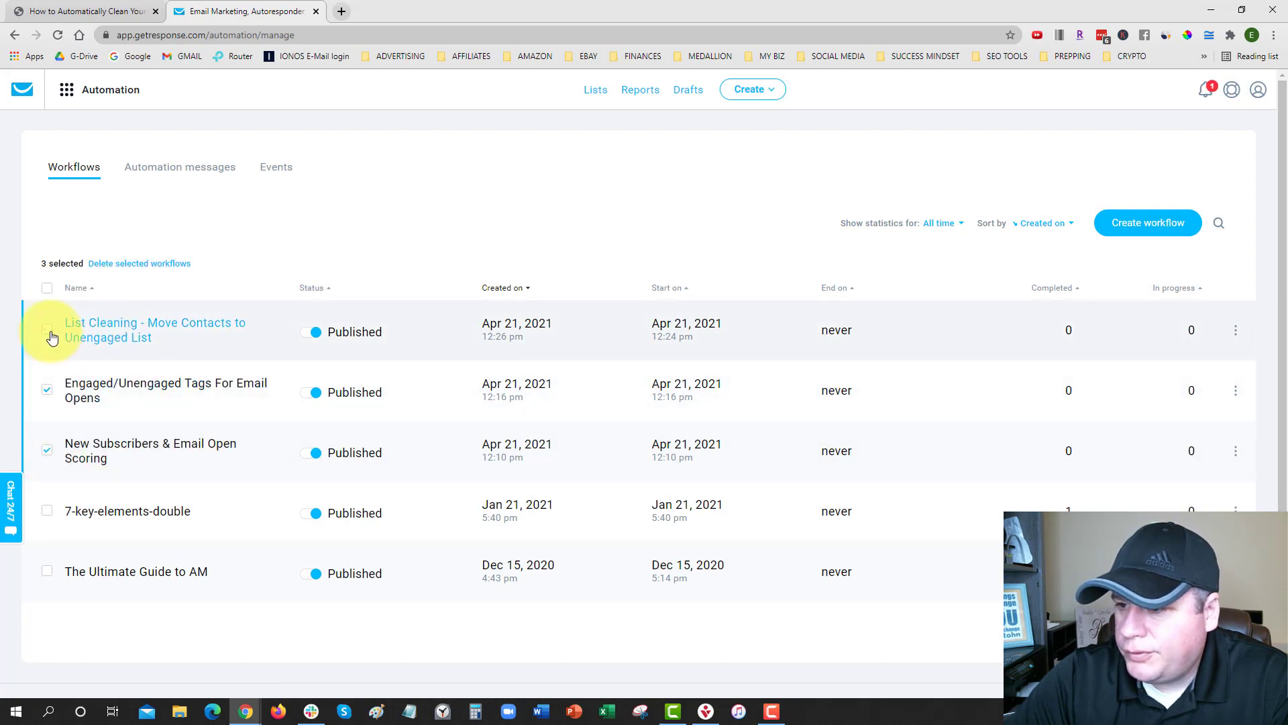
click(46, 450)
click(47, 391)
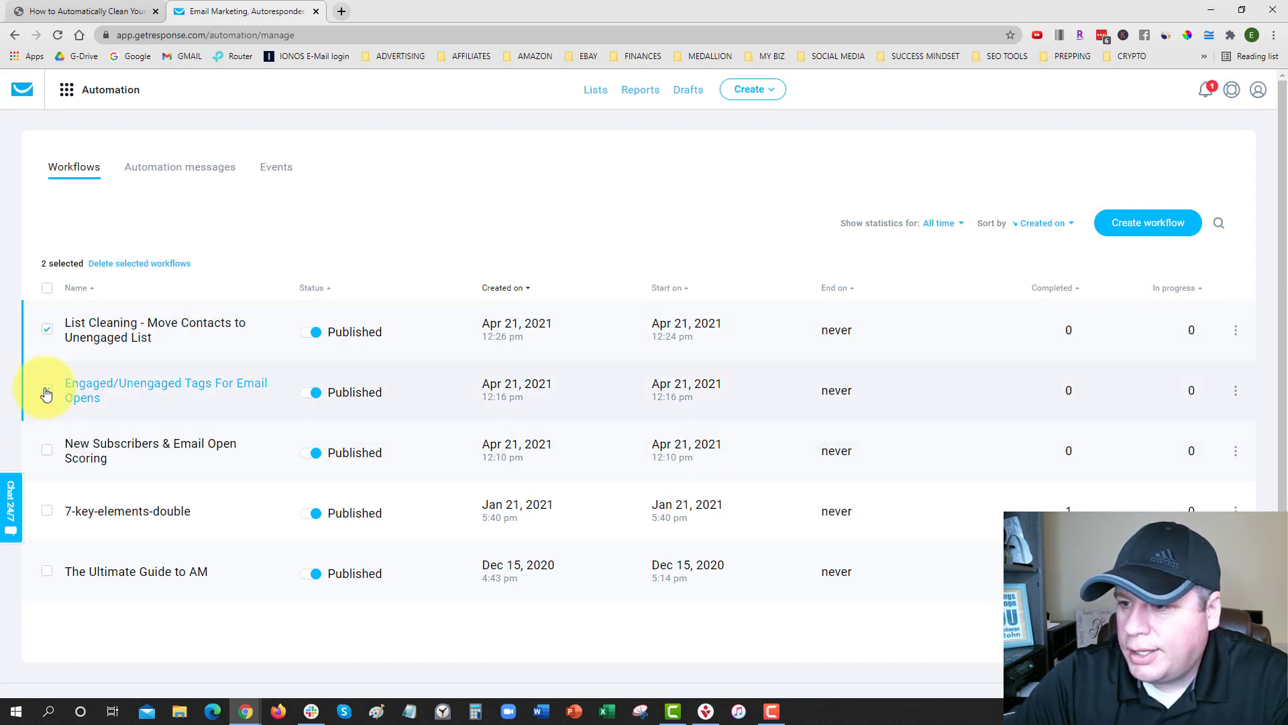
click(48, 331)
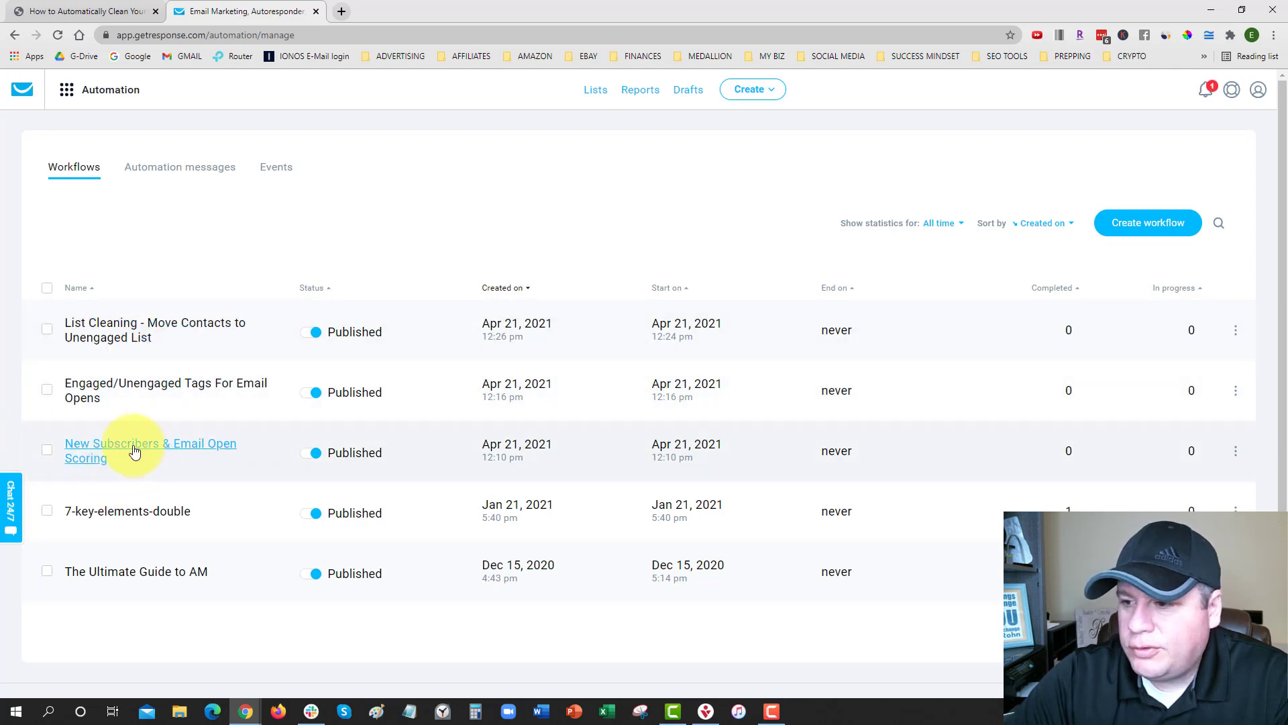